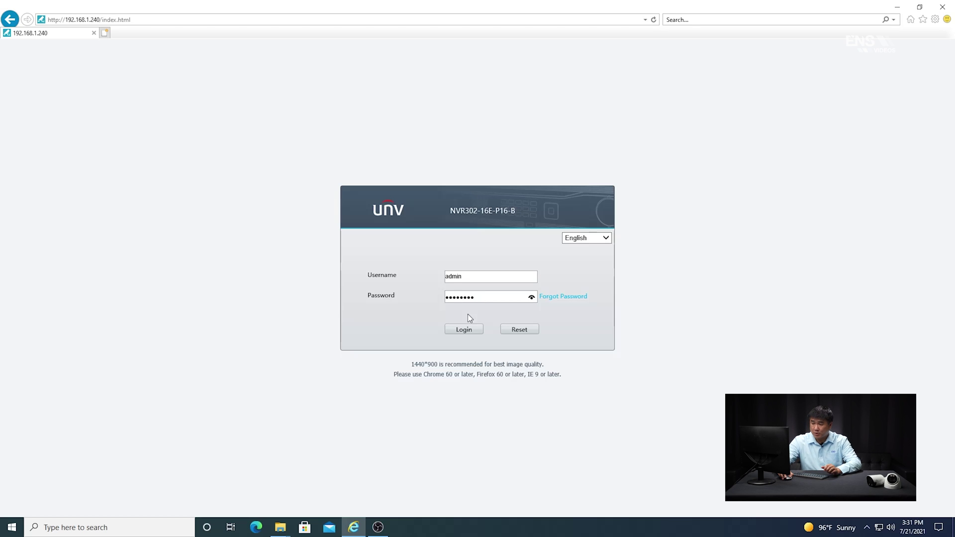
- Log in and show camera D3 (test)'s main-stream live feed in one large window
{"action": "left_click", "coordinate": [461, 330]}
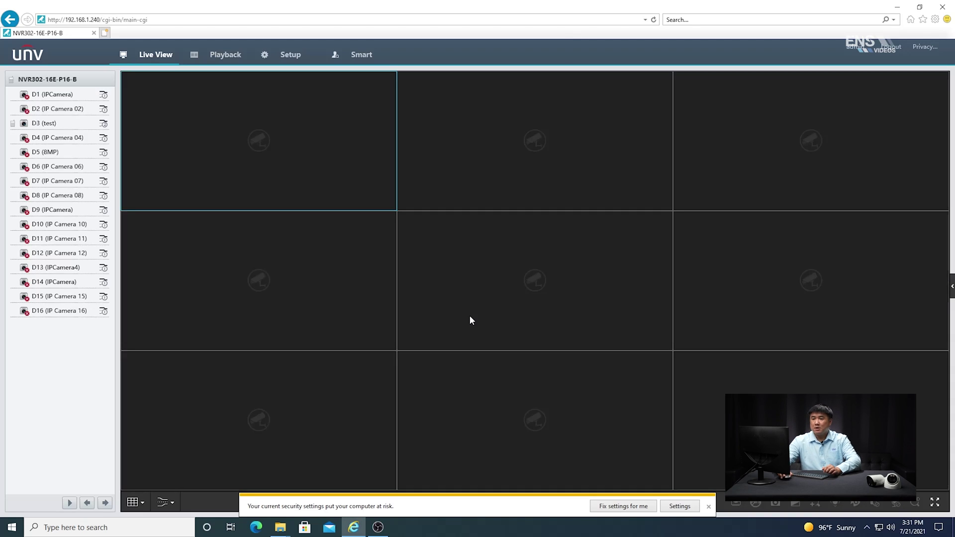
{"action": "left_click", "coordinate": [709, 508]}
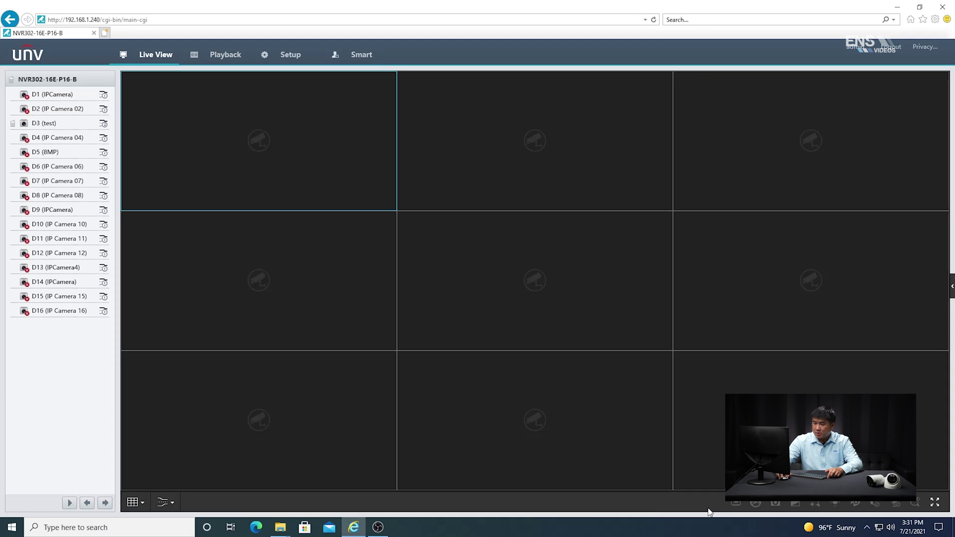
{"action": "double_click", "coordinate": [230, 178]}
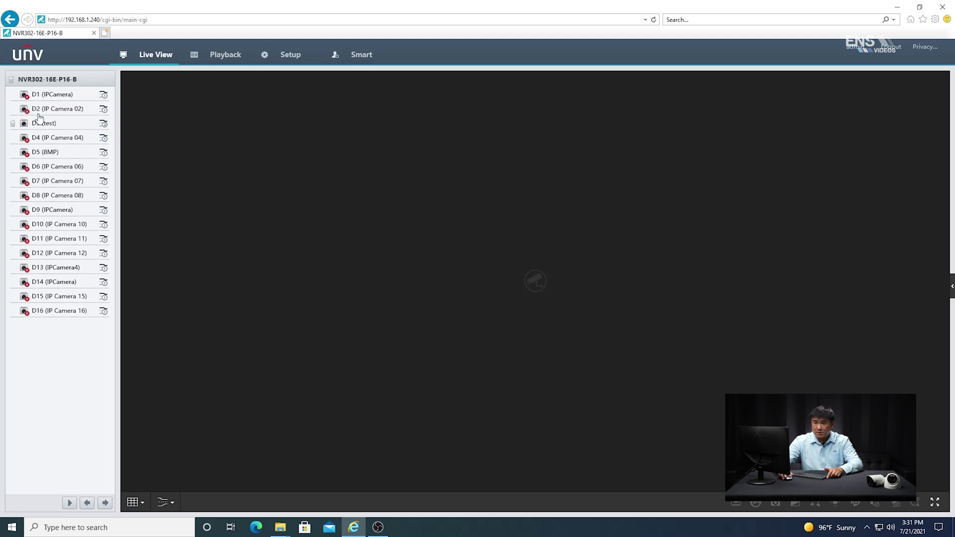
{"action": "double_click", "coordinate": [26, 129]}
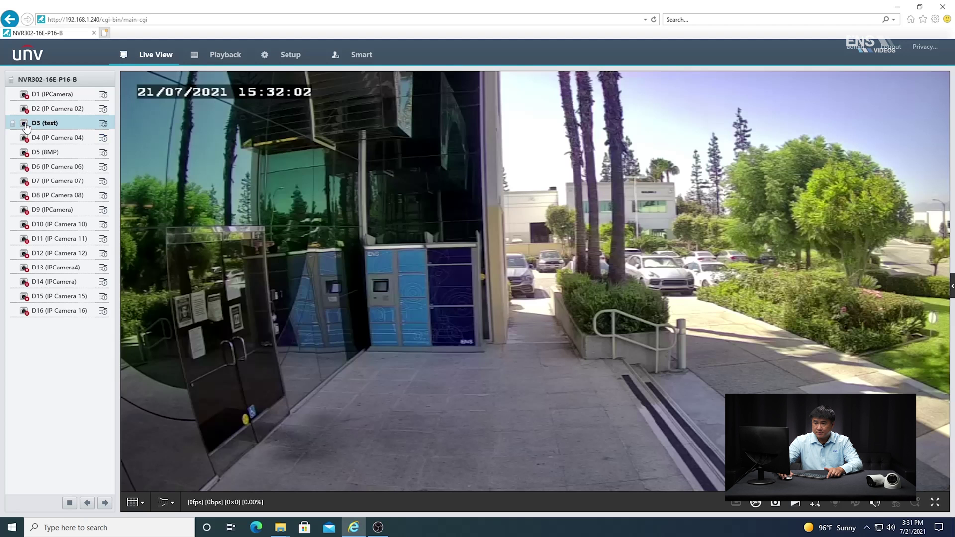
{"action": "left_click", "coordinate": [104, 125]}
{"action": "left_click", "coordinate": [74, 124]}
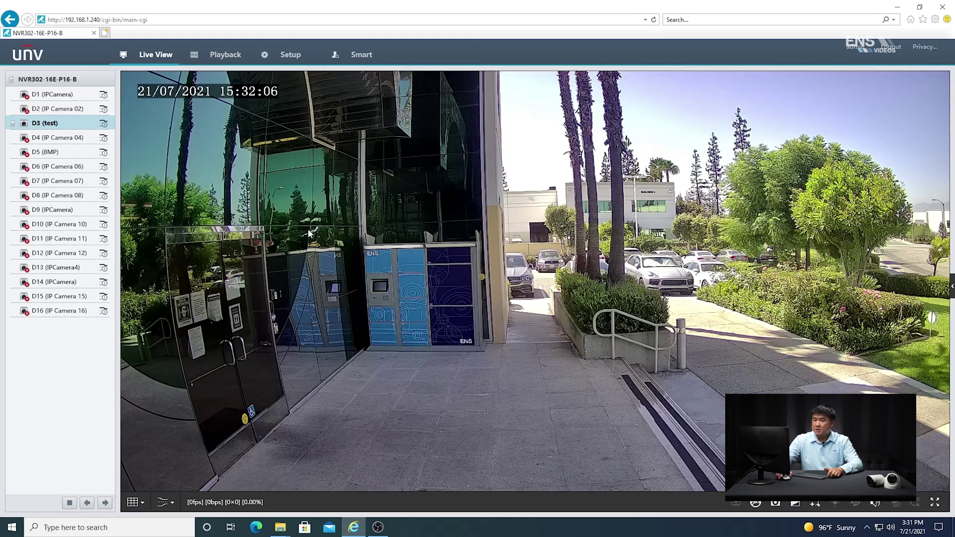
{"action": "left_click", "coordinate": [289, 61]}
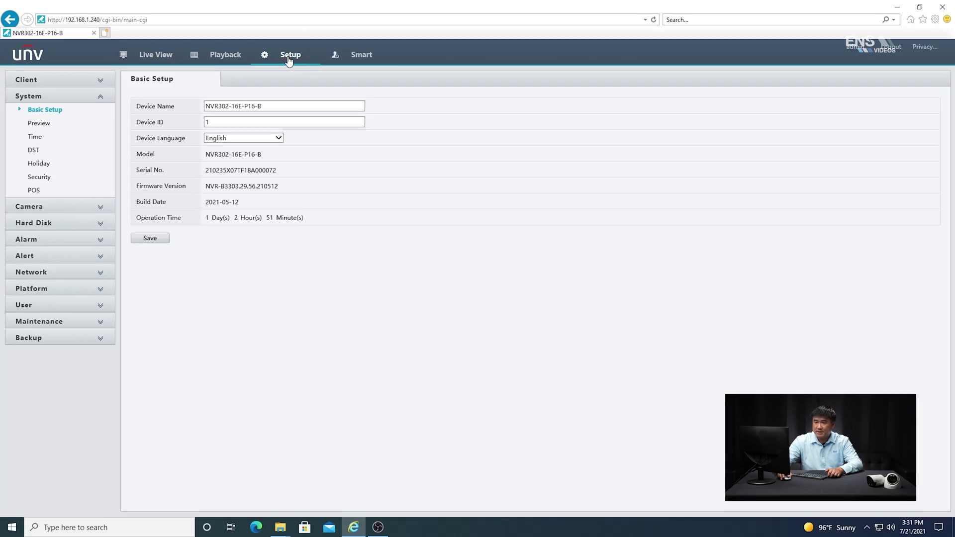
- Set Intelligent Mark to On in the Client settings and save it
{"action": "left_click", "coordinate": [92, 84]}
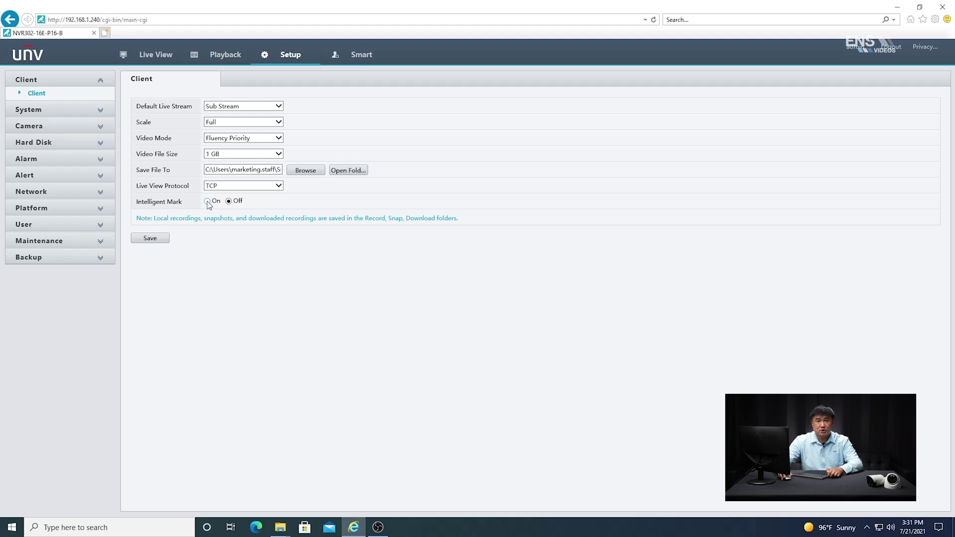
{"action": "left_click", "coordinate": [151, 238]}
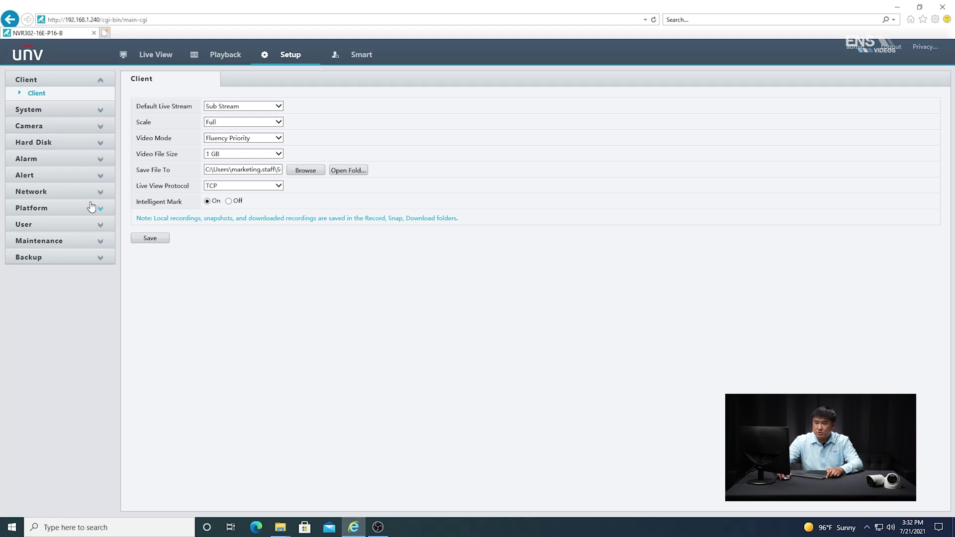
{"action": "left_click", "coordinate": [86, 129]}
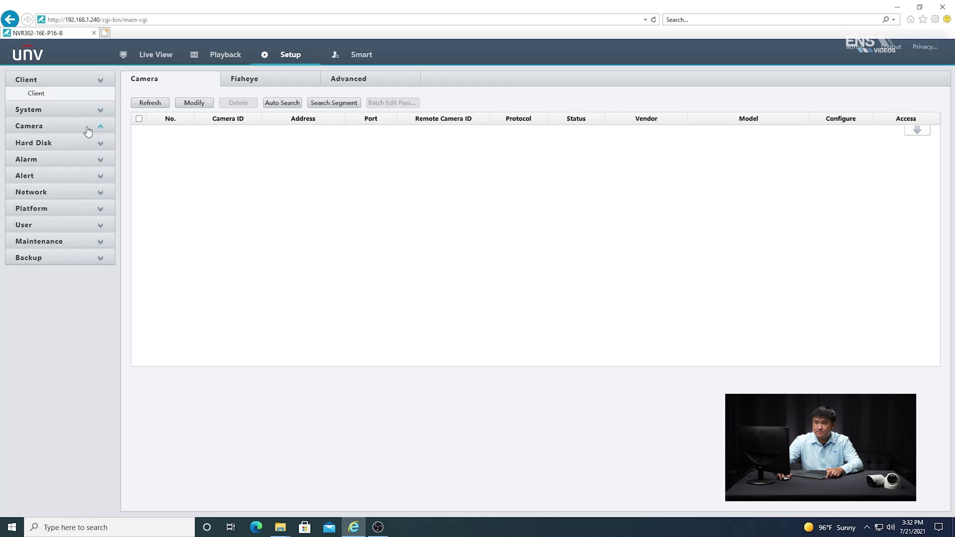
- Set D3 (test)'s recording schedule On with all-day Event recording copied to every day and holidays
{"action": "left_click", "coordinate": [54, 182]}
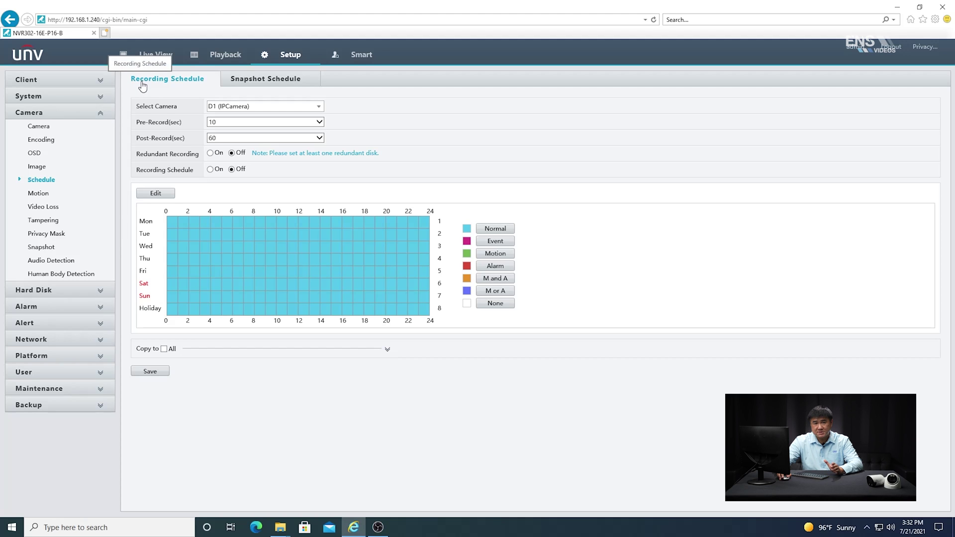
{"action": "left_click", "coordinate": [275, 107]}
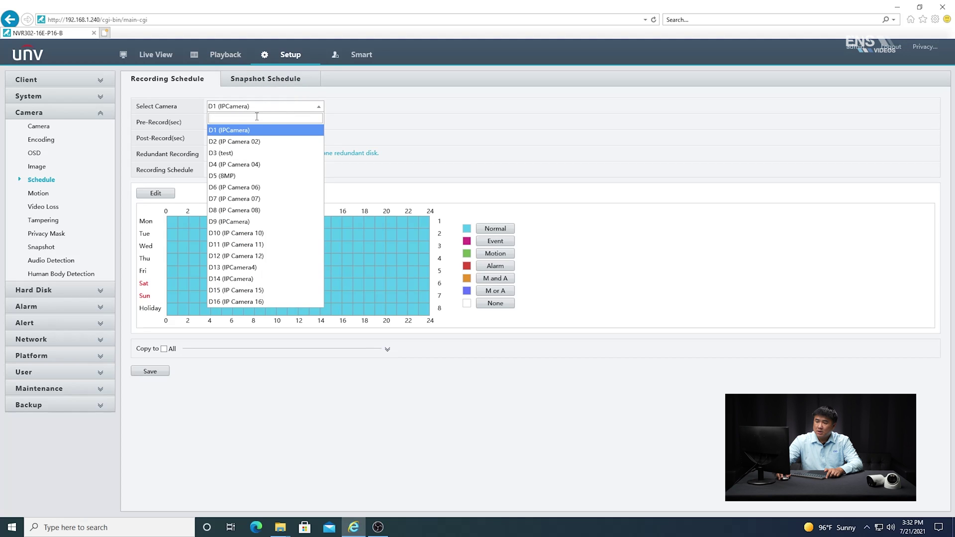
{"action": "left_click", "coordinate": [241, 153]}
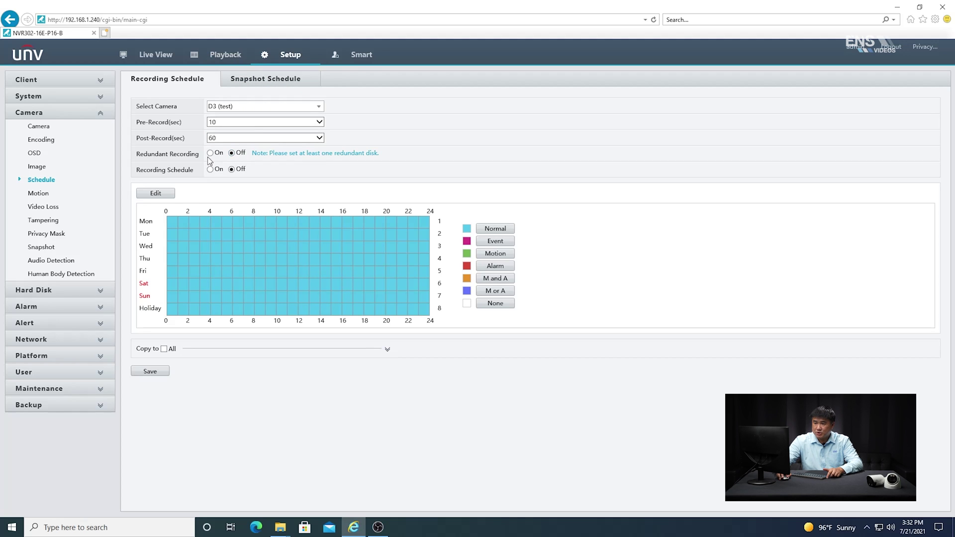
{"action": "left_click", "coordinate": [156, 193]}
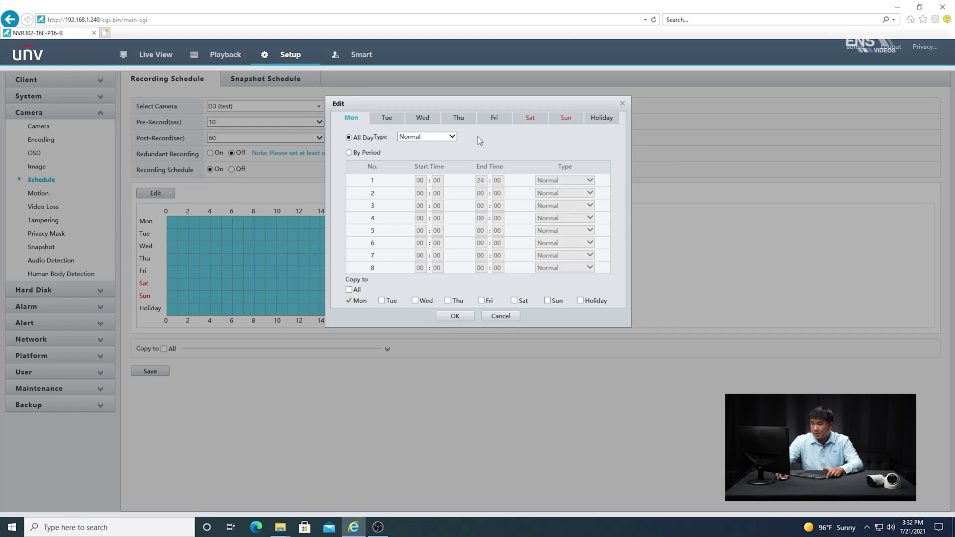
{"action": "left_click", "coordinate": [441, 138]}
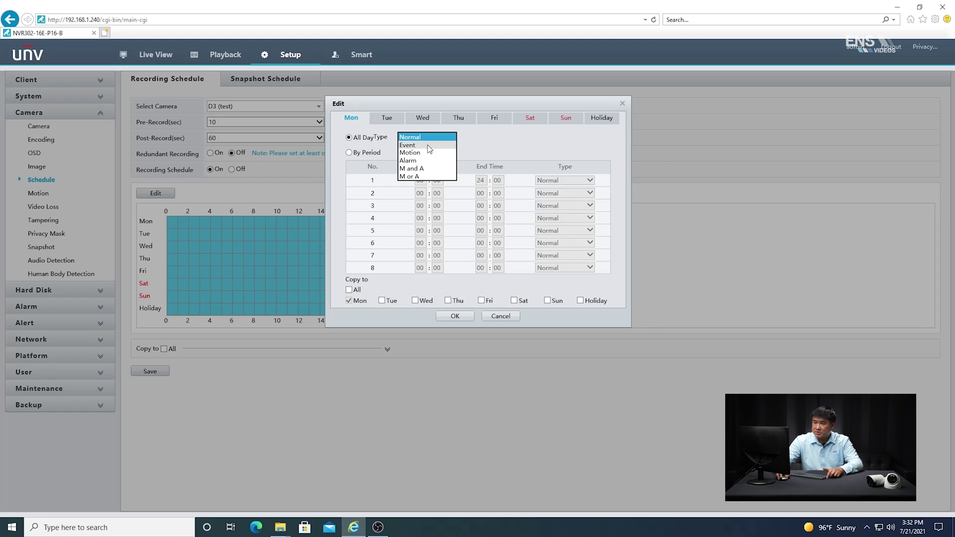
{"action": "left_click", "coordinate": [428, 145]}
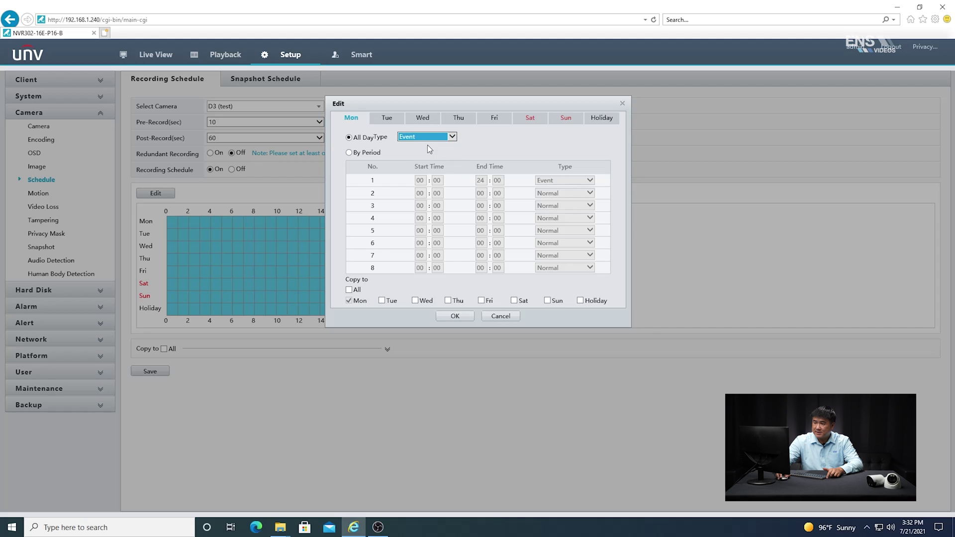
{"action": "left_click", "coordinate": [355, 293]}
{"action": "left_click", "coordinate": [349, 292]}
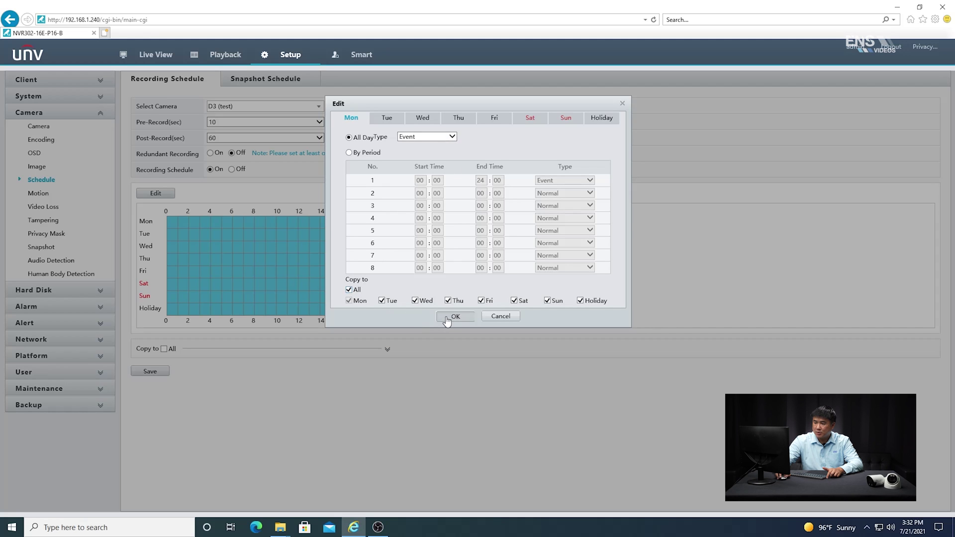
{"action": "left_click", "coordinate": [438, 316]}
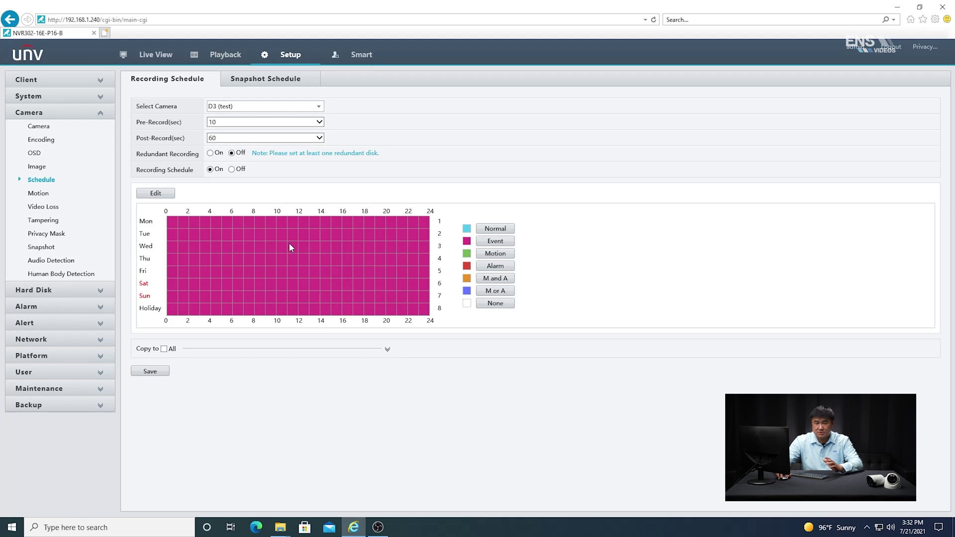
{"action": "left_click", "coordinate": [160, 373]}
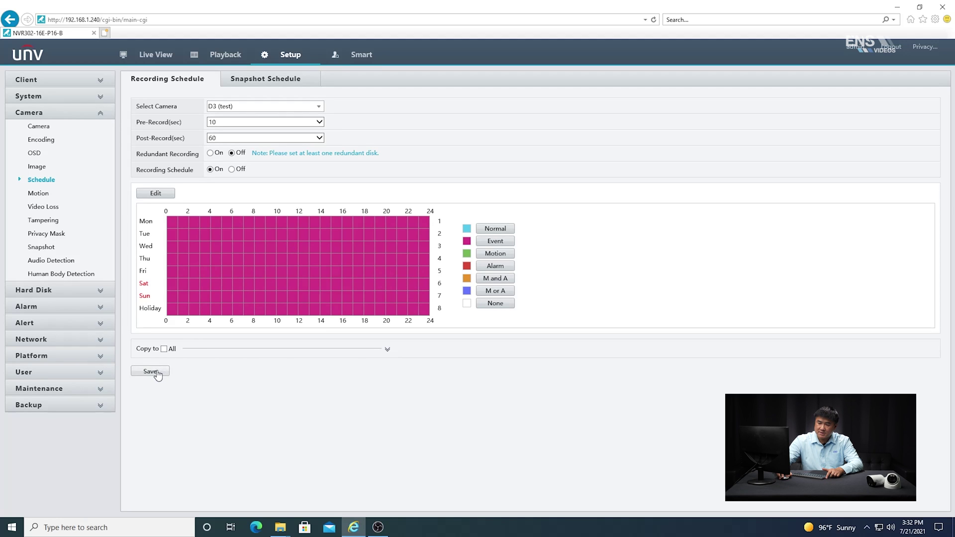
- Set D3 (test)'s snapshot schedule On with all-day Event snapshots copied to every day and holidays
{"action": "left_click", "coordinate": [263, 81]}
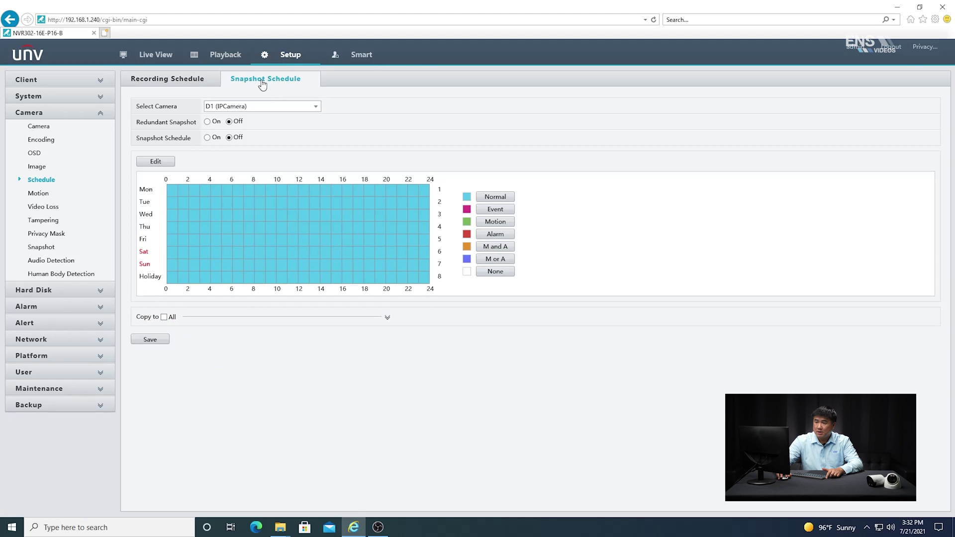
{"action": "left_click", "coordinate": [262, 106]}
{"action": "left_click", "coordinate": [242, 156]}
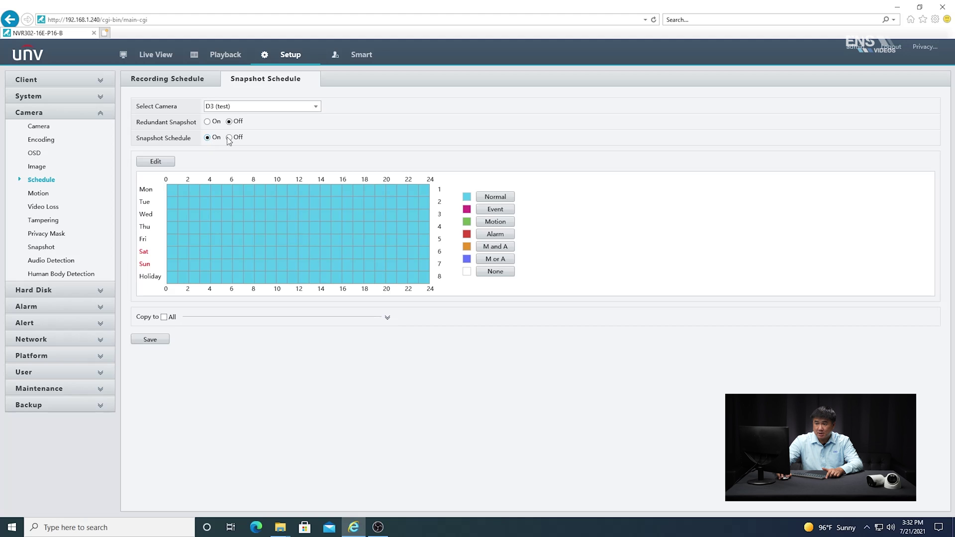
{"action": "left_click", "coordinate": [154, 162]}
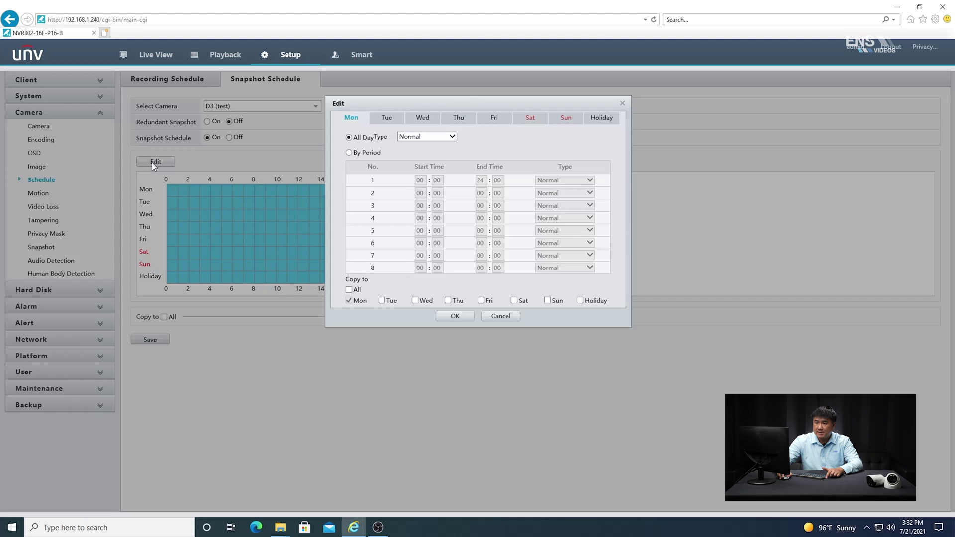
{"action": "left_click", "coordinate": [422, 139]}
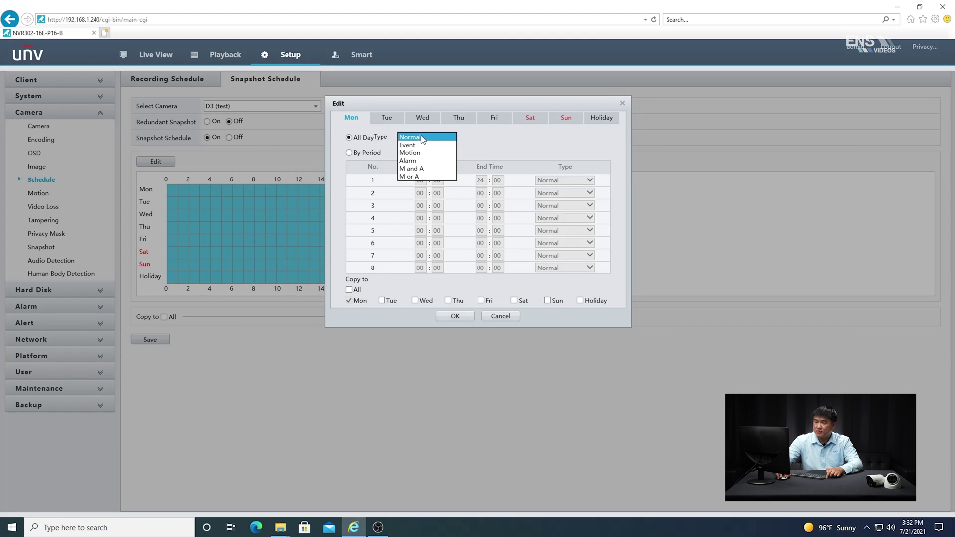
{"action": "left_click", "coordinate": [408, 145]}
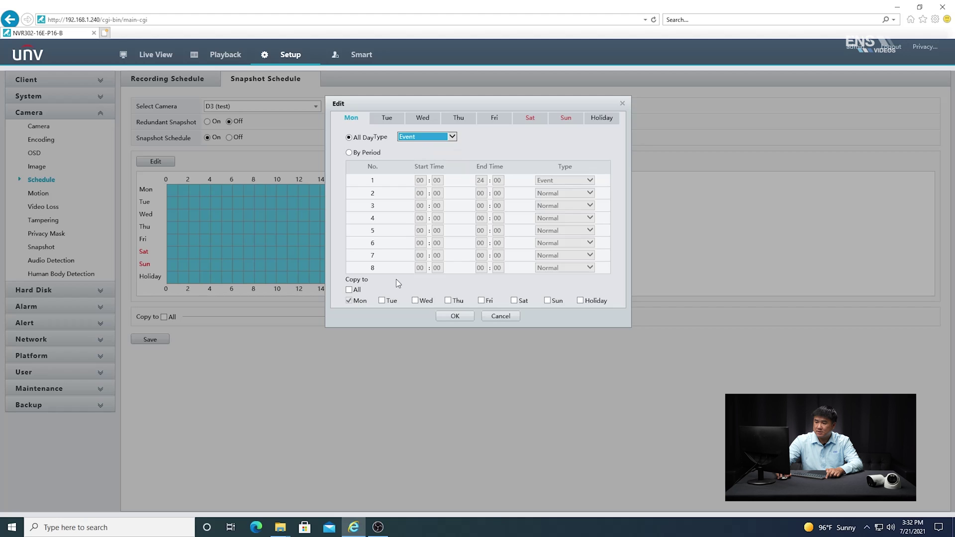
{"action": "left_click", "coordinate": [349, 291]}
{"action": "left_click", "coordinate": [439, 318]}
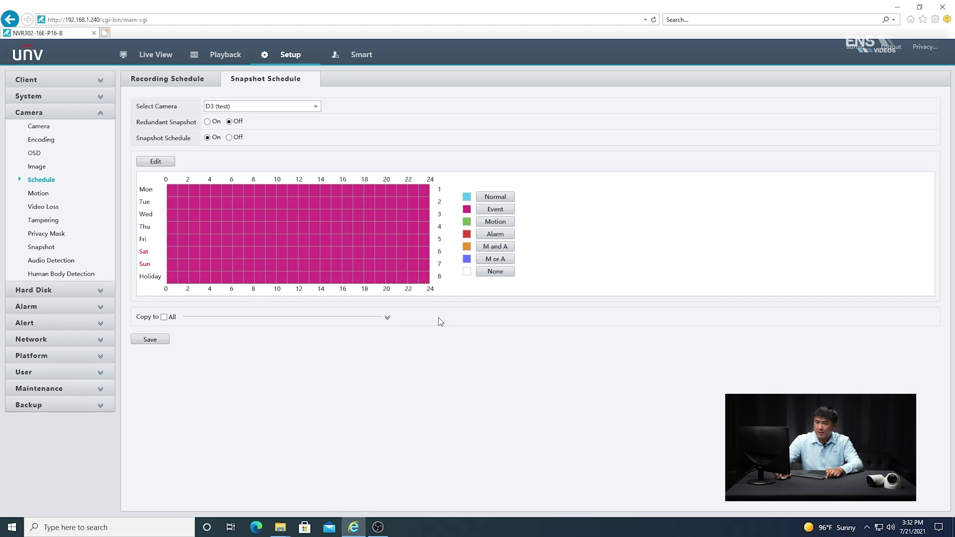
{"action": "left_click", "coordinate": [150, 340]}
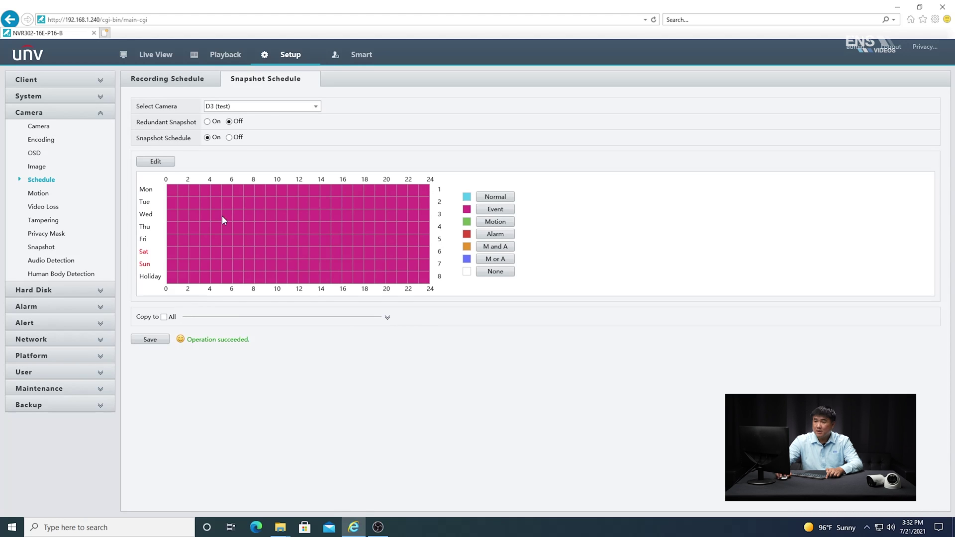
{"action": "left_click", "coordinate": [359, 57]}
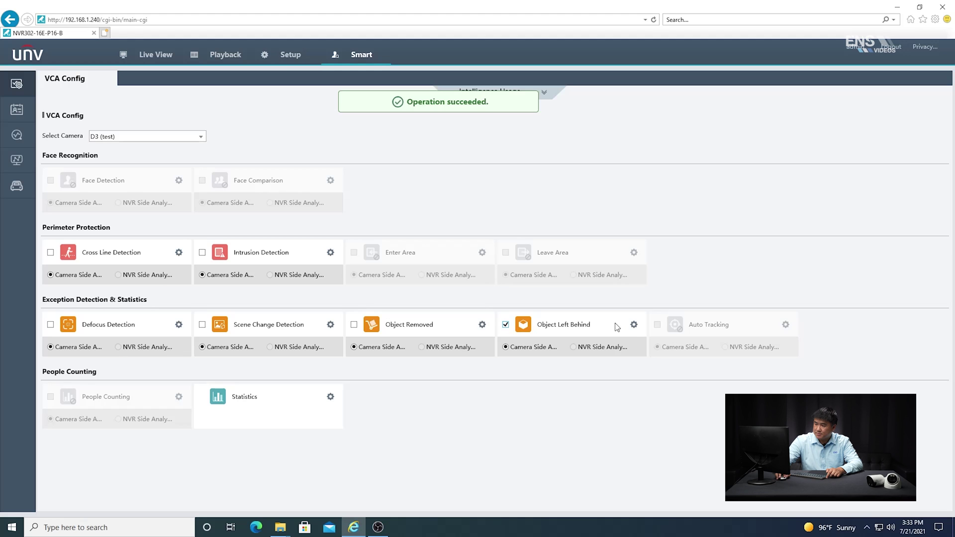
- Bring up the Object Left Behind detection settings for D3 (test)
{"action": "left_click", "coordinate": [634, 324]}
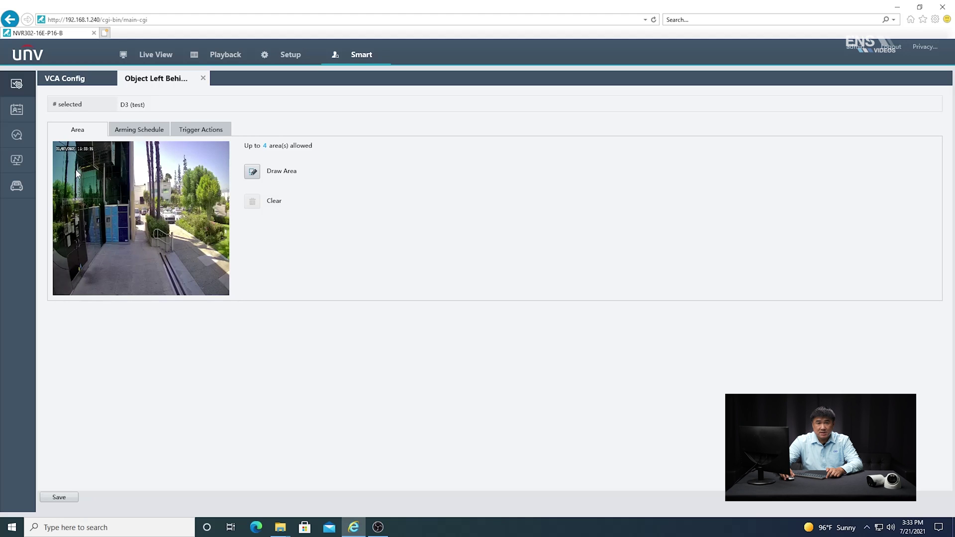
- Draw a four-sided detection area 1 on the pavement and raise sensitivity to 100
{"action": "left_click", "coordinate": [252, 173]}
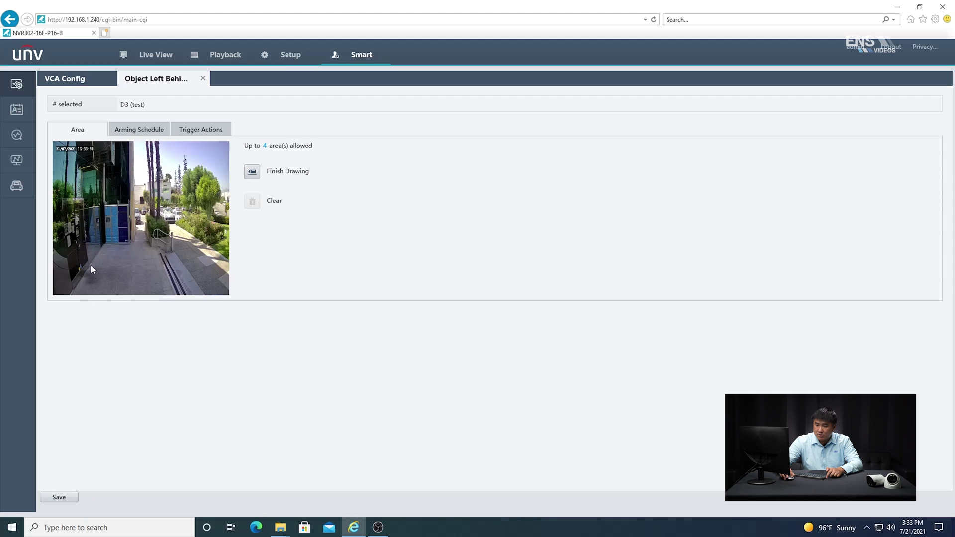
{"action": "left_click", "coordinate": [106, 244]}
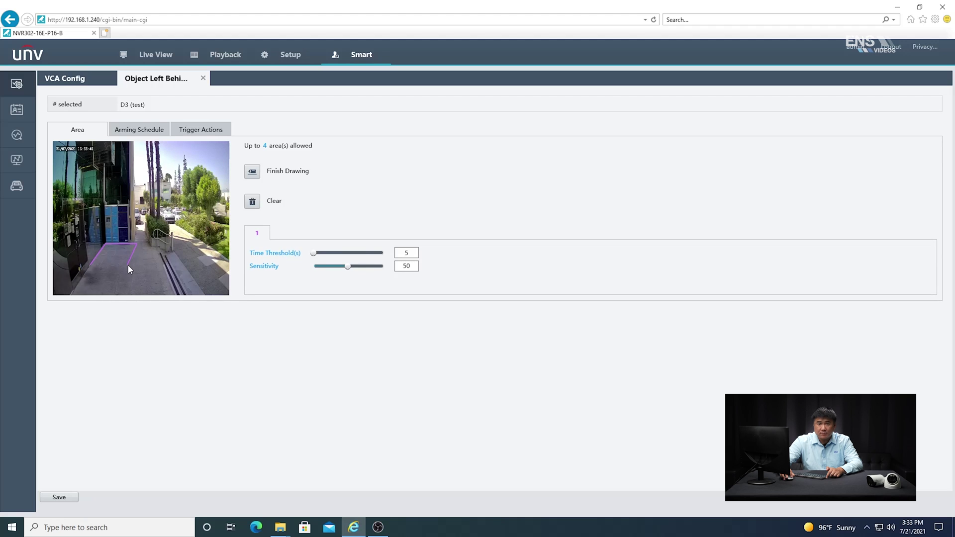
{"action": "left_click", "coordinate": [127, 266]}
{"action": "left_click", "coordinate": [92, 265]}
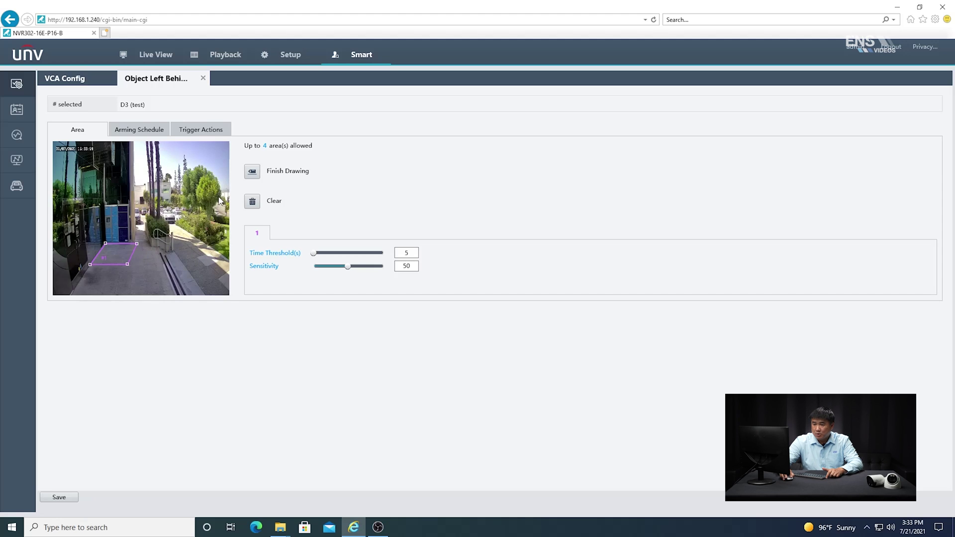
{"action": "left_click", "coordinate": [252, 173]}
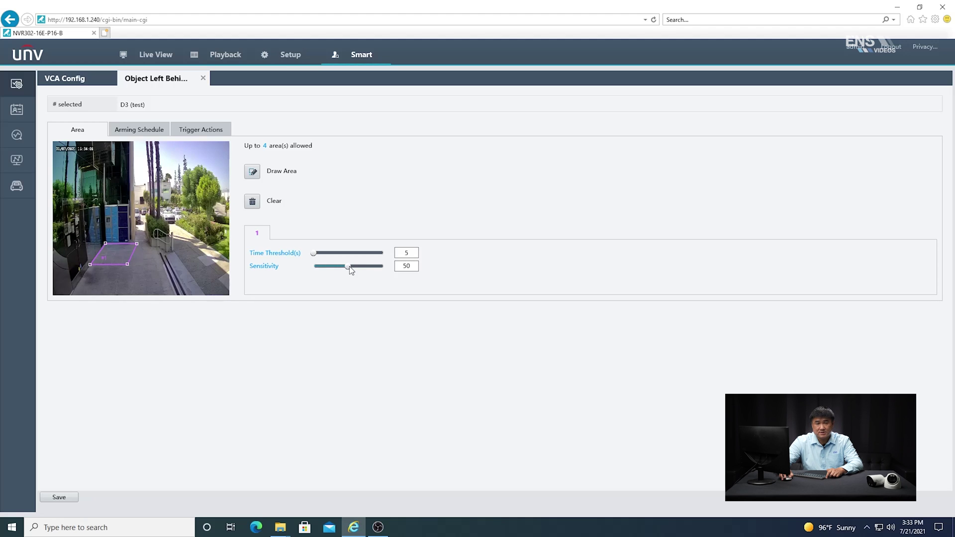
{"action": "left_click_drag", "start_coordinate": [351, 270], "coordinate": [392, 269]}
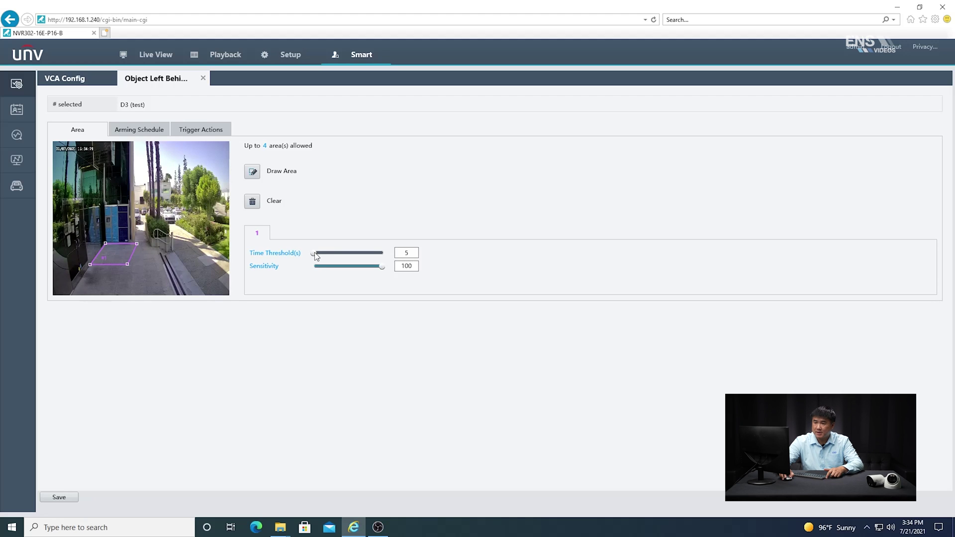
{"action": "left_click", "coordinate": [148, 132]}
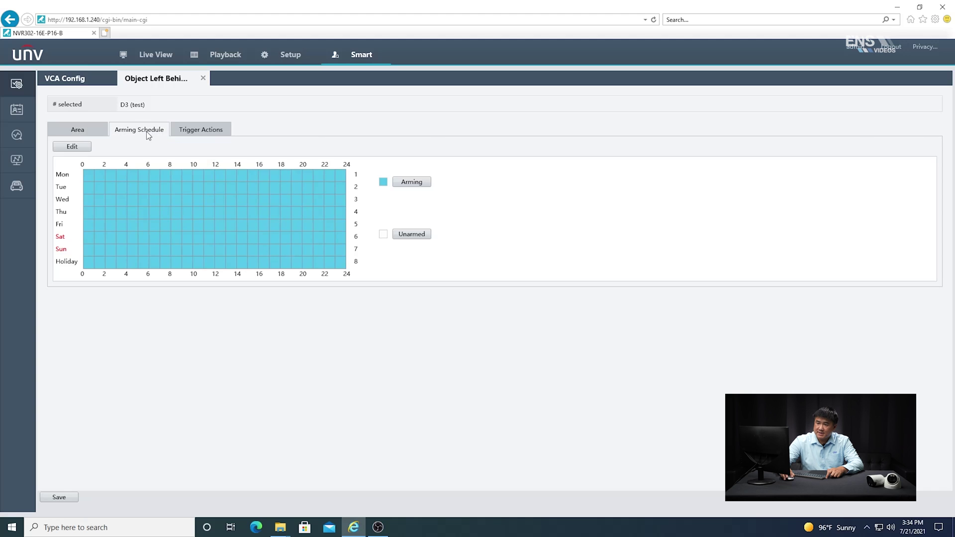
- Copy the arming schedule to all days and save the Object Left Behind settings with D3 recording
{"action": "left_click", "coordinate": [74, 147]}
{"action": "left_click", "coordinate": [124, 260]}
{"action": "left_click", "coordinate": [223, 287]}
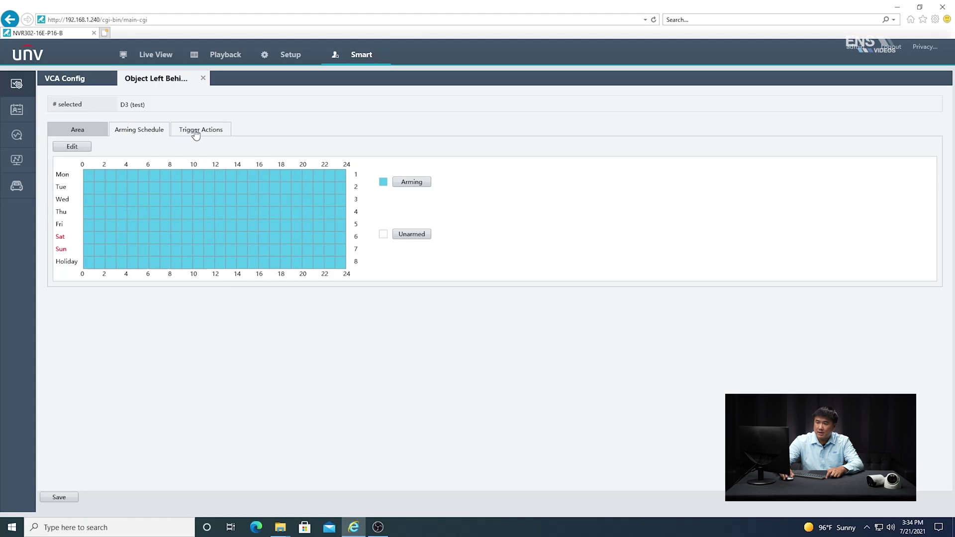
{"action": "left_click", "coordinate": [198, 131]}
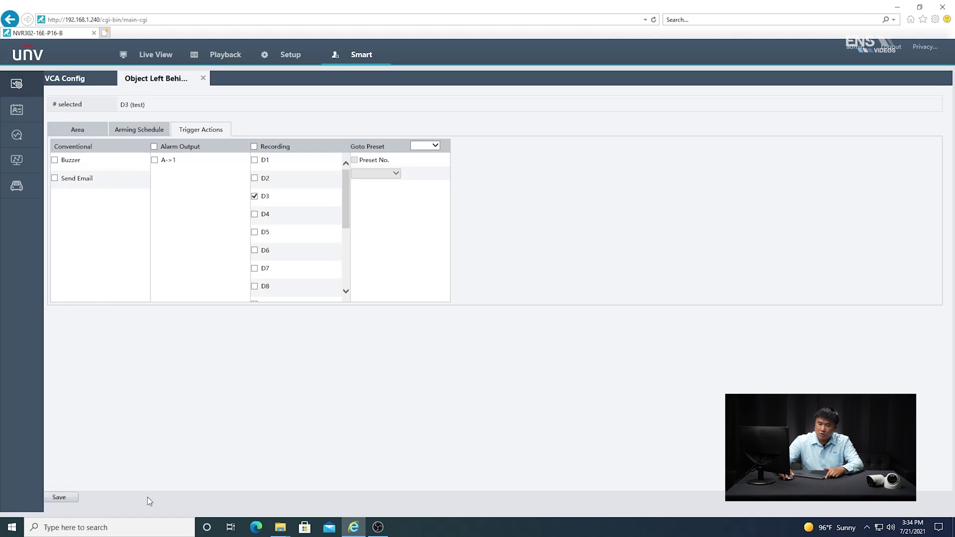
{"action": "left_click", "coordinate": [64, 500]}
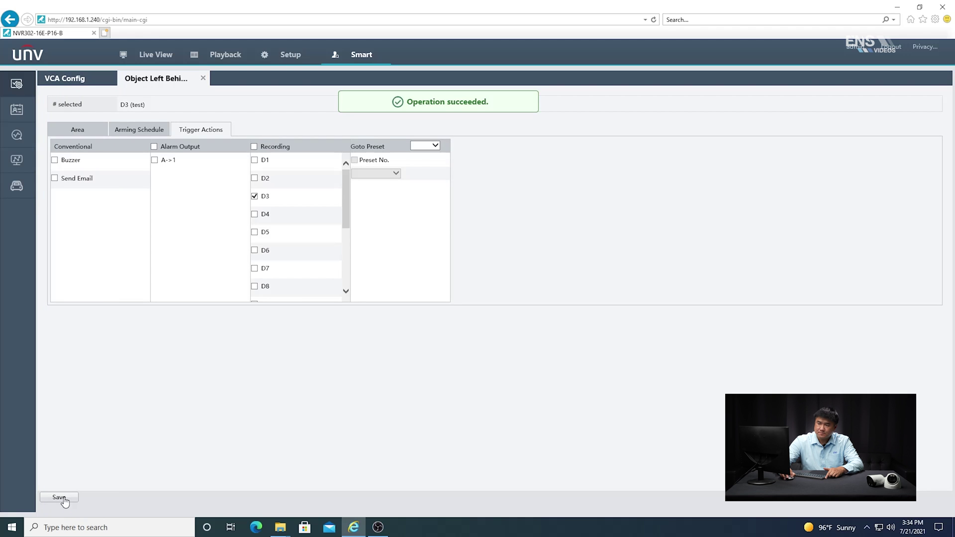
{"action": "left_click", "coordinate": [153, 58]}
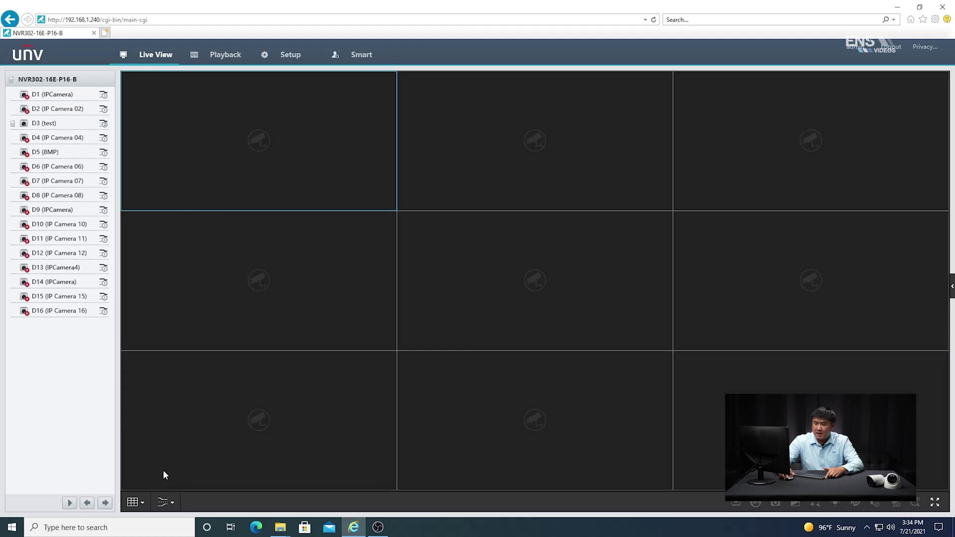
- Switch to a 1x1 layout and play camera D3 (test) live on its main stream
{"action": "left_click", "coordinate": [135, 503]}
{"action": "left_click", "coordinate": [131, 477]}
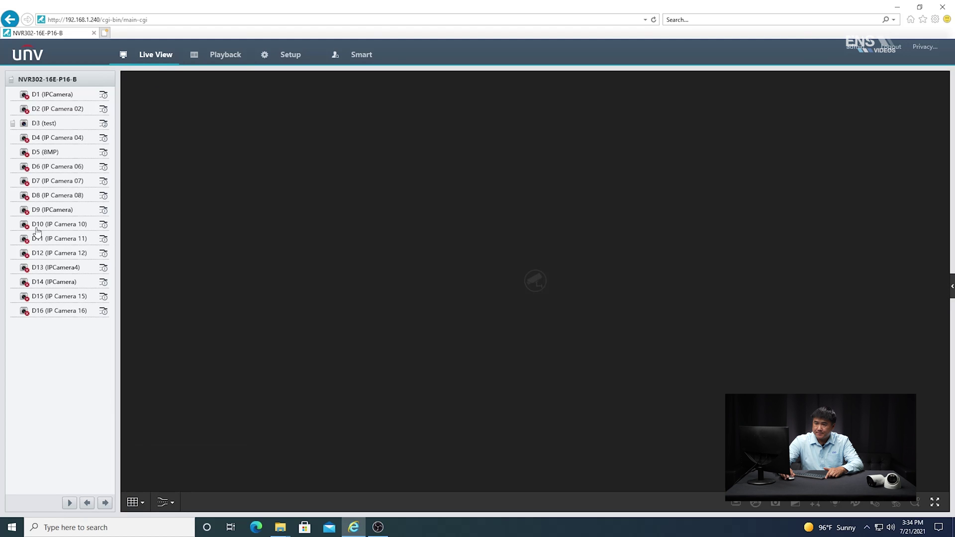
{"action": "double_click", "coordinate": [23, 125]}
{"action": "mouse_move", "coordinate": [102, 124]}
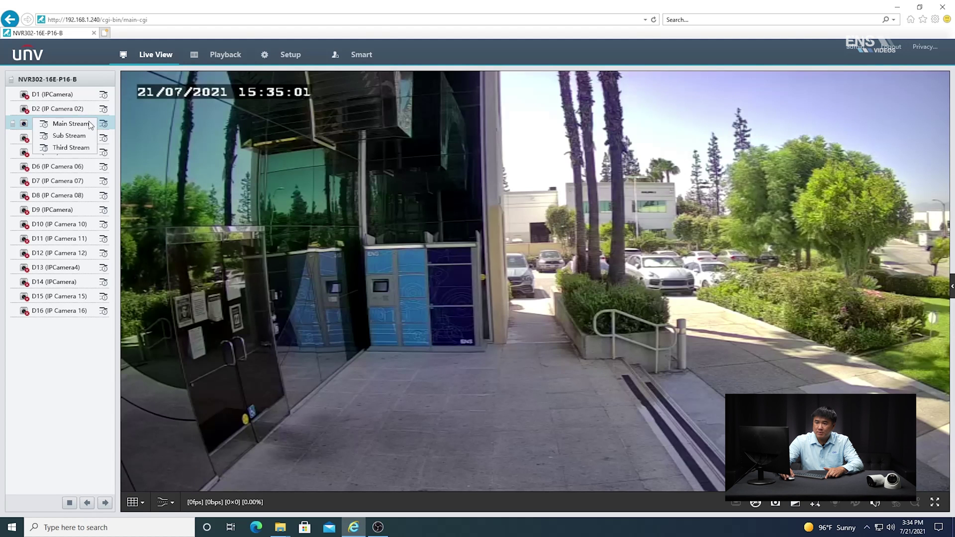
{"action": "left_click", "coordinate": [78, 125]}
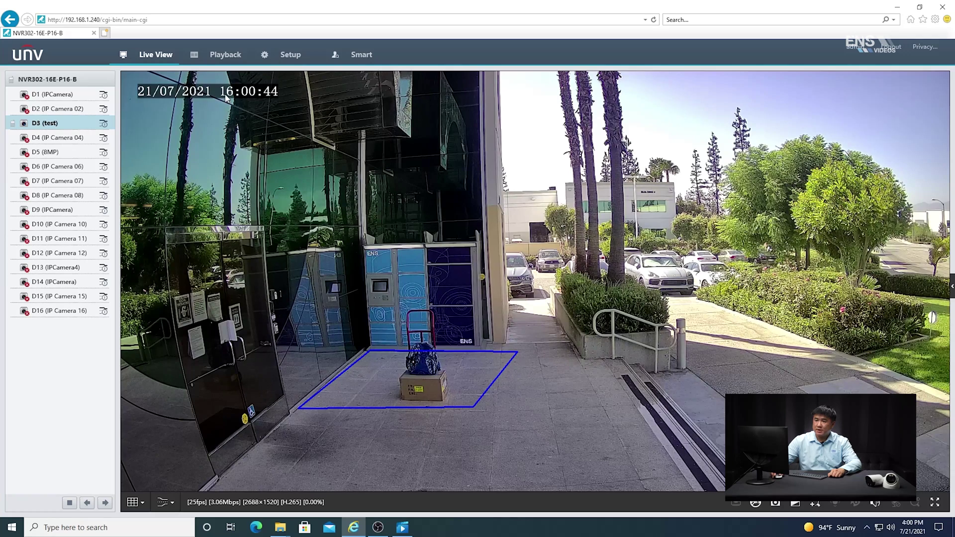
- Go to the Playback page
{"action": "left_click", "coordinate": [223, 59]}
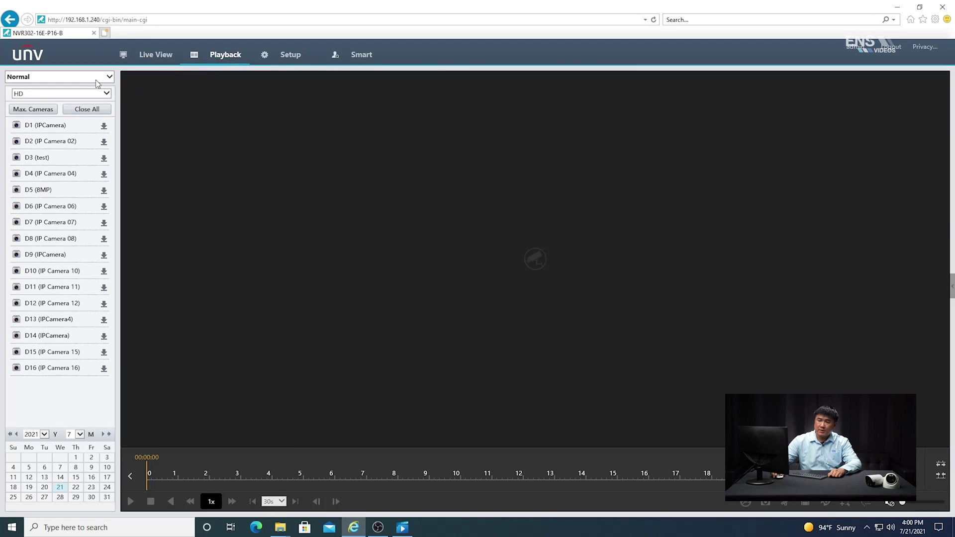
- Set the playback search to Event mode, type VCA, subtype Object Left Behind
{"action": "left_click", "coordinate": [98, 82]}
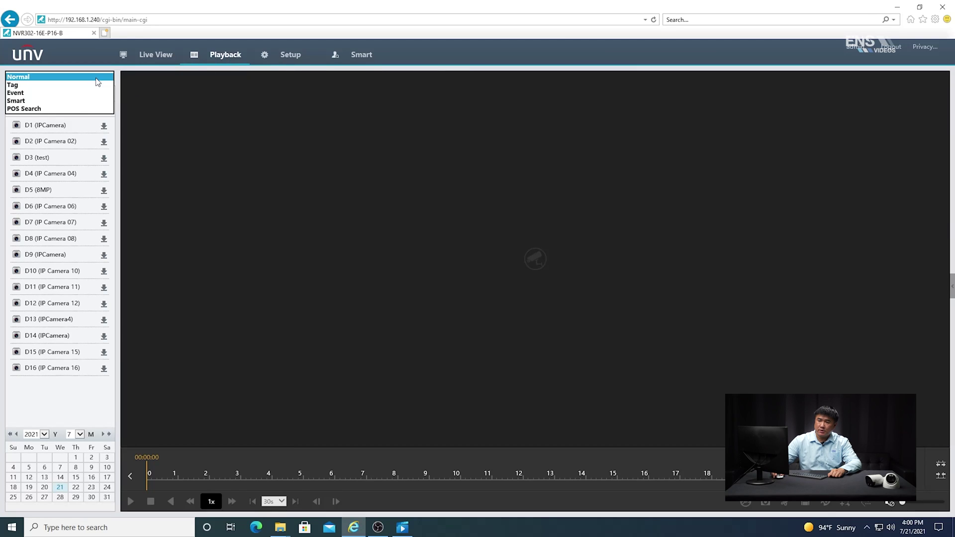
{"action": "left_click", "coordinate": [28, 94]}
{"action": "left_click", "coordinate": [64, 95]}
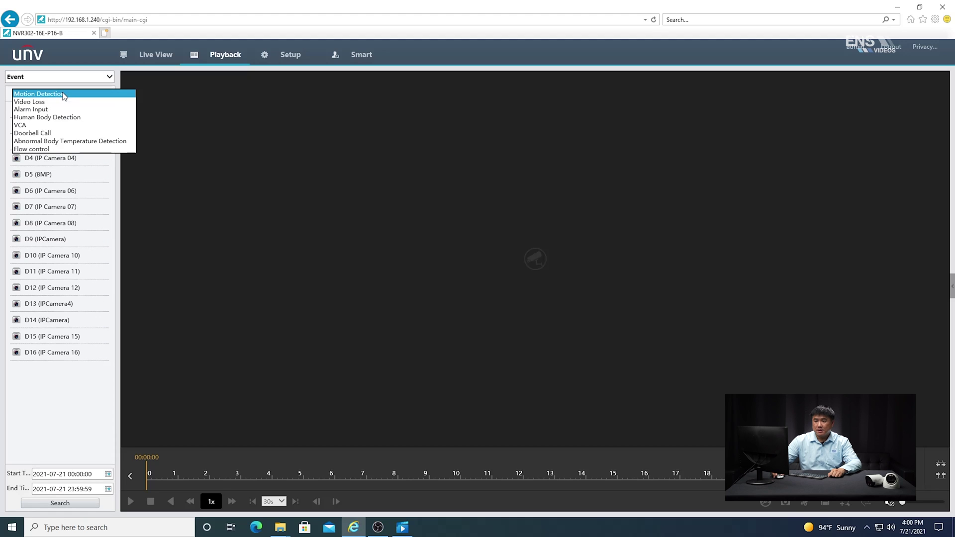
{"action": "left_click", "coordinate": [29, 125]}
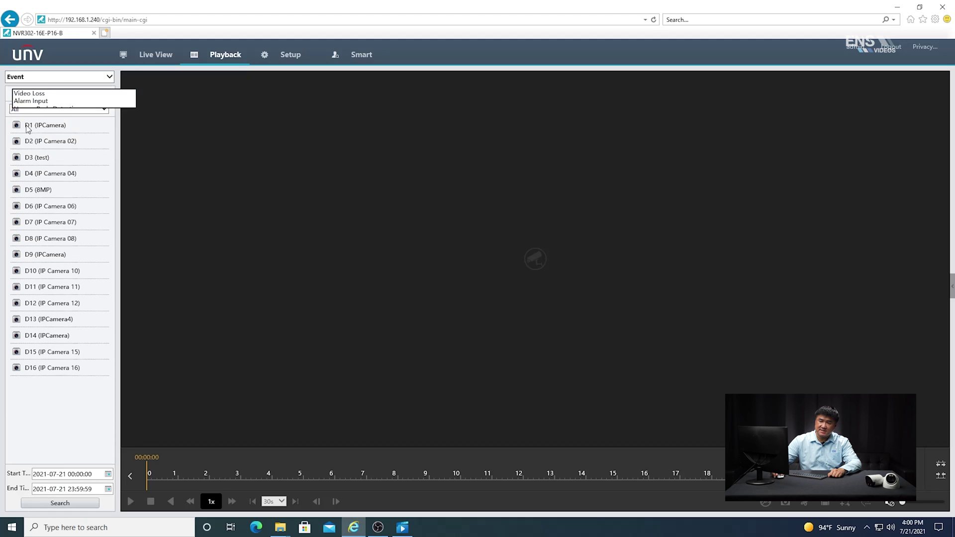
{"action": "left_click", "coordinate": [97, 110]}
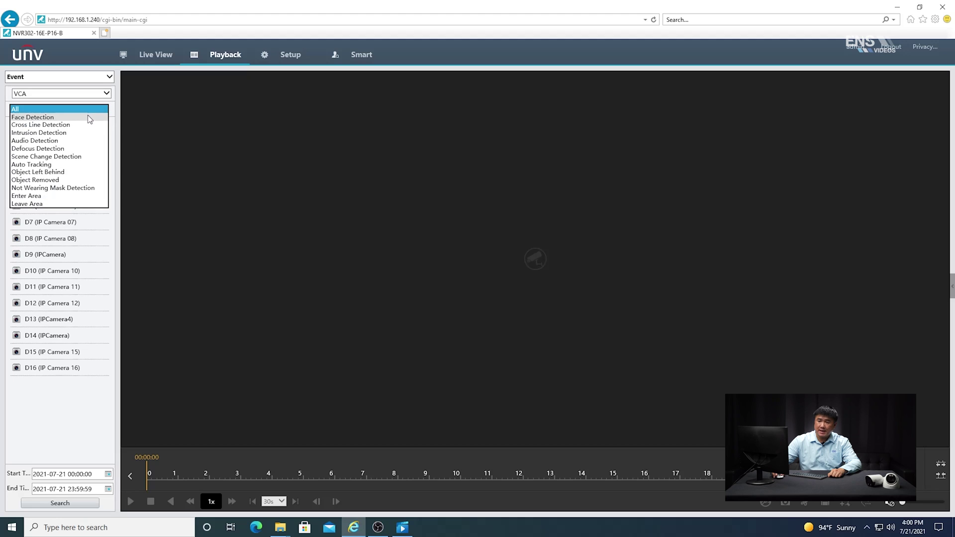
{"action": "left_click", "coordinate": [64, 172]}
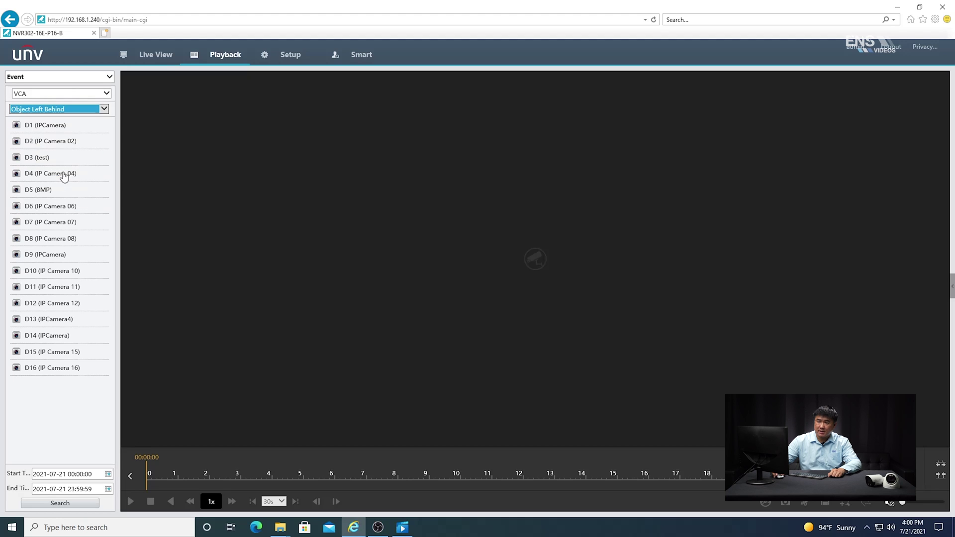
- Search D3 (test)'s events and play back the 15:49:43 recording
{"action": "left_click", "coordinate": [32, 162]}
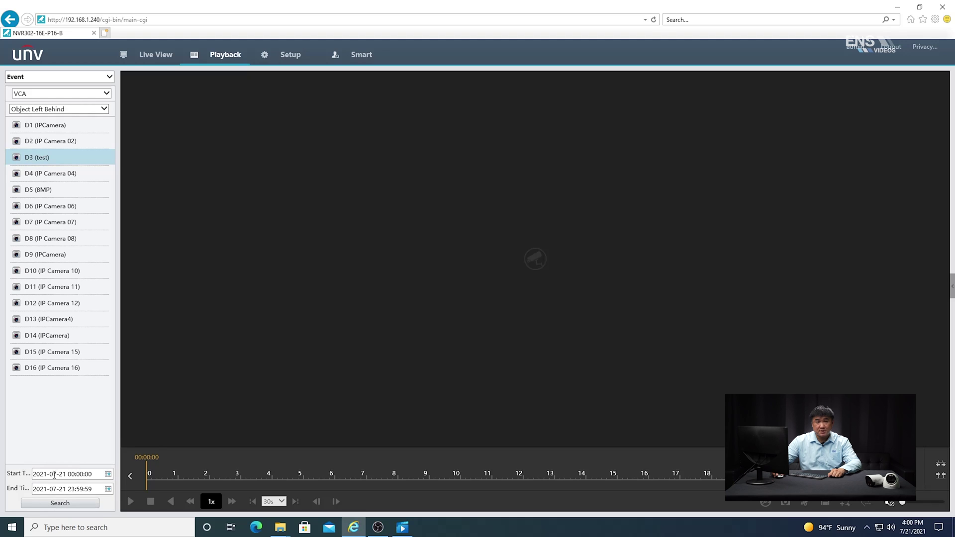
{"action": "left_click", "coordinate": [52, 503]}
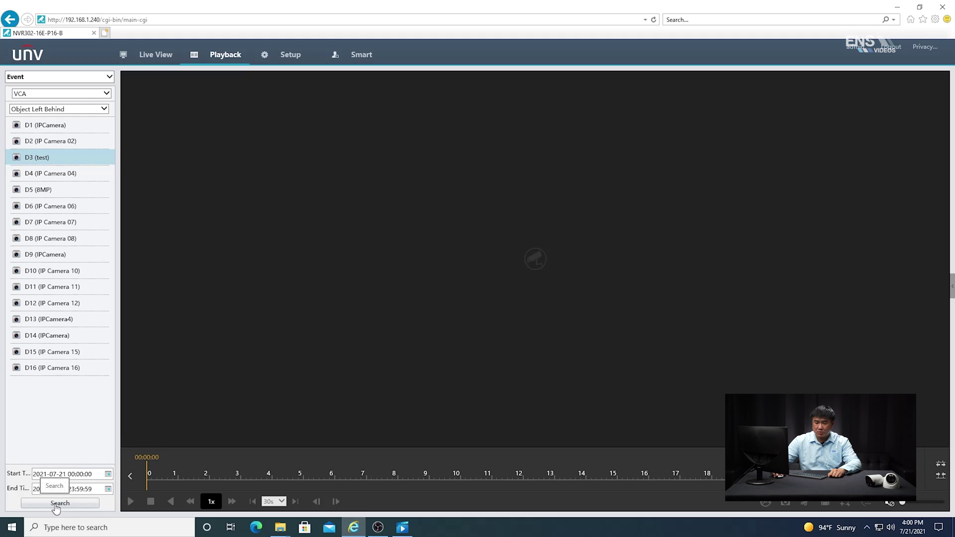
{"action": "left_click", "coordinate": [57, 504]}
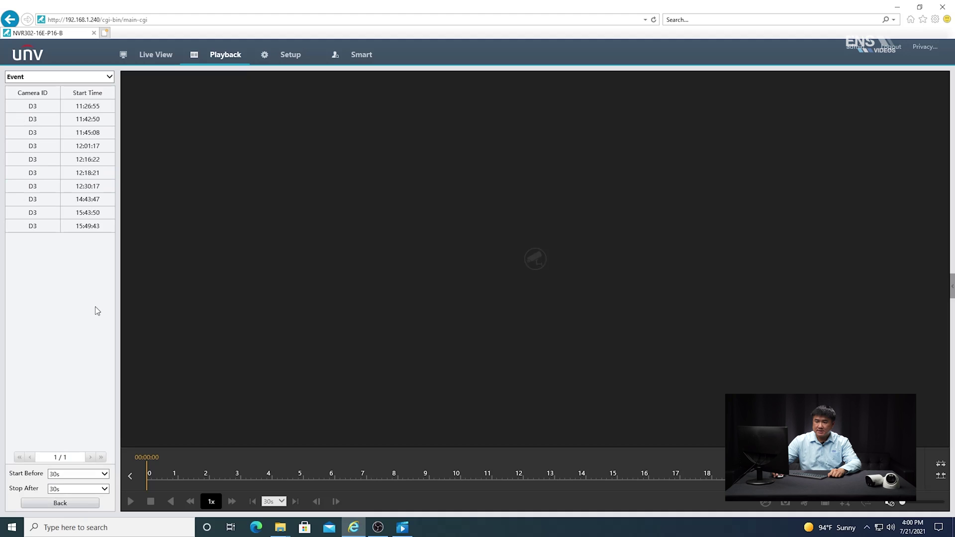
{"action": "left_click", "coordinate": [77, 228]}
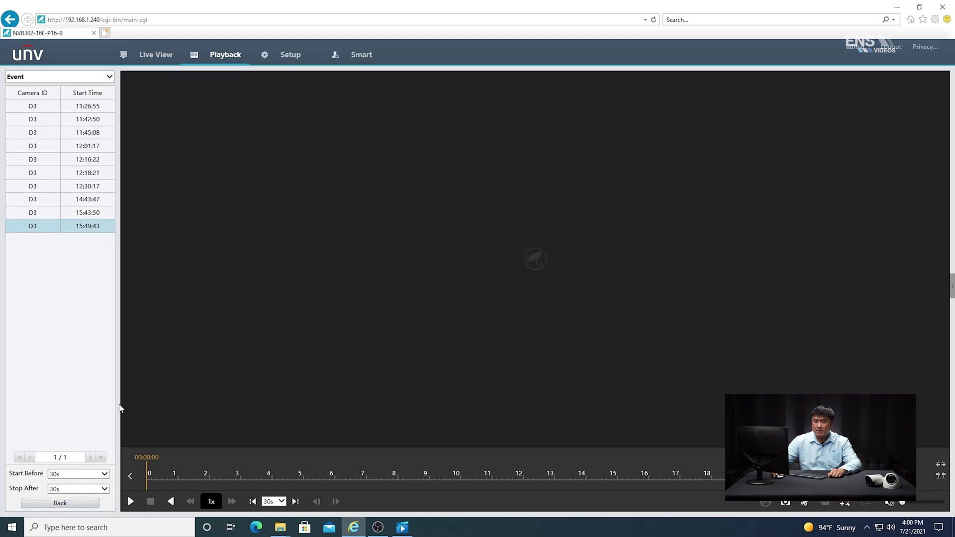
{"action": "left_click", "coordinate": [131, 505]}
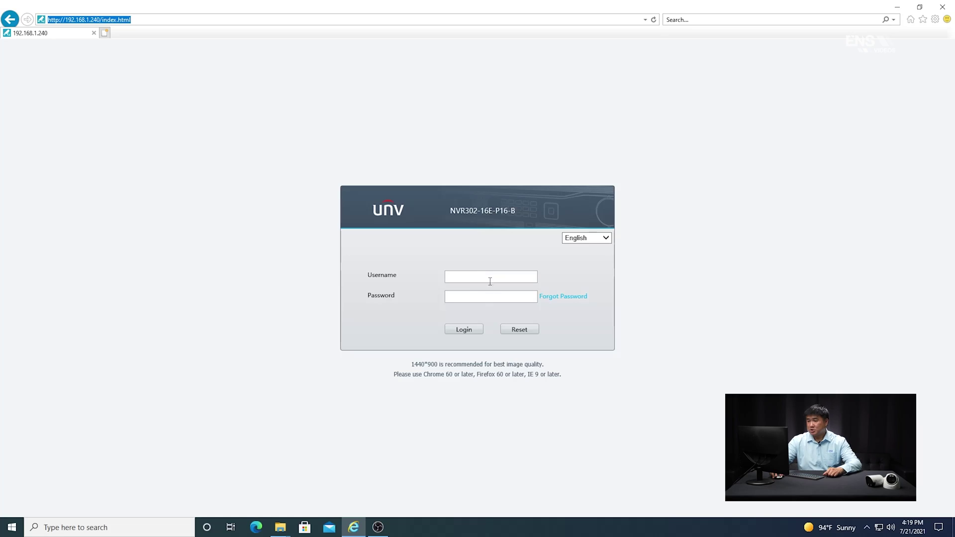
- Log in to the recorder with the admin username and password, dismissing the browser warning
{"action": "left_click", "coordinate": [490, 281]}
{"action": "type", "text": "admin"}
{"action": "left_click", "coordinate": [466, 299]}
{"action": "type", "text": "*****"}
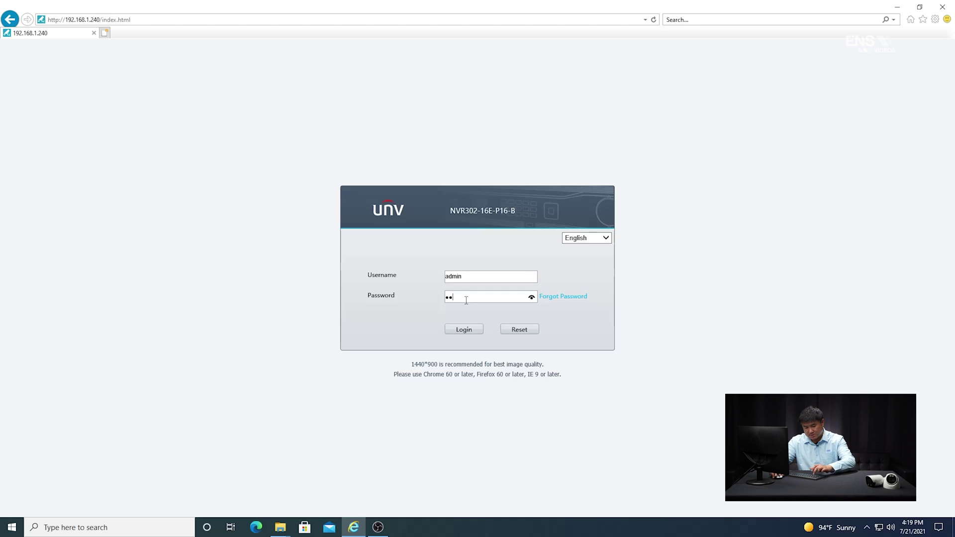
{"action": "type", "text": "***"}
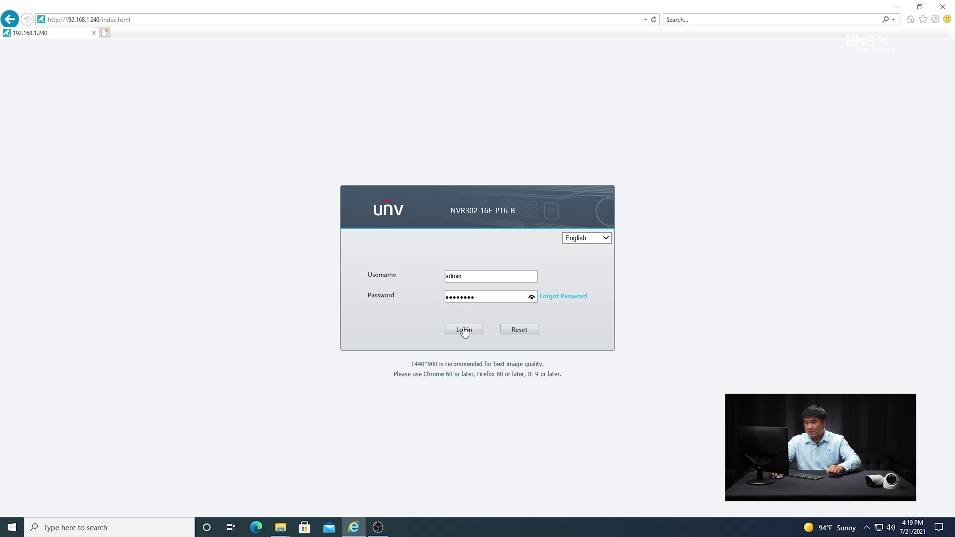
{"action": "left_click", "coordinate": [464, 331]}
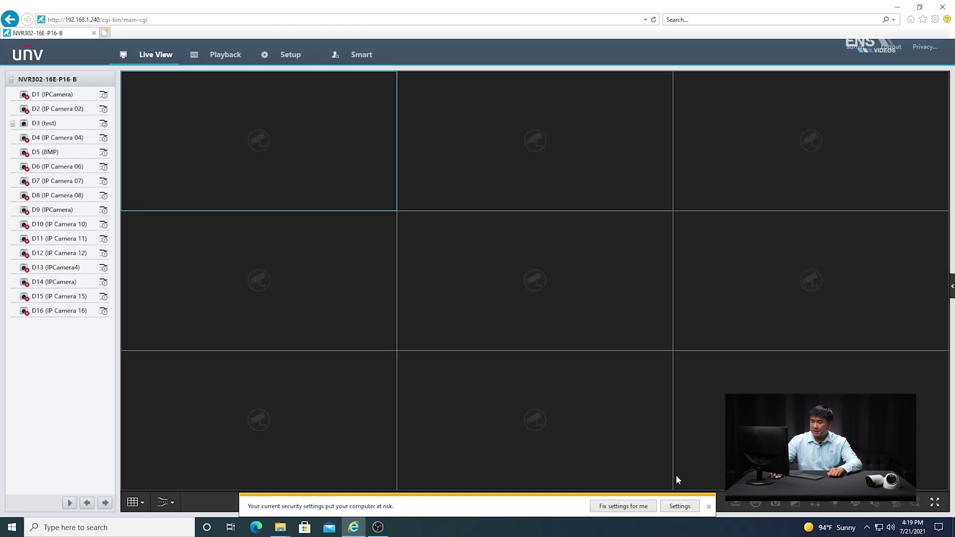
{"action": "left_click", "coordinate": [709, 508]}
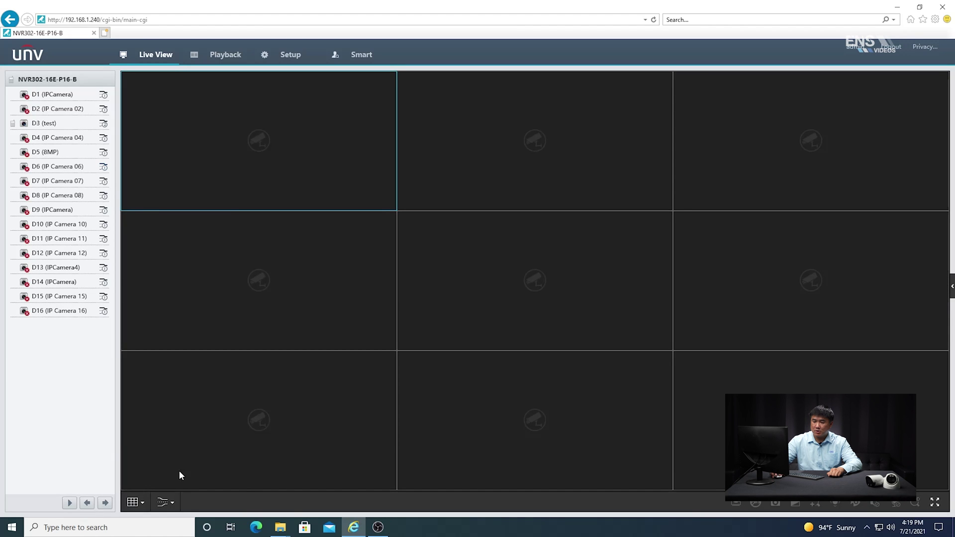
- Show D3's main-stream live feed in a 1x1 layout, then go to Setup
{"action": "left_click", "coordinate": [135, 502]}
{"action": "left_click", "coordinate": [132, 458]}
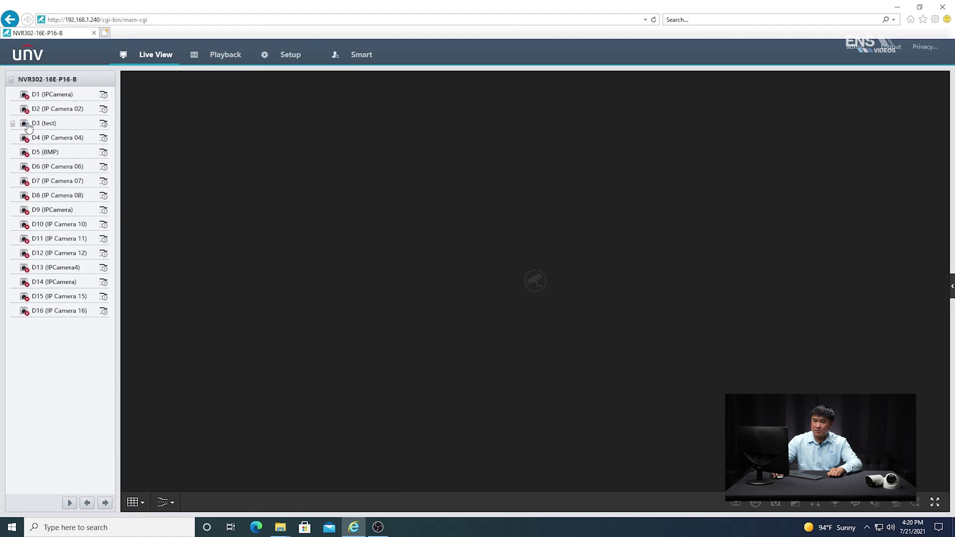
{"action": "left_click", "coordinate": [27, 124]}
{"action": "mouse_move", "coordinate": [28, 125]}
{"action": "left_click", "coordinate": [77, 129]}
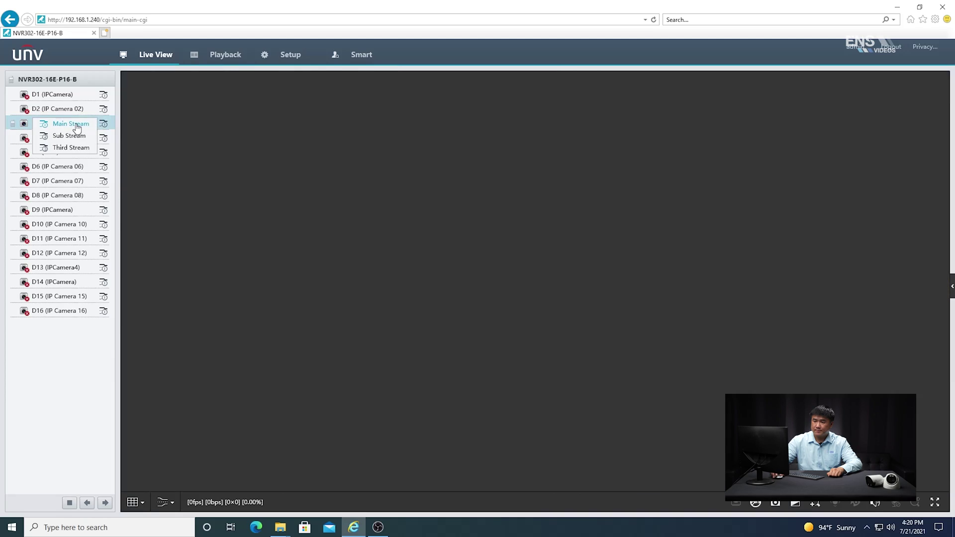
{"action": "left_click", "coordinate": [293, 55]}
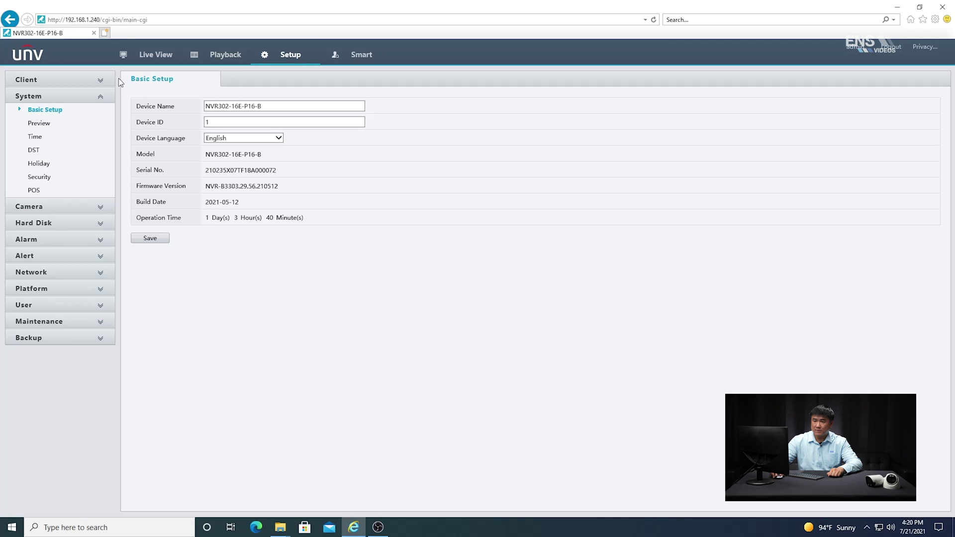
- Save the Client settings with Intelligent Mark On, then go to Camera > Schedule
{"action": "left_click", "coordinate": [99, 82]}
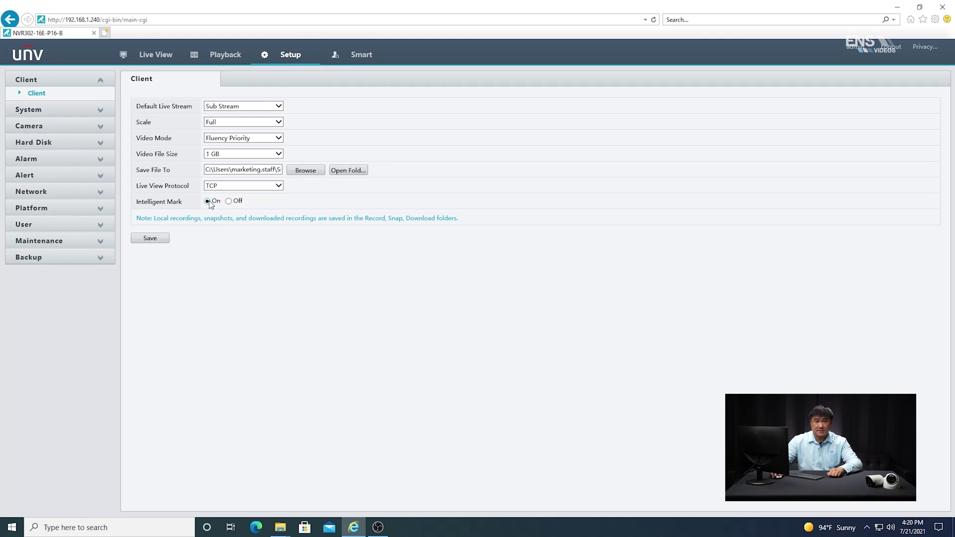
{"action": "left_click", "coordinate": [148, 240]}
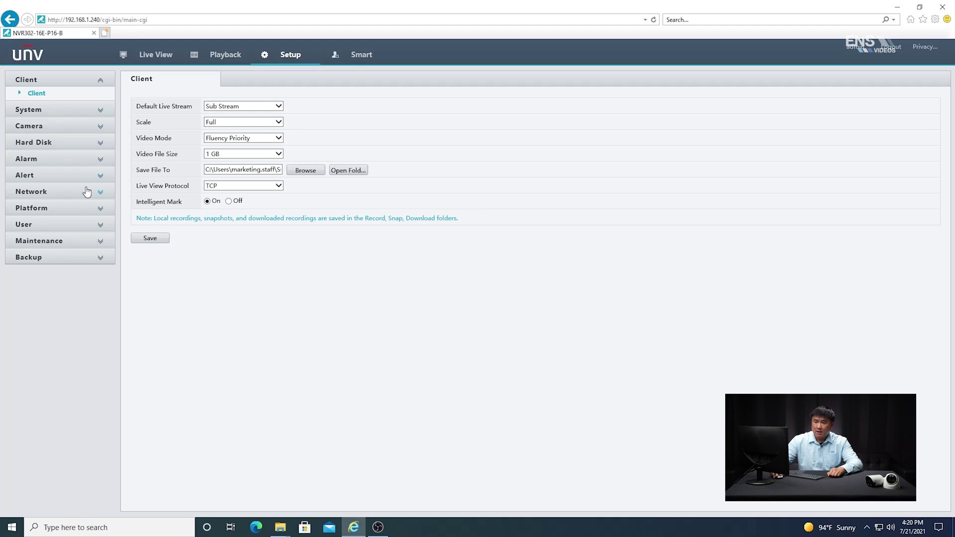
{"action": "left_click", "coordinate": [75, 130]}
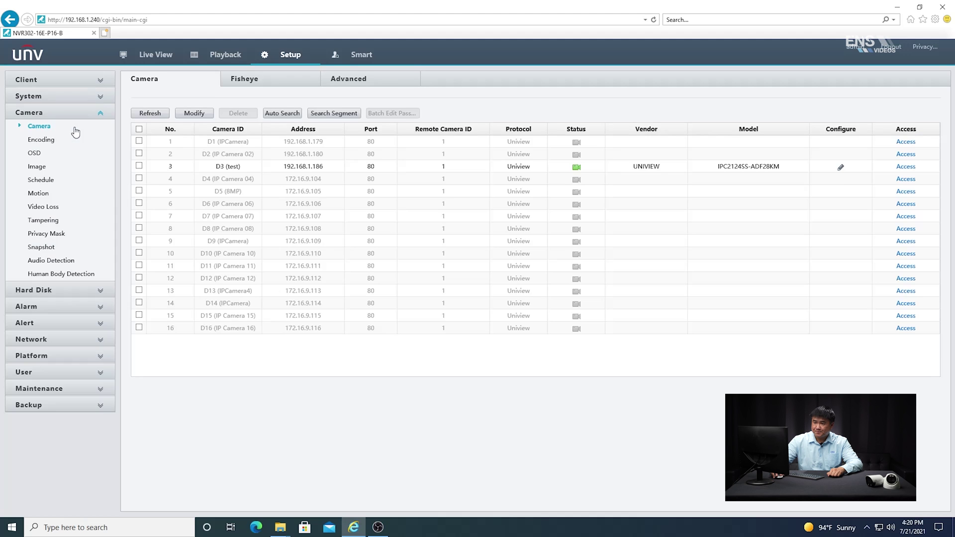
{"action": "left_click", "coordinate": [45, 182]}
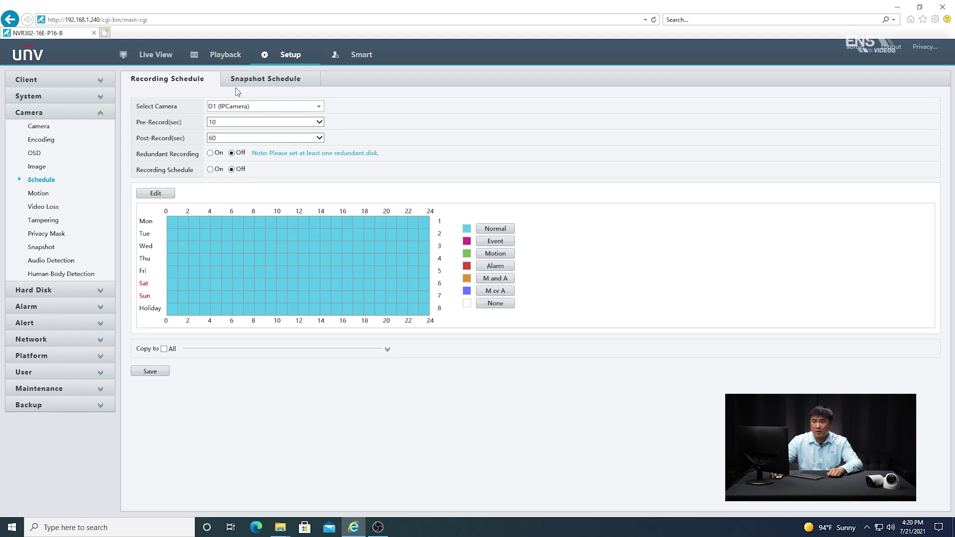
- Turn on D3 (test)'s recording schedule as all-day Event, copied to every day, and save
{"action": "left_click", "coordinate": [271, 107]}
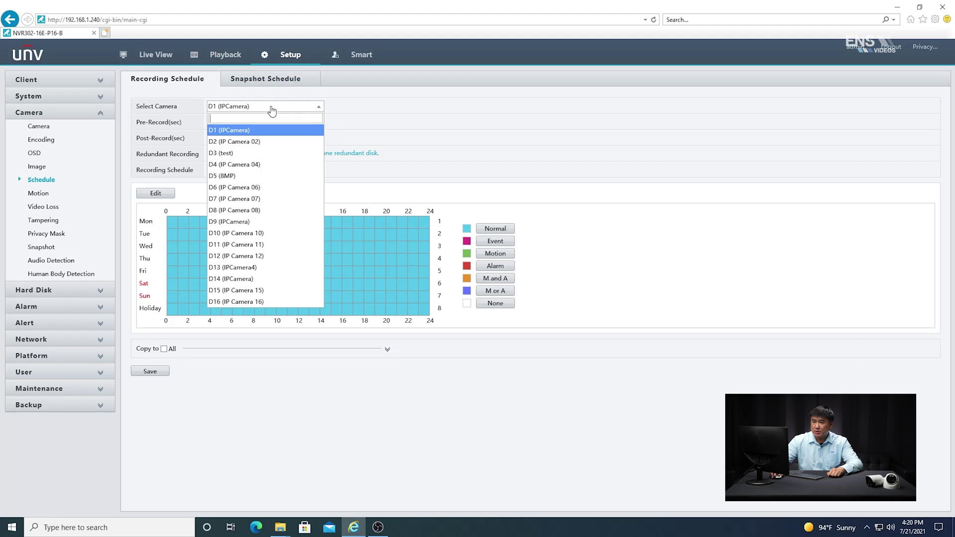
{"action": "left_click", "coordinate": [238, 153]}
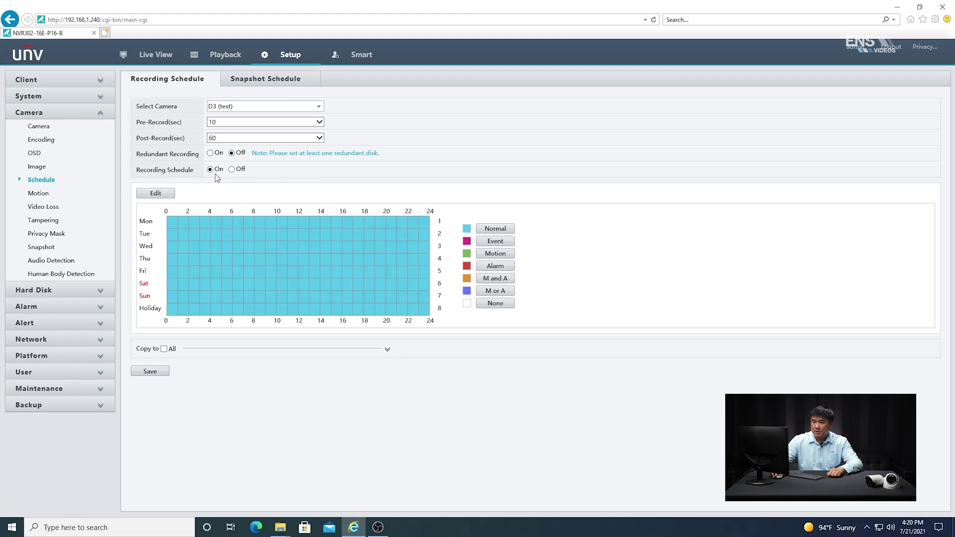
{"action": "left_click", "coordinate": [170, 194]}
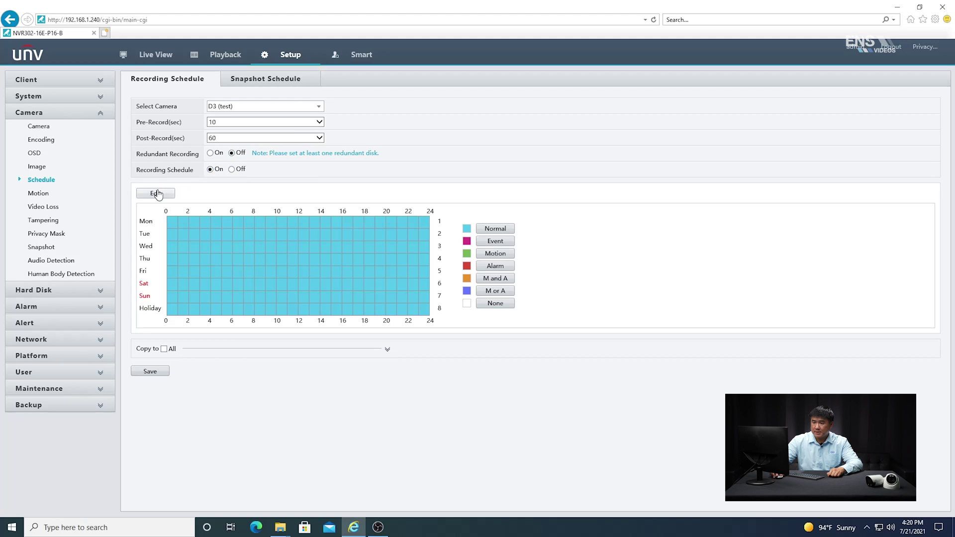
{"action": "left_click", "coordinate": [452, 138]}
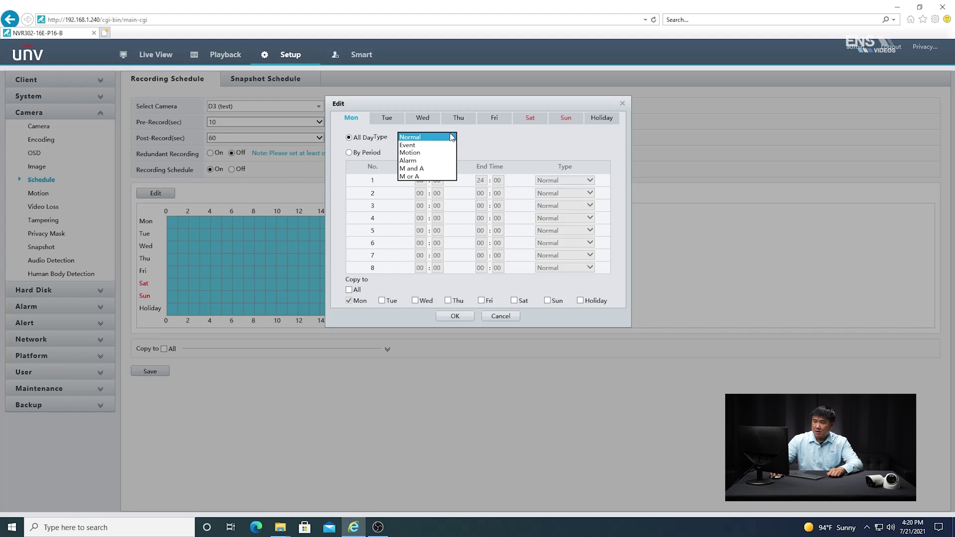
{"action": "left_click", "coordinate": [422, 143]}
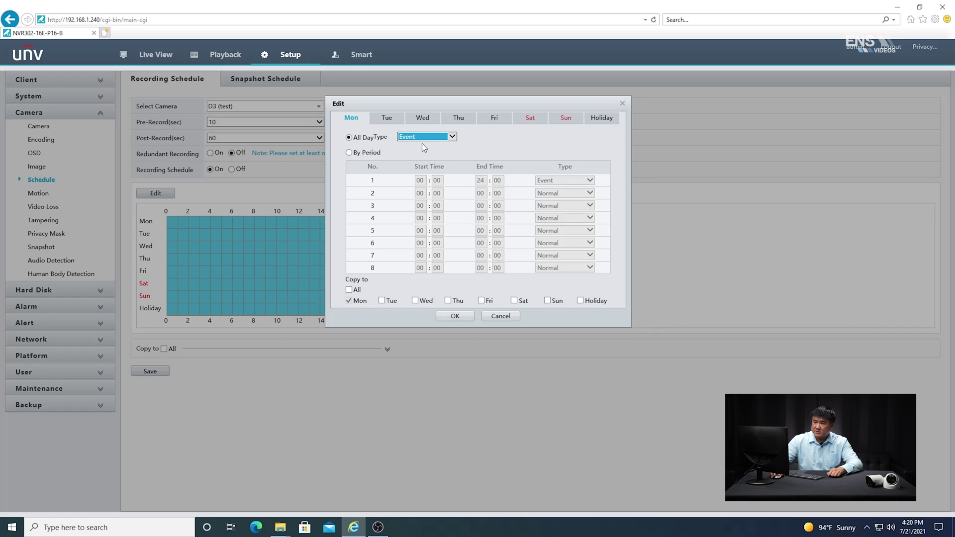
{"action": "left_click", "coordinate": [349, 290]}
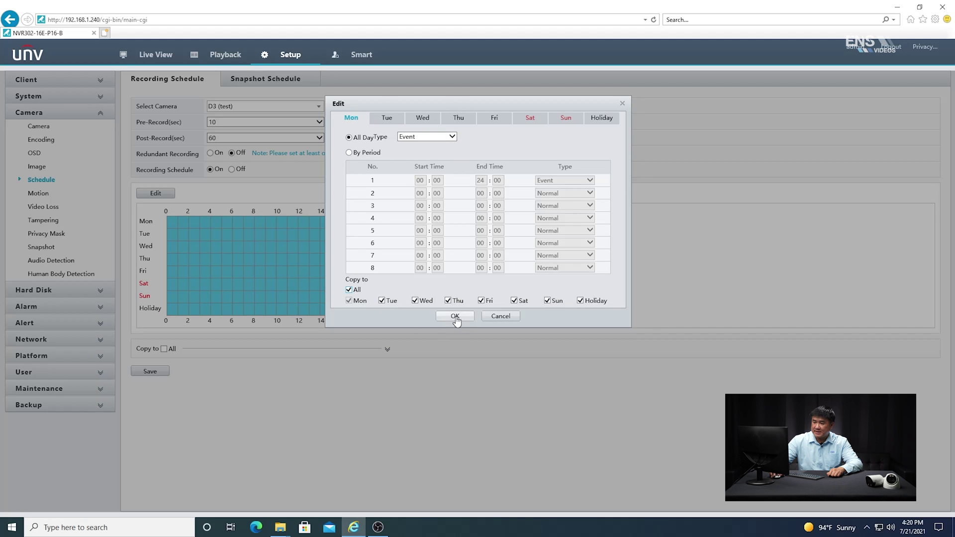
{"action": "left_click", "coordinate": [455, 317]}
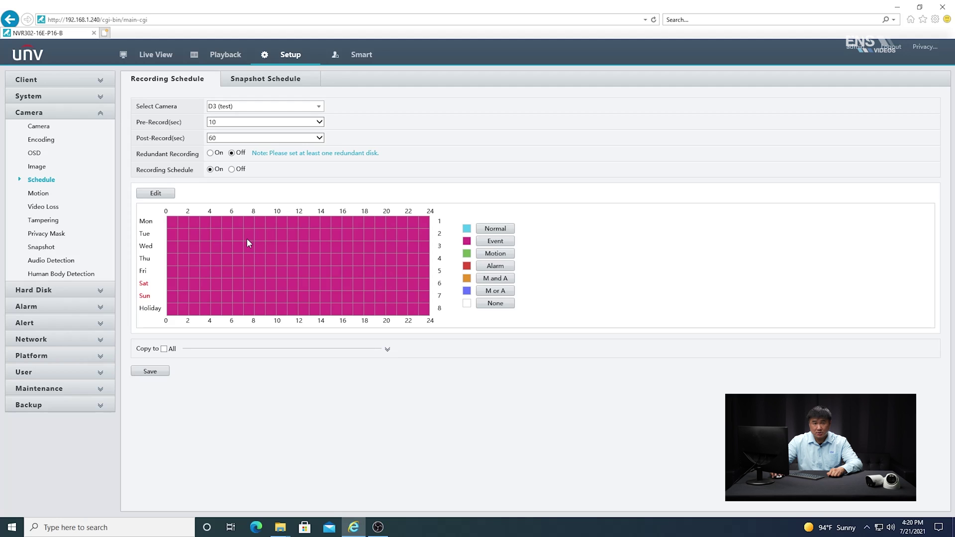
{"action": "left_click", "coordinate": [152, 372]}
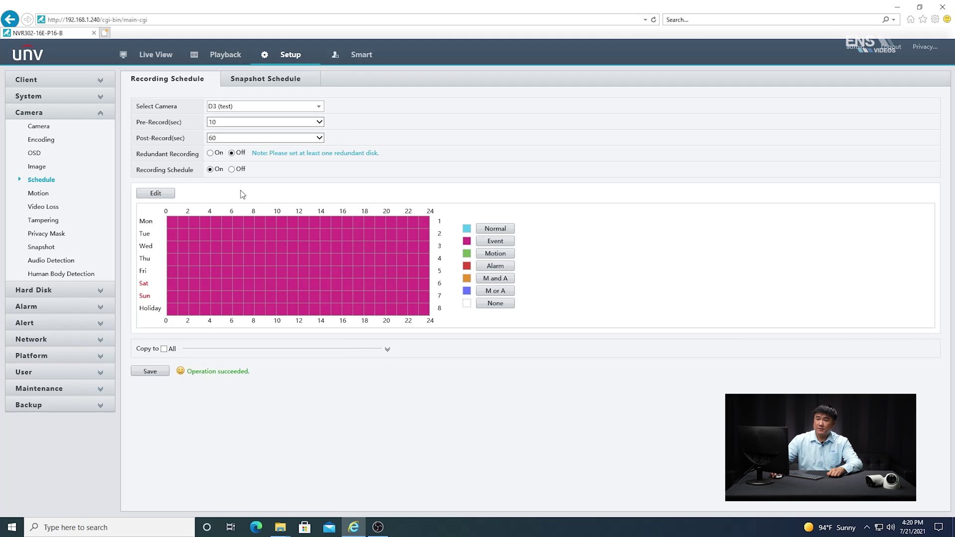
- Show the Snapshot Schedule for camera D3 (test)
{"action": "left_click", "coordinate": [277, 80]}
{"action": "left_click", "coordinate": [272, 107]}
{"action": "left_click", "coordinate": [237, 153]}
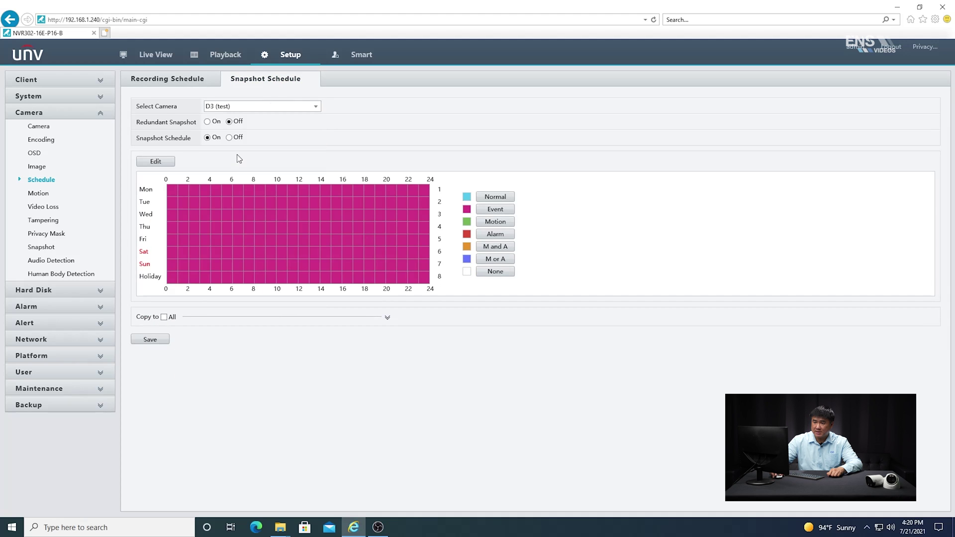
- Set D3's snapshot schedule to all-day Event, copied to every day, and save it
{"action": "left_click", "coordinate": [229, 138]}
{"action": "left_click", "coordinate": [155, 162]}
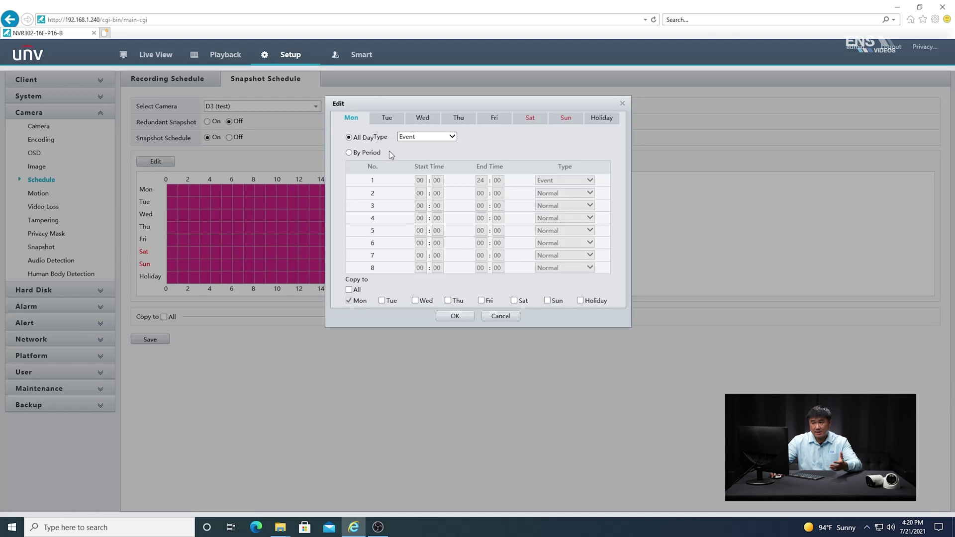
{"action": "left_click", "coordinate": [435, 139]}
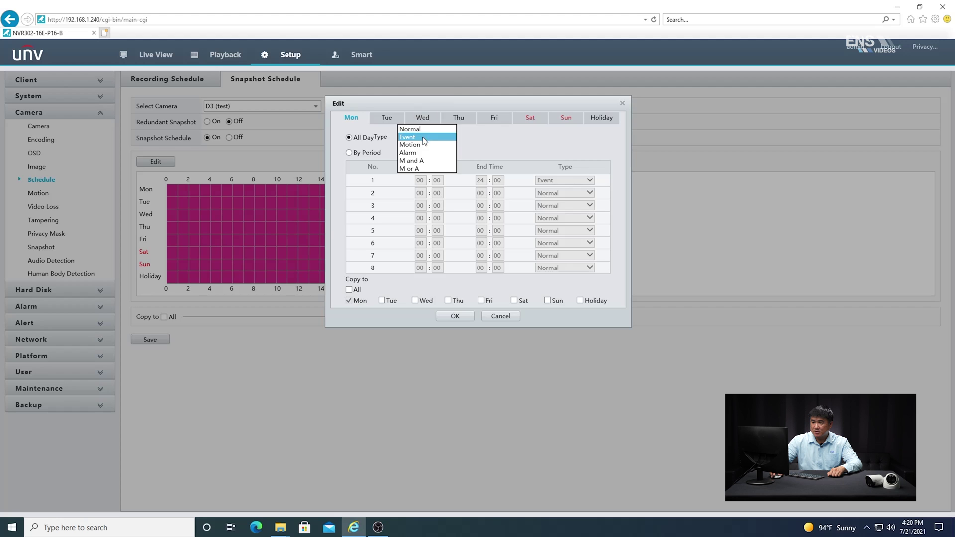
{"action": "left_click", "coordinate": [429, 136]}
{"action": "left_click", "coordinate": [349, 290]}
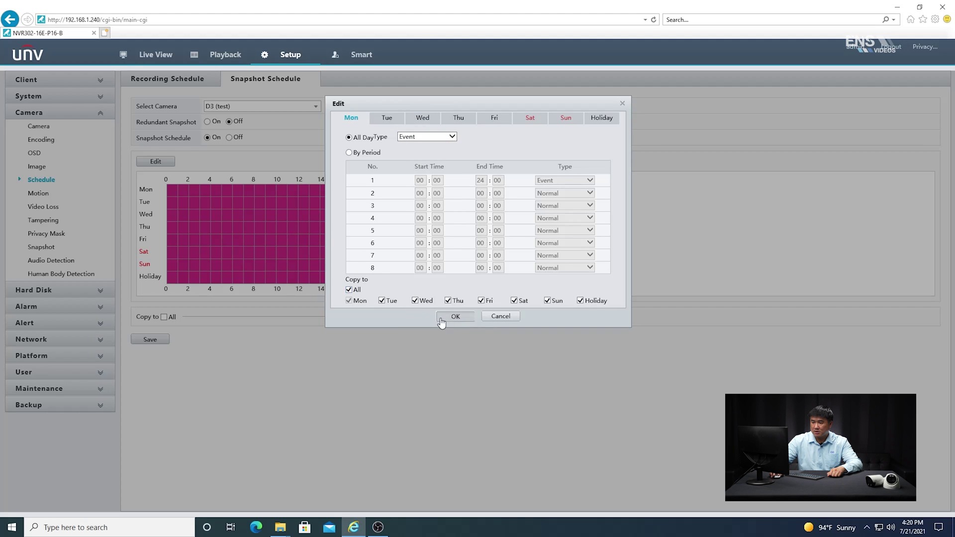
{"action": "left_click", "coordinate": [455, 316]}
{"action": "left_click", "coordinate": [149, 340]}
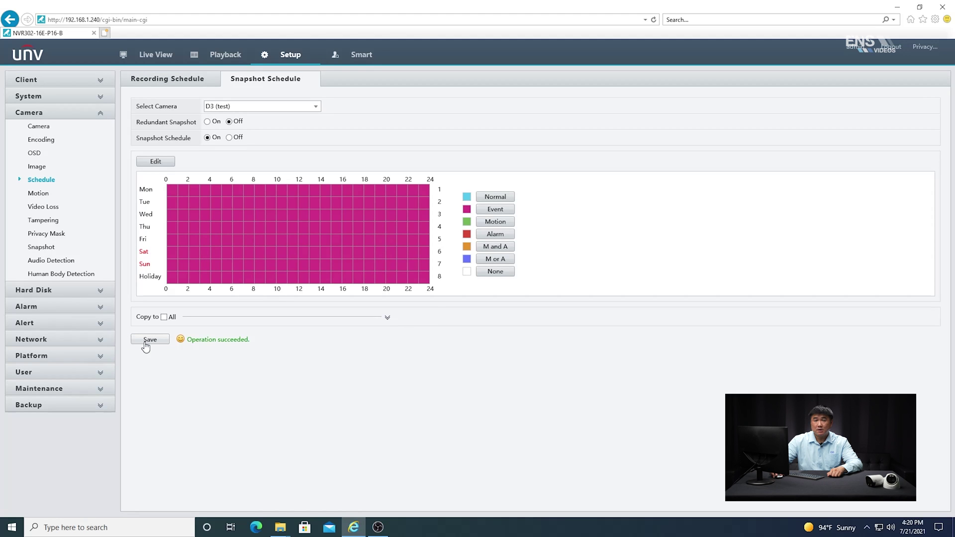
- In VCA Config, draw an Object Removed area around the walkway item with sensitivity 100
{"action": "left_click", "coordinate": [361, 55]}
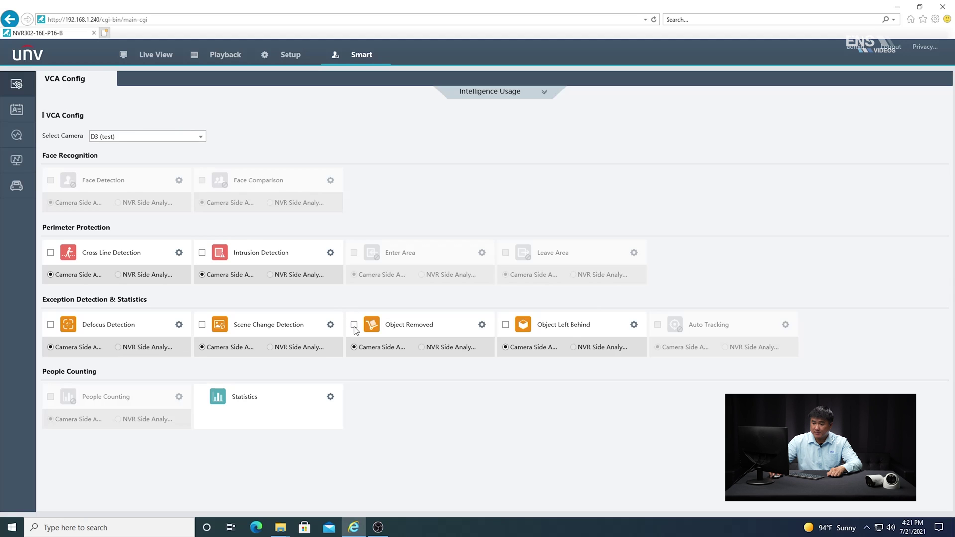
{"action": "left_click", "coordinate": [482, 325]}
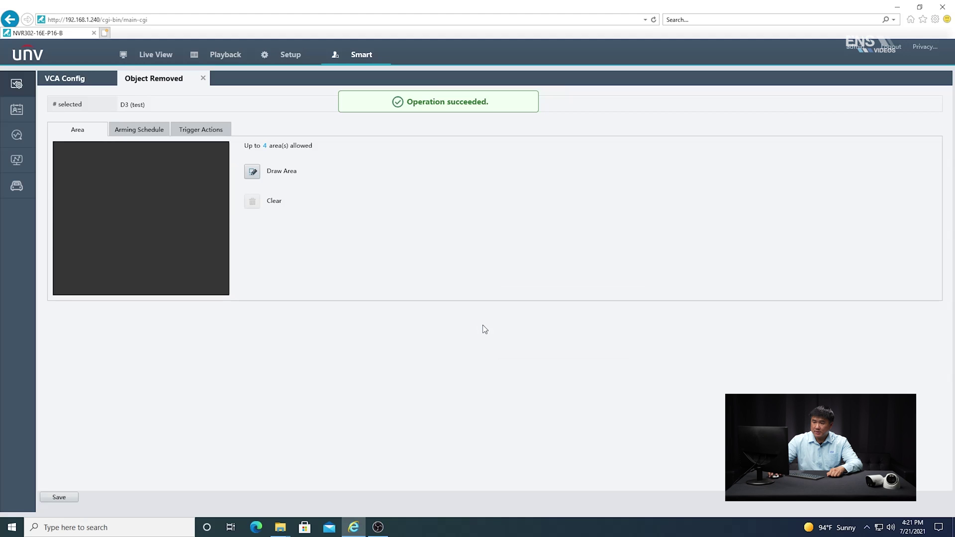
{"action": "left_click", "coordinate": [253, 171]}
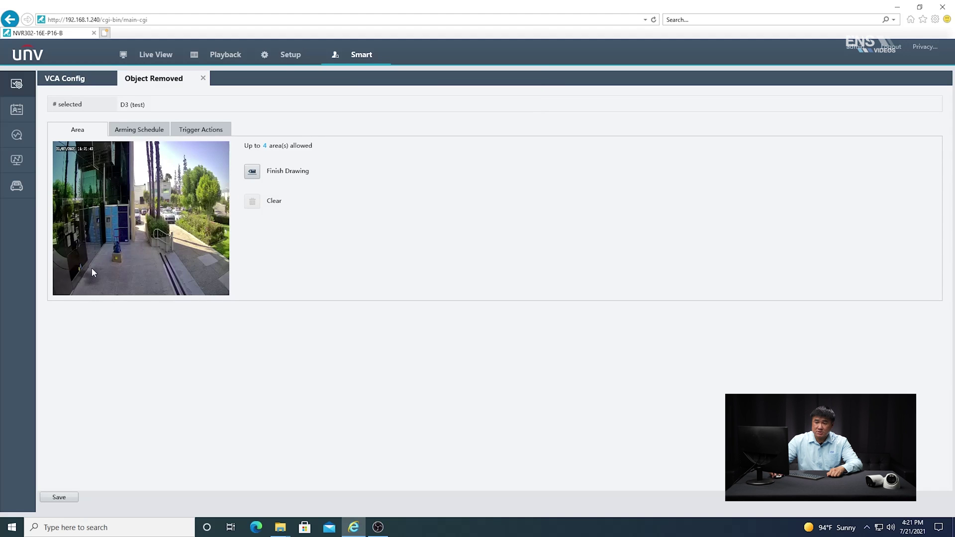
{"action": "left_click", "coordinate": [107, 243]}
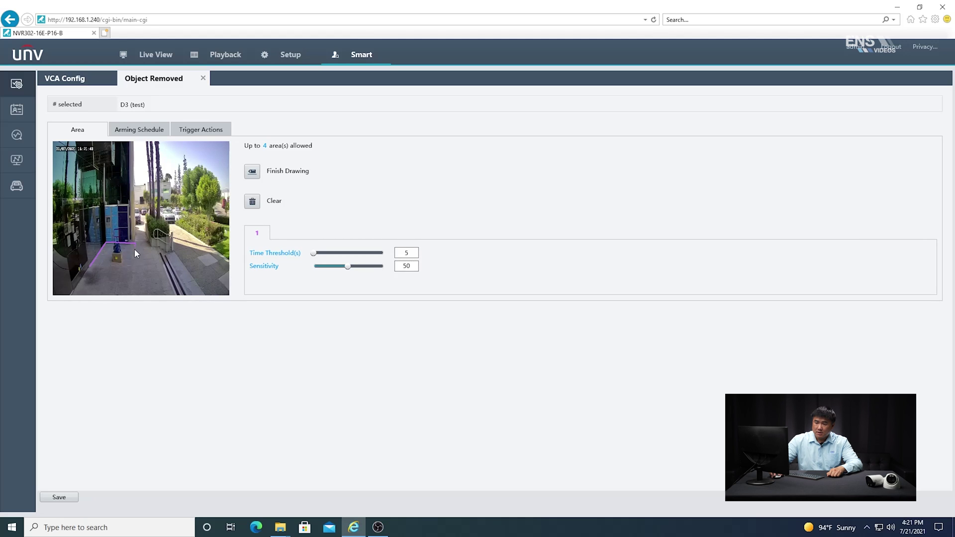
{"action": "left_click", "coordinate": [90, 266]}
{"action": "left_click", "coordinate": [254, 172]}
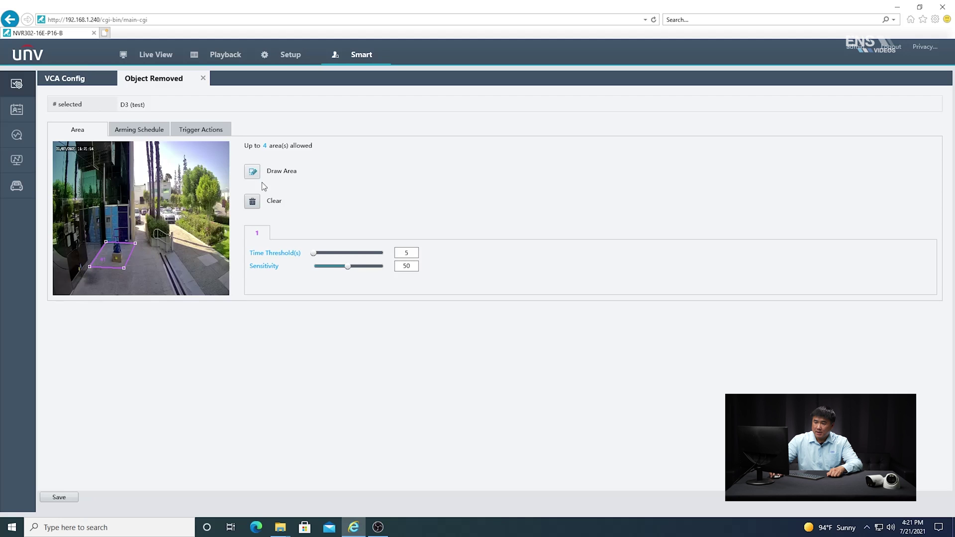
{"action": "left_click_drag", "start_coordinate": [347, 267], "coordinate": [383, 268]}
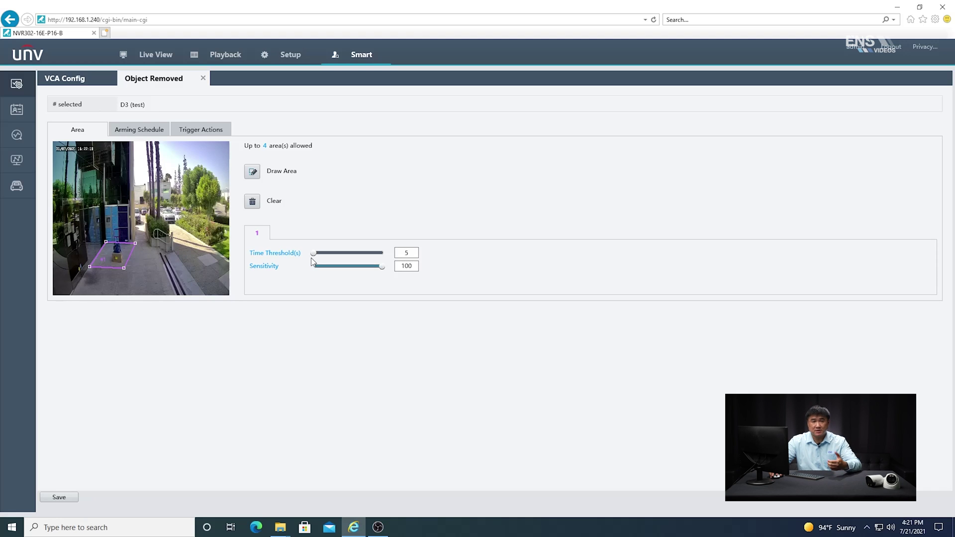
{"action": "left_click", "coordinate": [129, 132]}
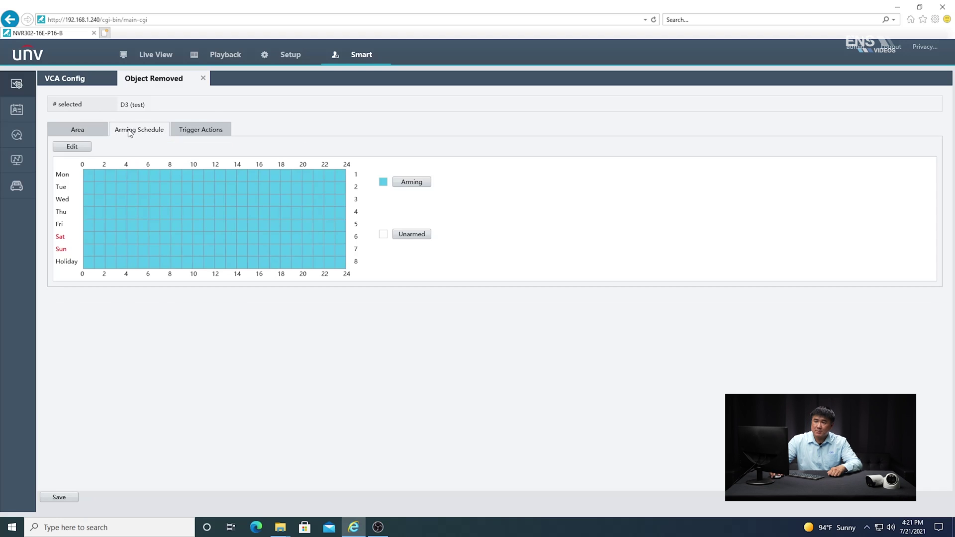
- Arm Object Removed detection on all days and save it with Recording D3 as trigger action
{"action": "left_click", "coordinate": [73, 147]}
{"action": "left_click", "coordinate": [124, 260]}
{"action": "left_click", "coordinate": [230, 286]}
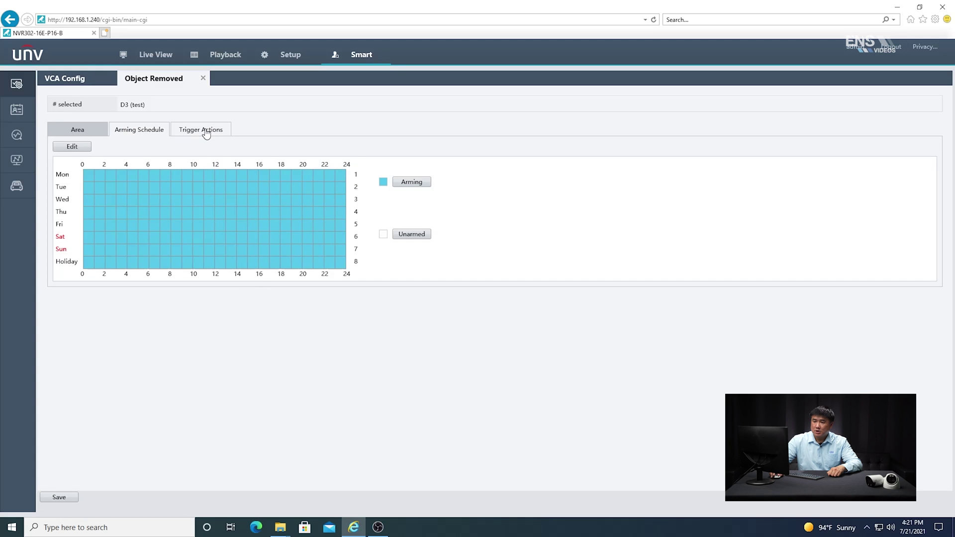
{"action": "left_click", "coordinate": [207, 132]}
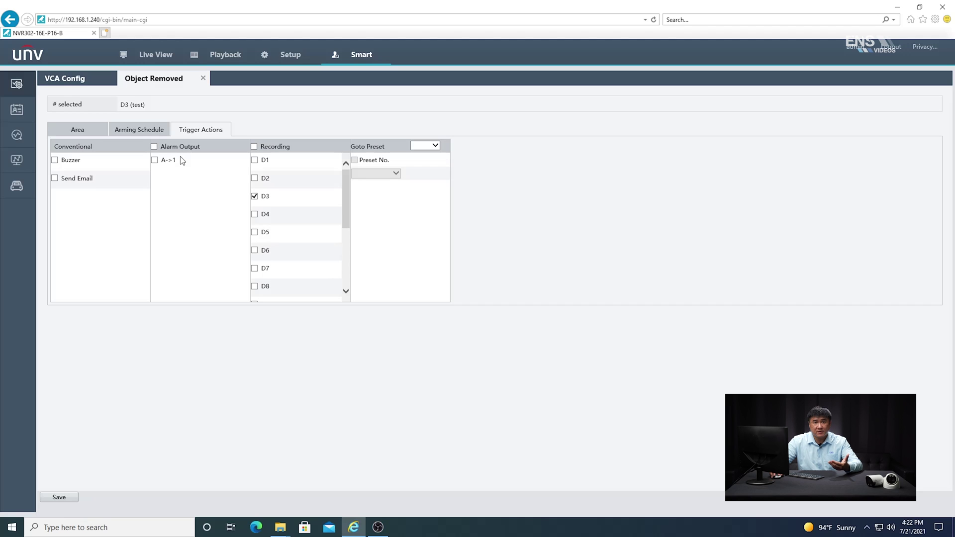
{"action": "left_click", "coordinate": [58, 499]}
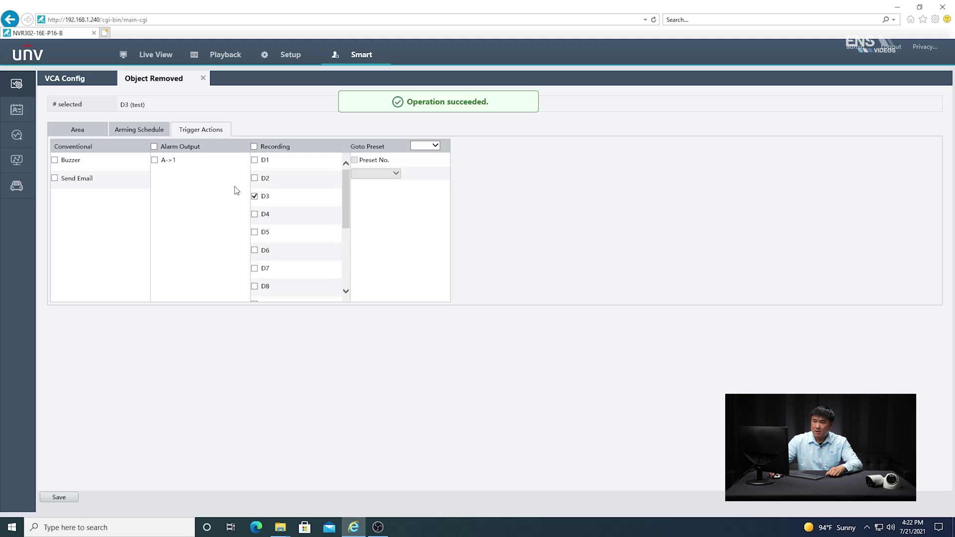
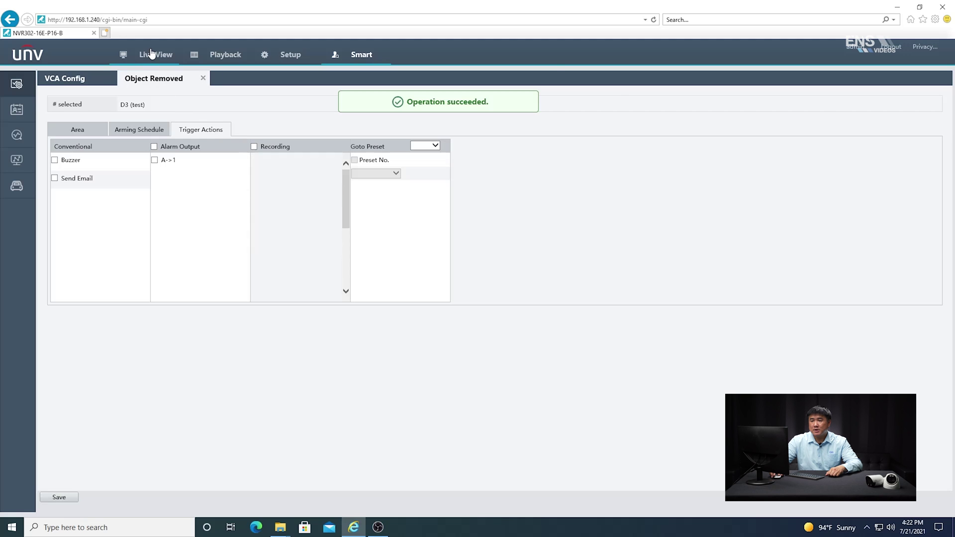
- Enlarge the first Live View tile to a single full-size view
{"action": "double_click", "coordinate": [184, 122]}
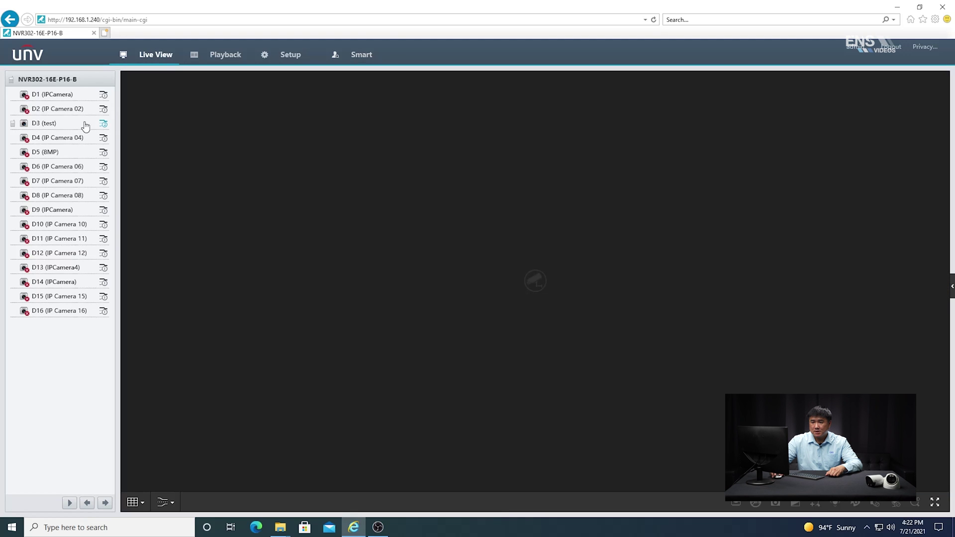
- Start camera D3 (test)'s live stream so its blue detection area shows on the pavement
{"action": "left_click", "coordinate": [26, 125]}
{"action": "left_click", "coordinate": [103, 123]}
{"action": "left_click", "coordinate": [76, 128]}
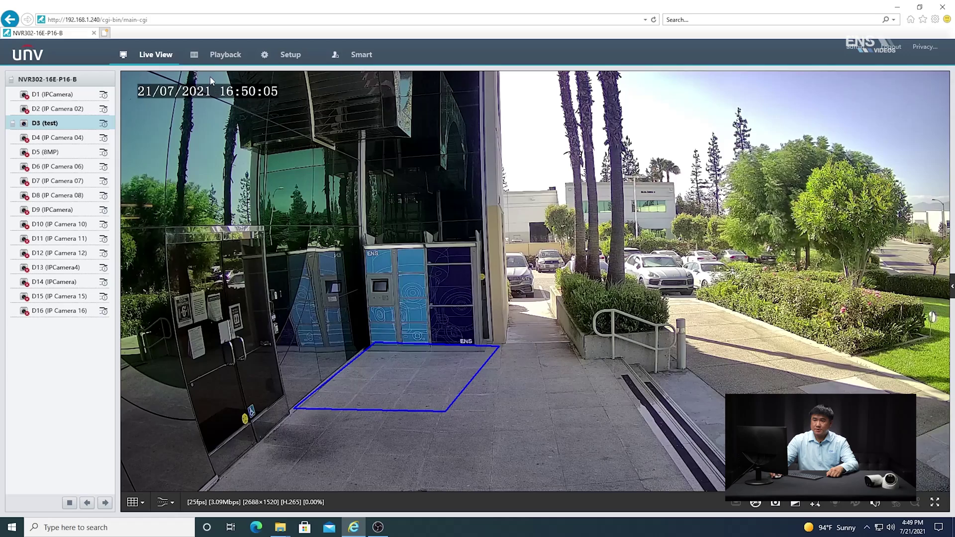
- Search Playback for D3 (test) VCA Object Removed events, listing five events on 2021-07-21
{"action": "left_click", "coordinate": [221, 56]}
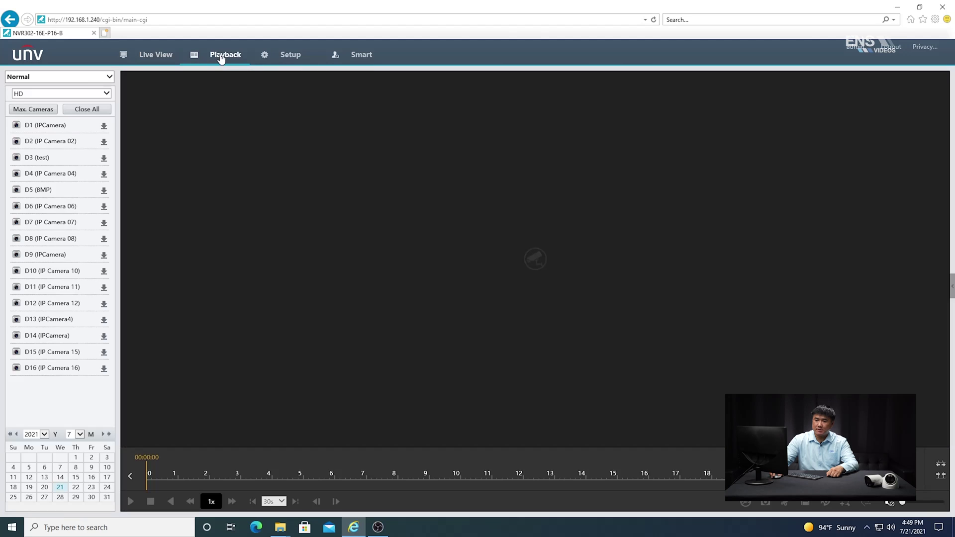
{"action": "left_click", "coordinate": [90, 77]}
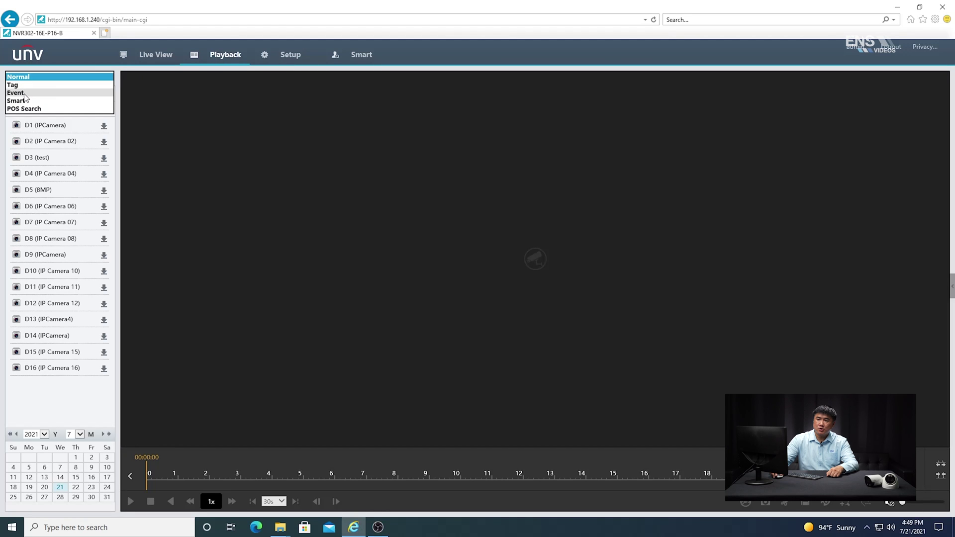
{"action": "left_click", "coordinate": [24, 94]}
{"action": "left_click", "coordinate": [24, 95]}
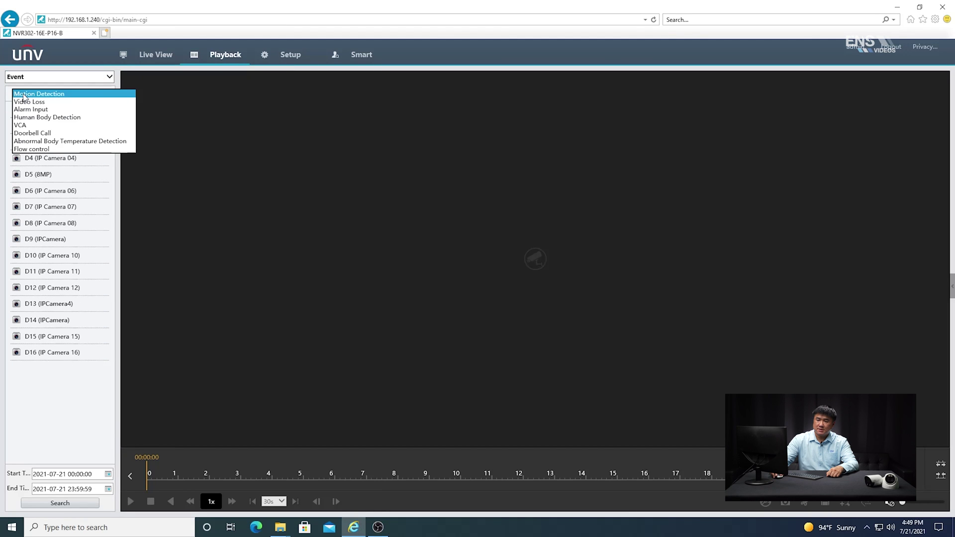
{"action": "left_click", "coordinate": [22, 125]}
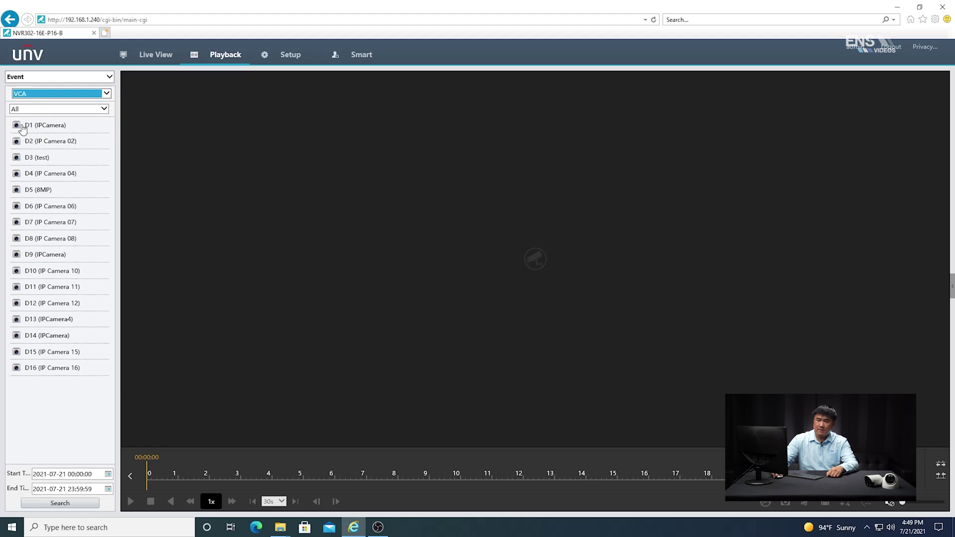
{"action": "left_click", "coordinate": [43, 112]}
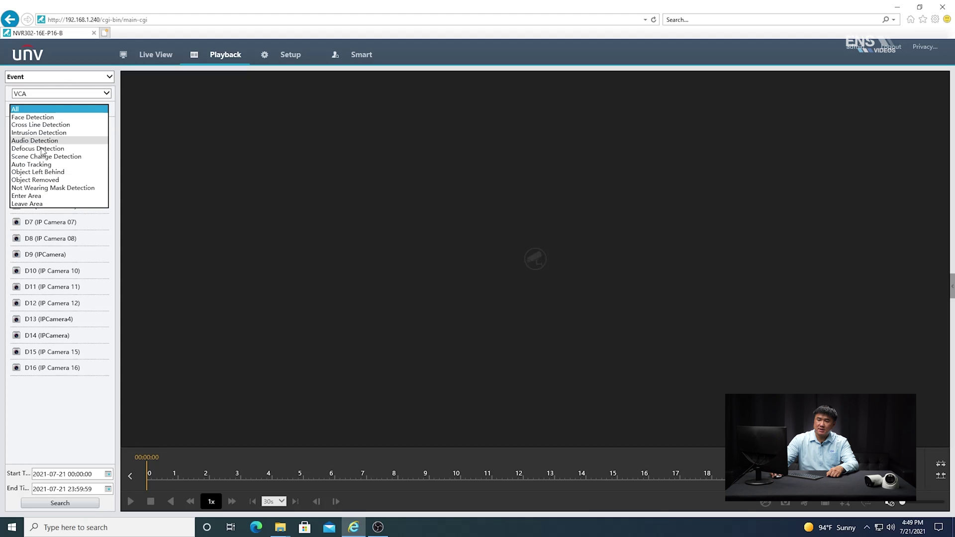
{"action": "left_click", "coordinate": [45, 183]}
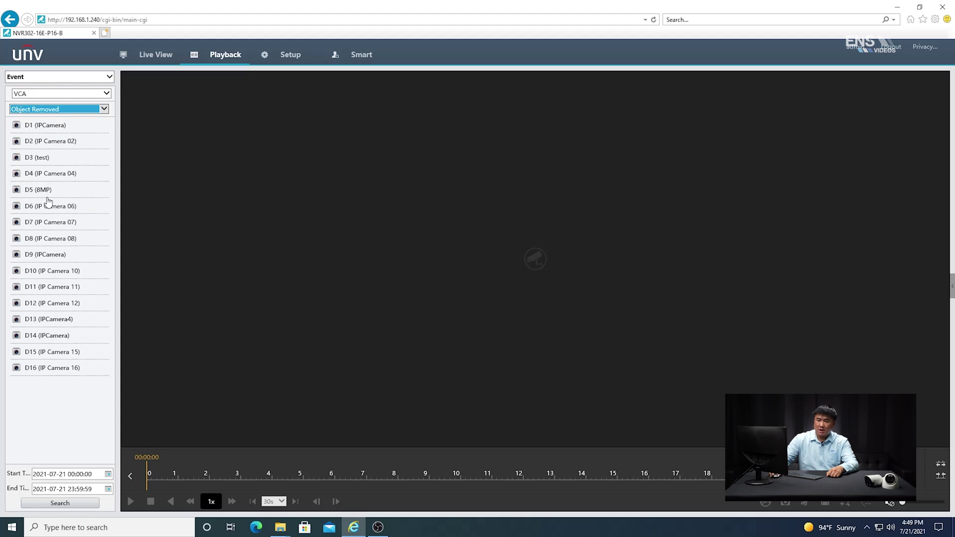
{"action": "left_click", "coordinate": [41, 165]}
{"action": "left_click", "coordinate": [41, 164]}
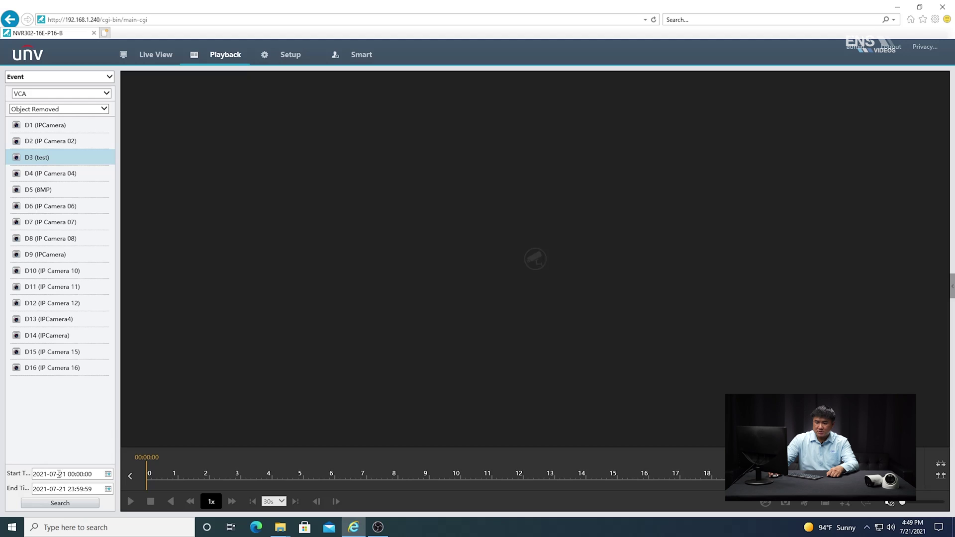
{"action": "left_click", "coordinate": [56, 504]}
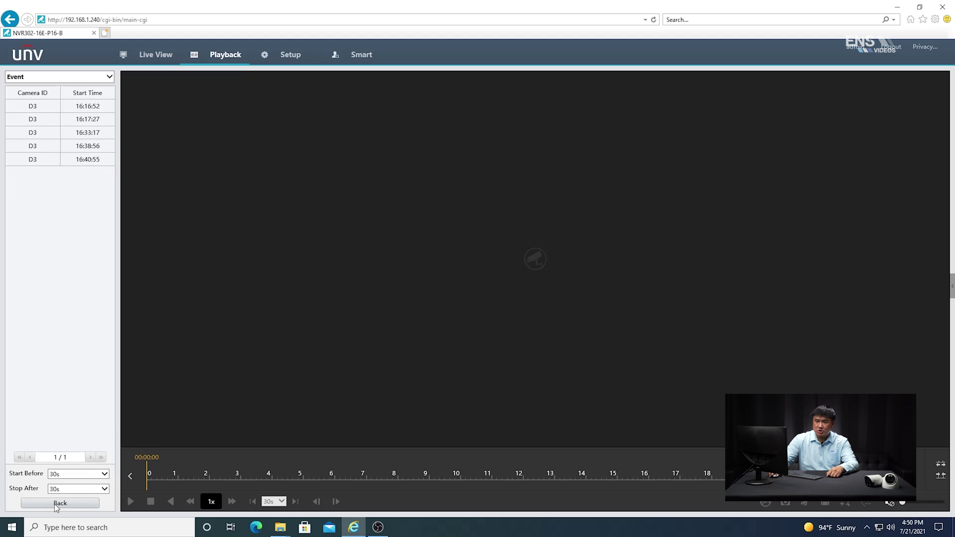
- Play back D3's Object Removed event recorded at 16:38:56
{"action": "left_click", "coordinate": [78, 152]}
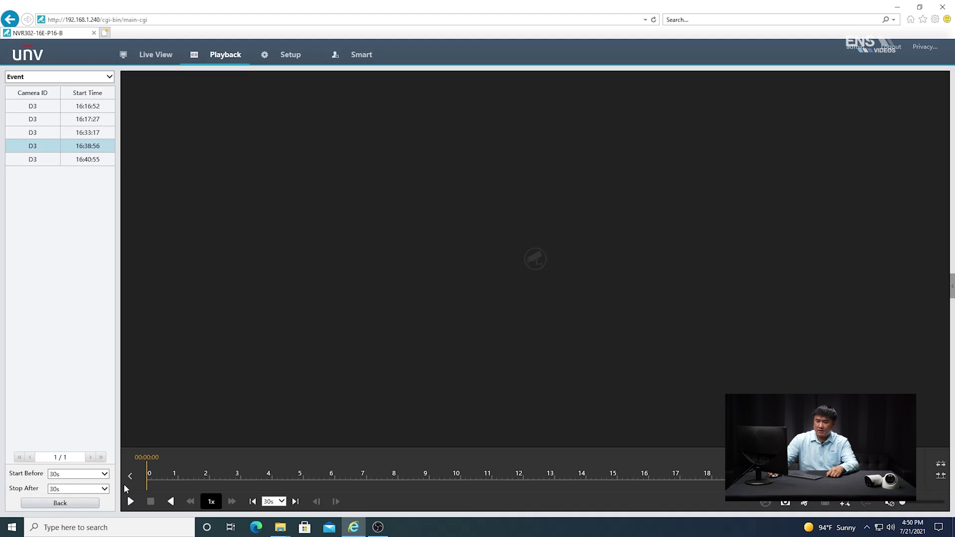
{"action": "left_click", "coordinate": [131, 502]}
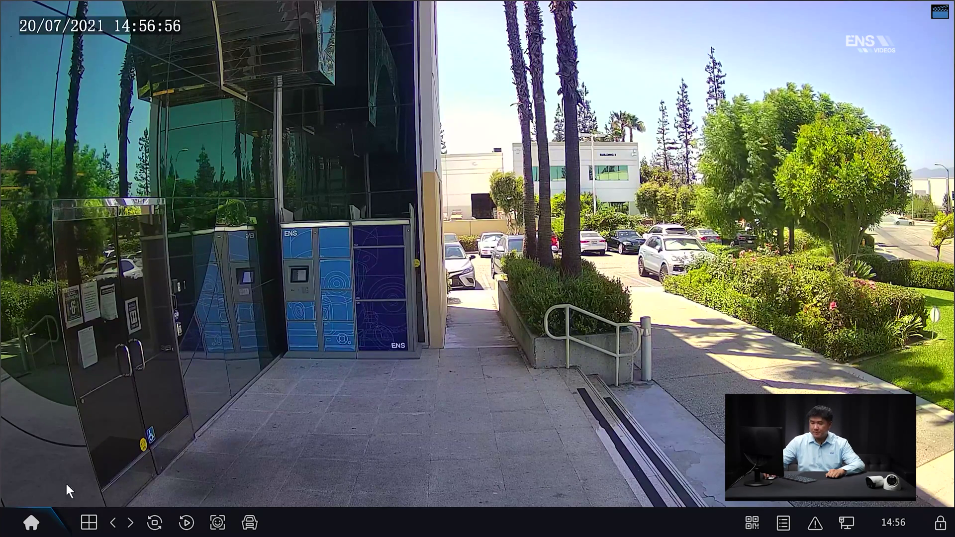
- Enable and apply Intelligent Mark in System > Basic, then go to VCA Config for D3
{"action": "left_click", "coordinate": [30, 525]}
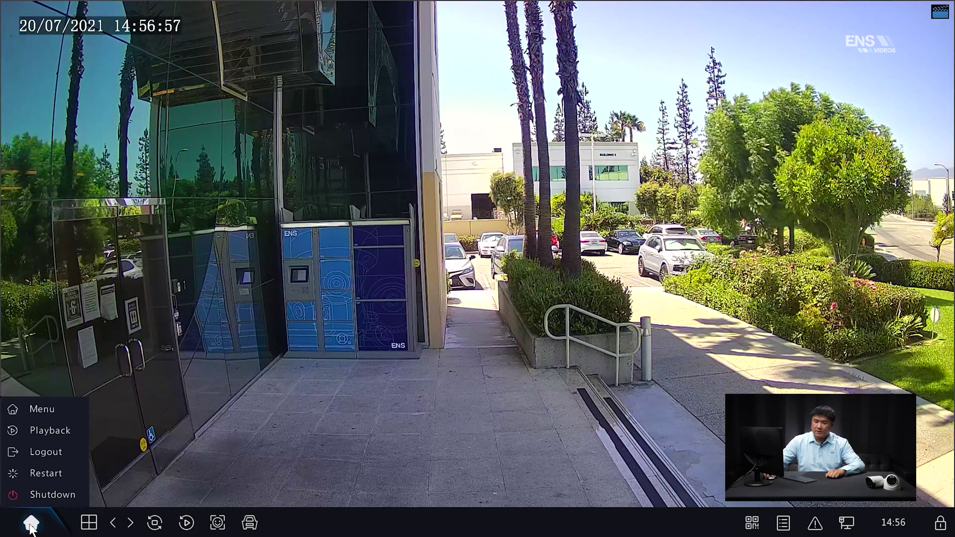
{"action": "left_click", "coordinate": [39, 410]}
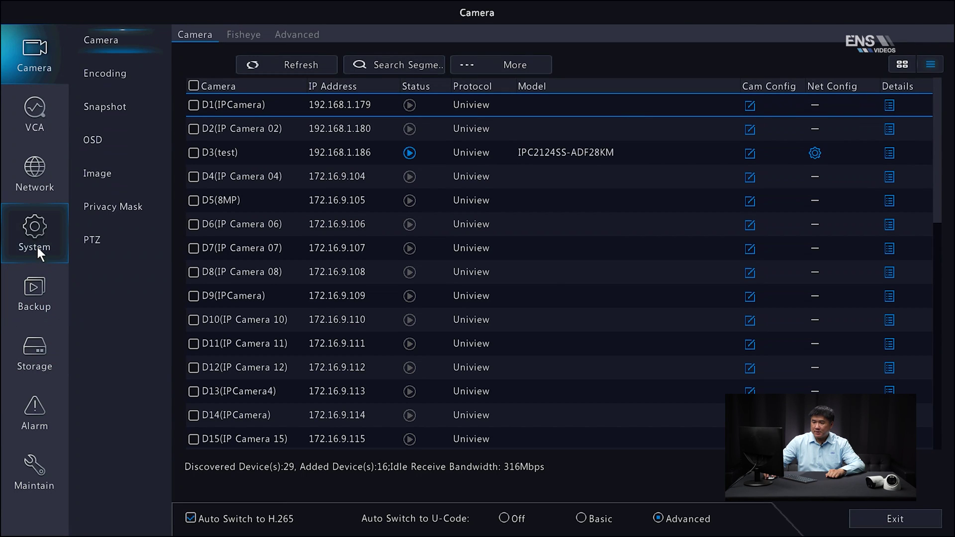
{"action": "left_click", "coordinate": [36, 245]}
{"action": "left_click", "coordinate": [225, 280]}
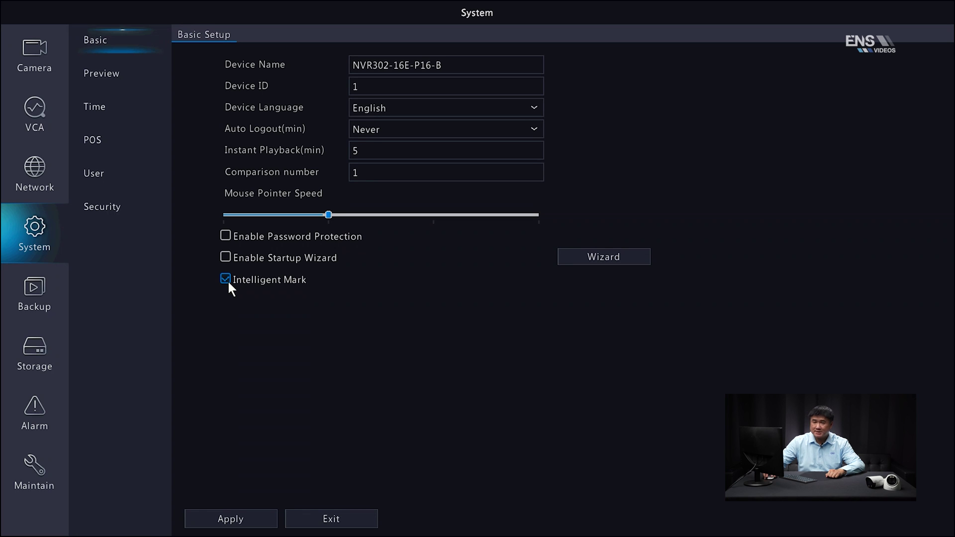
{"action": "left_click", "coordinate": [235, 515]}
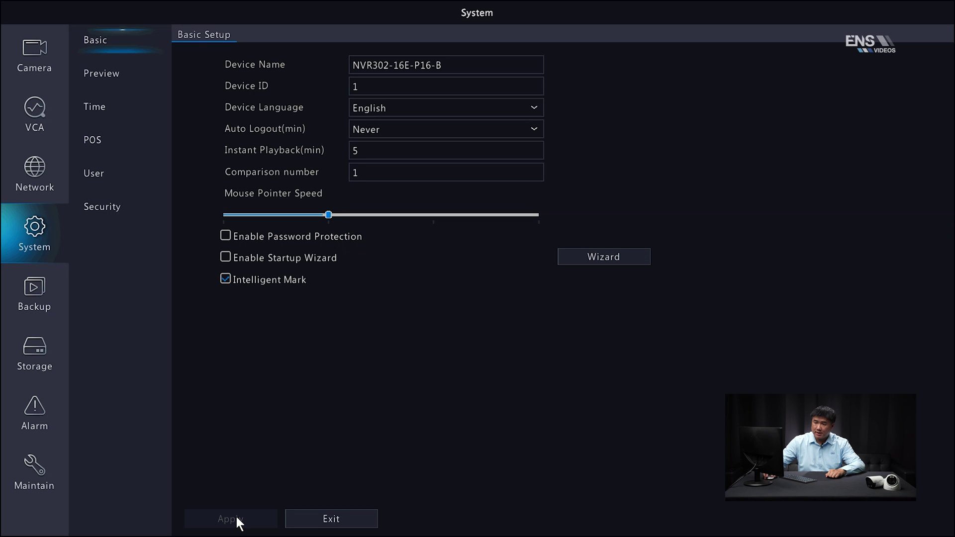
{"action": "left_click", "coordinate": [33, 109]}
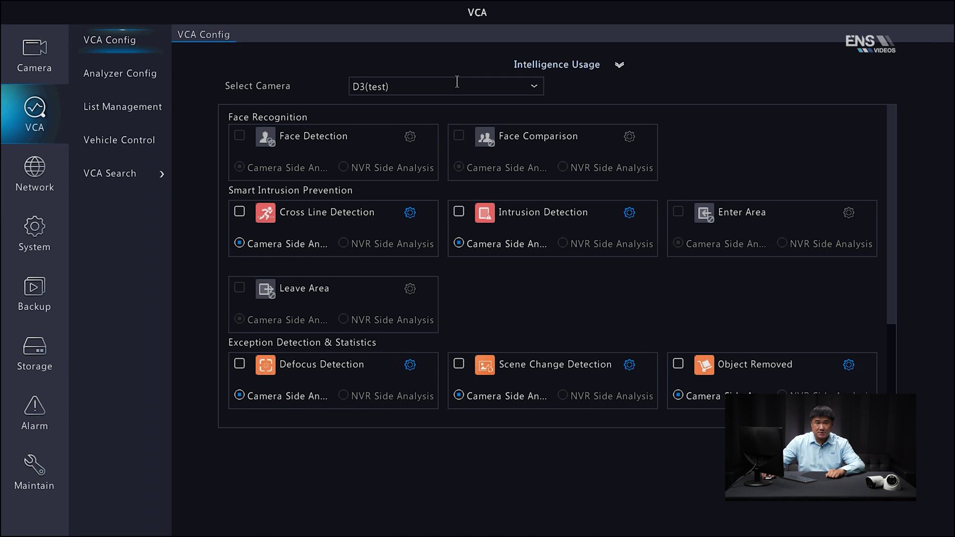
- Enable Object Left Behind in D3's VCA Config list and open its rule settings
{"action": "scroll", "coordinate": [547, 279], "scroll_direction": "down", "scroll_amount": 2}
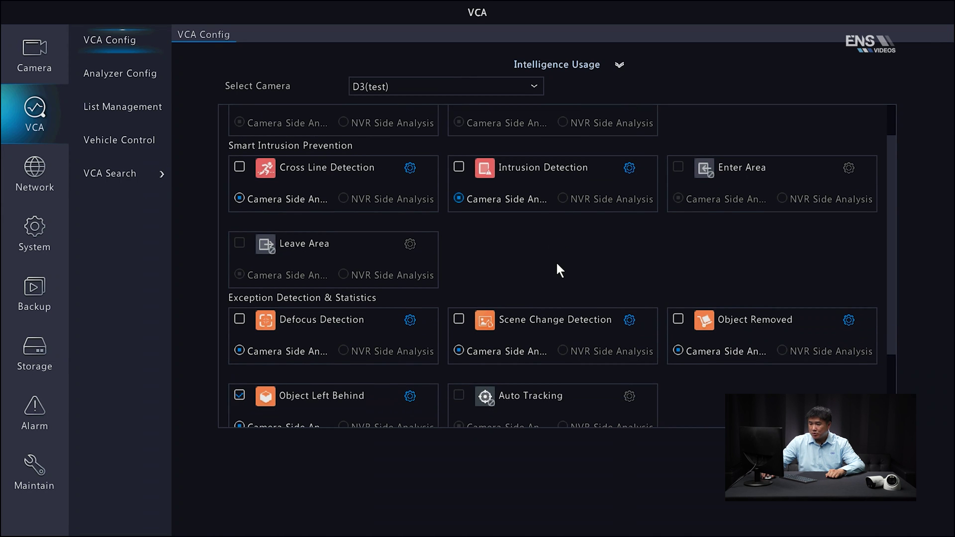
{"action": "scroll", "coordinate": [401, 356], "scroll_direction": "down", "scroll_amount": 1}
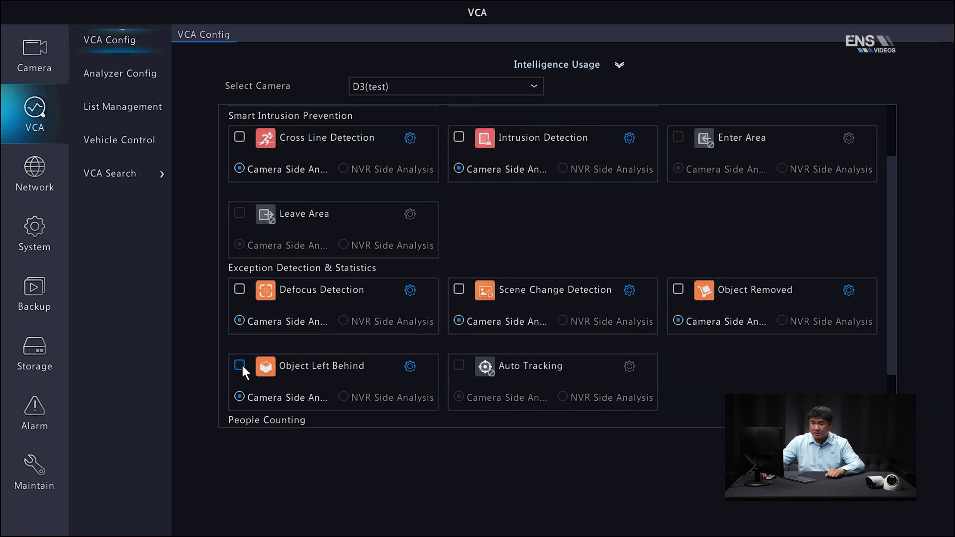
{"action": "left_click", "coordinate": [241, 366]}
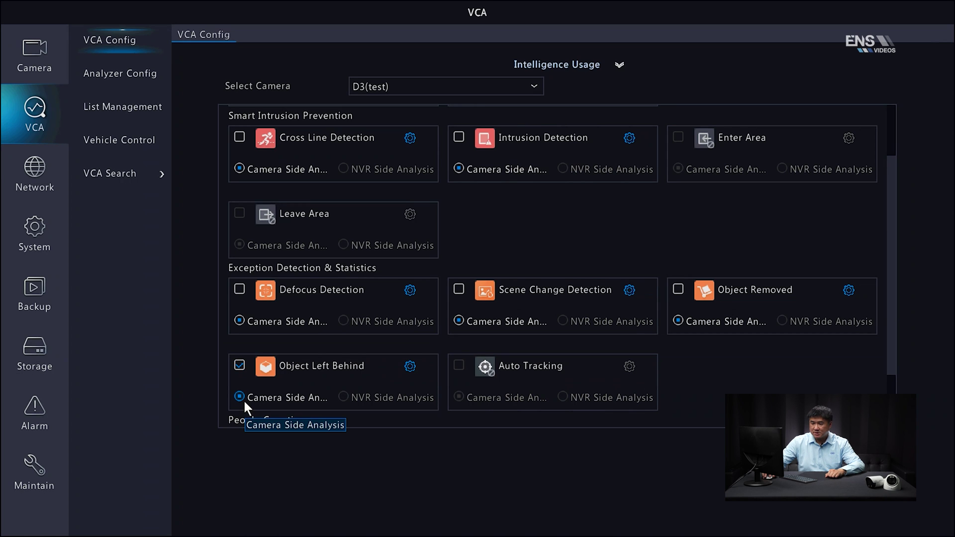
{"action": "left_click", "coordinate": [410, 366]}
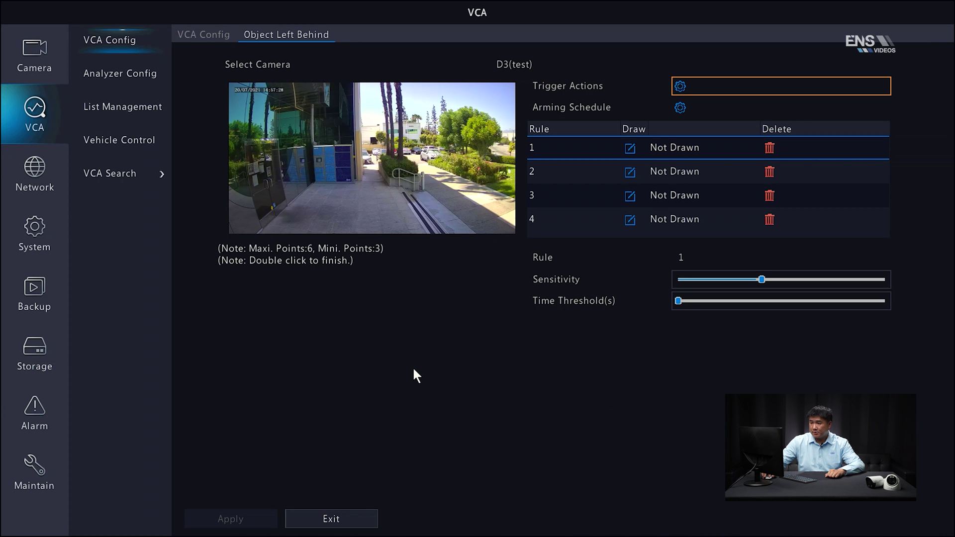
- Make Object Left Behind trigger a pop-up and D3 recording, armed 00:00–24:00 all week
{"action": "left_click", "coordinate": [680, 87]}
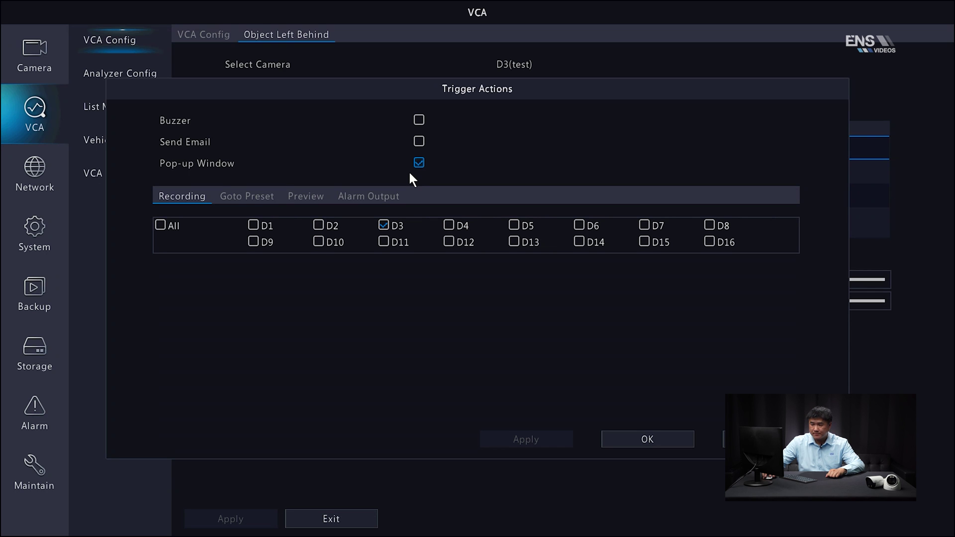
{"action": "left_click", "coordinate": [638, 434]}
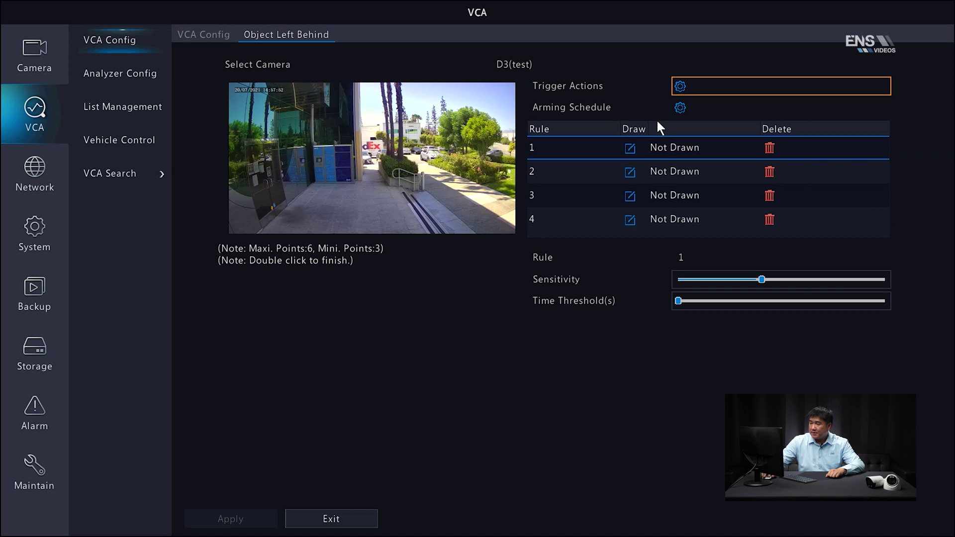
{"action": "left_click", "coordinate": [680, 106]}
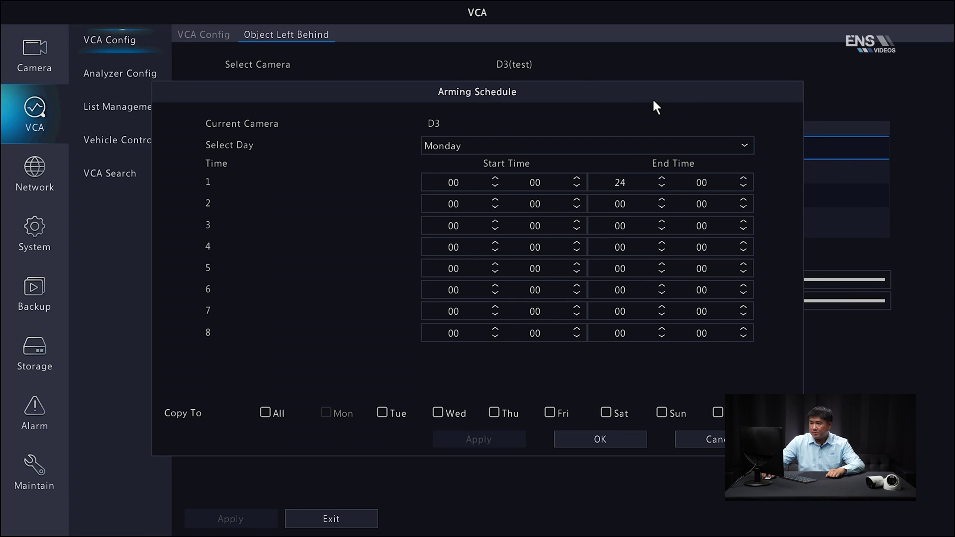
{"action": "left_click", "coordinate": [264, 413]}
{"action": "left_click", "coordinate": [485, 440]}
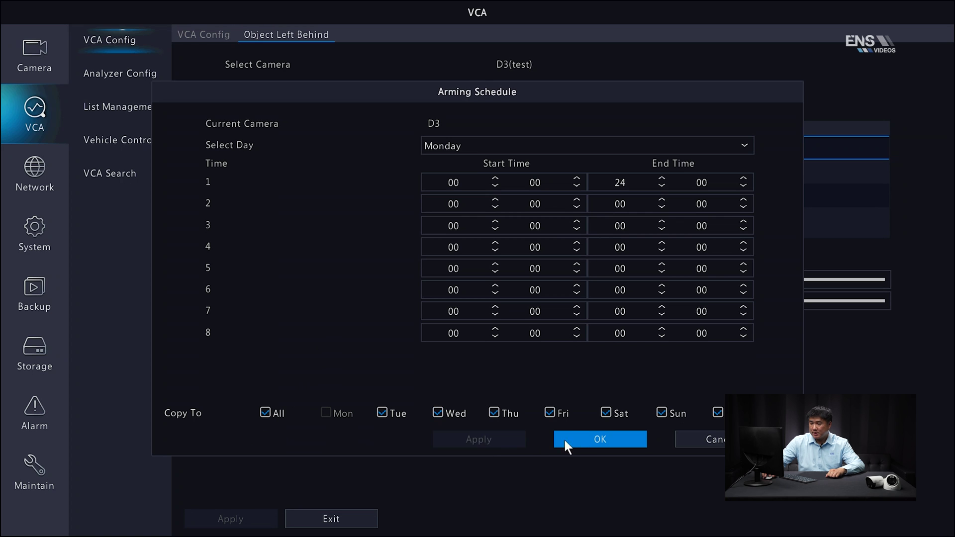
{"action": "left_click", "coordinate": [584, 438]}
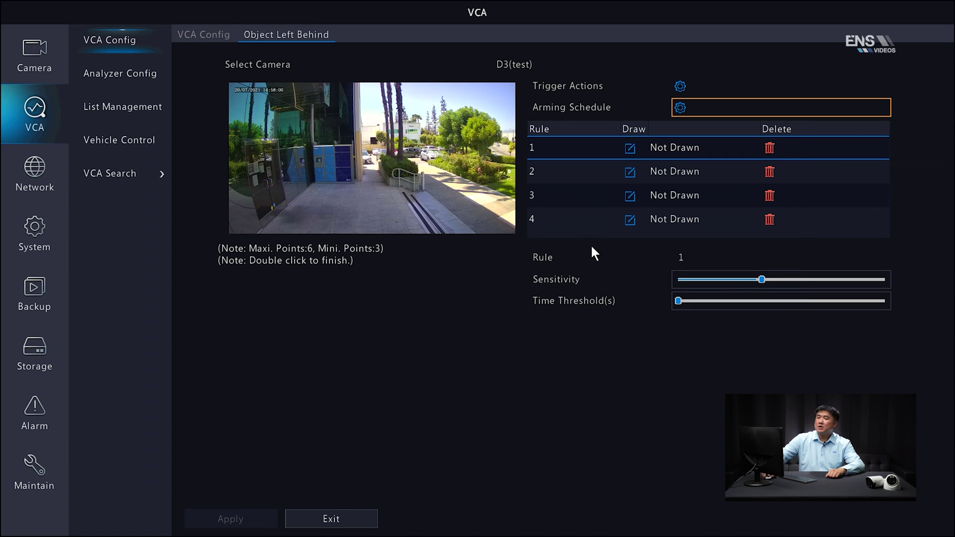
- Draw rule 1's four-corner Object Left Behind area on the pavement
{"action": "left_click", "coordinate": [630, 148]}
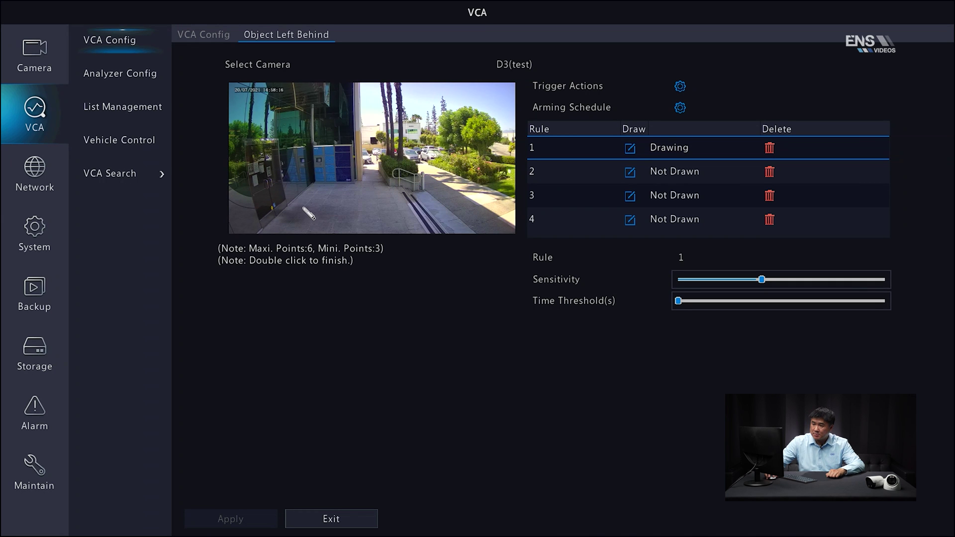
{"action": "left_click", "coordinate": [287, 206]}
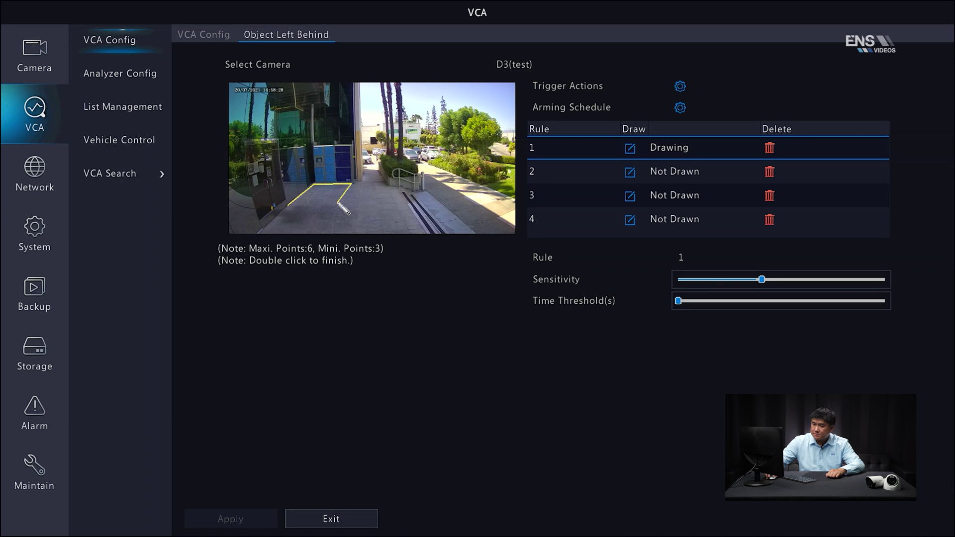
{"action": "left_click", "coordinate": [331, 205]}
{"action": "double_click", "coordinate": [288, 206]}
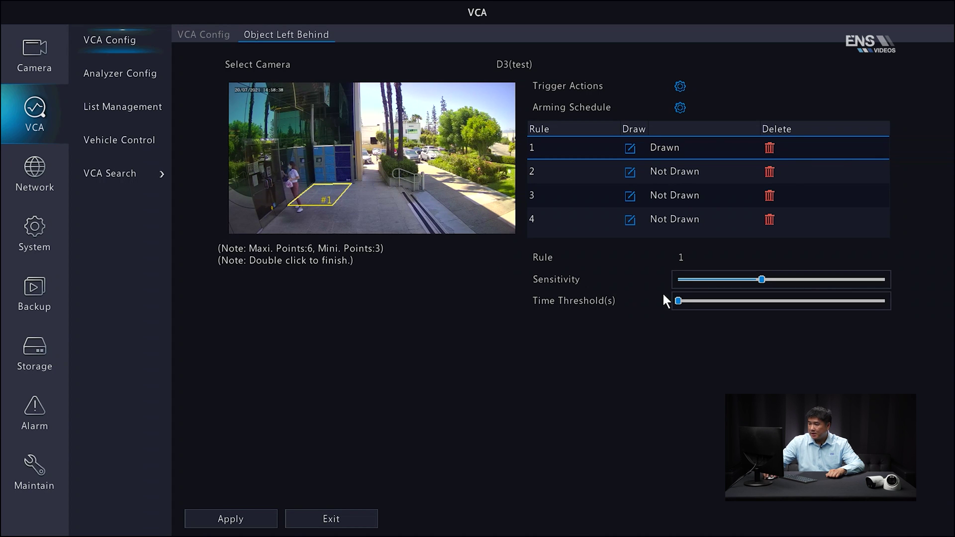
- Raise rule 1's sensitivity from 41 to 97 and apply the Object Left Behind settings
{"action": "mouse_move", "coordinate": [759, 280]}
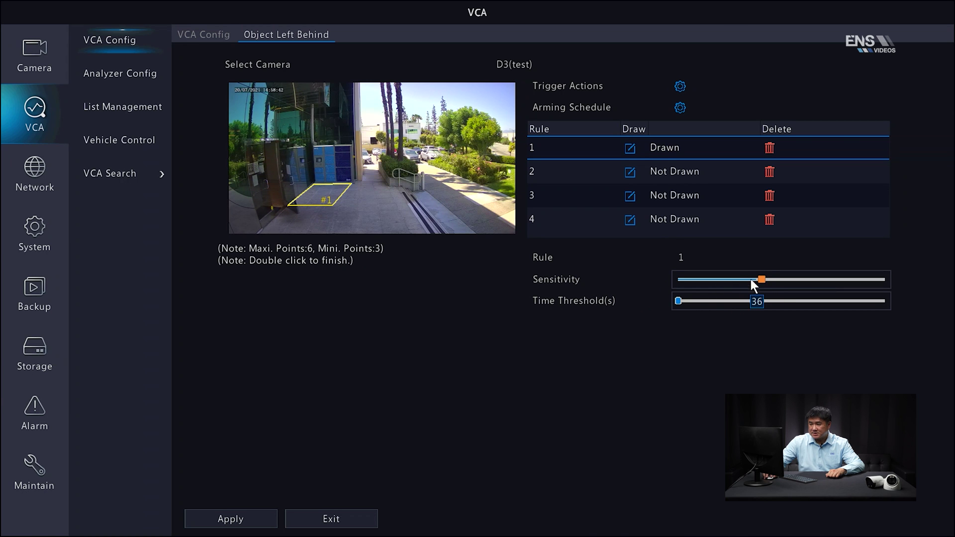
{"action": "left_click_drag", "start_coordinate": [760, 279], "coordinate": [879, 282]}
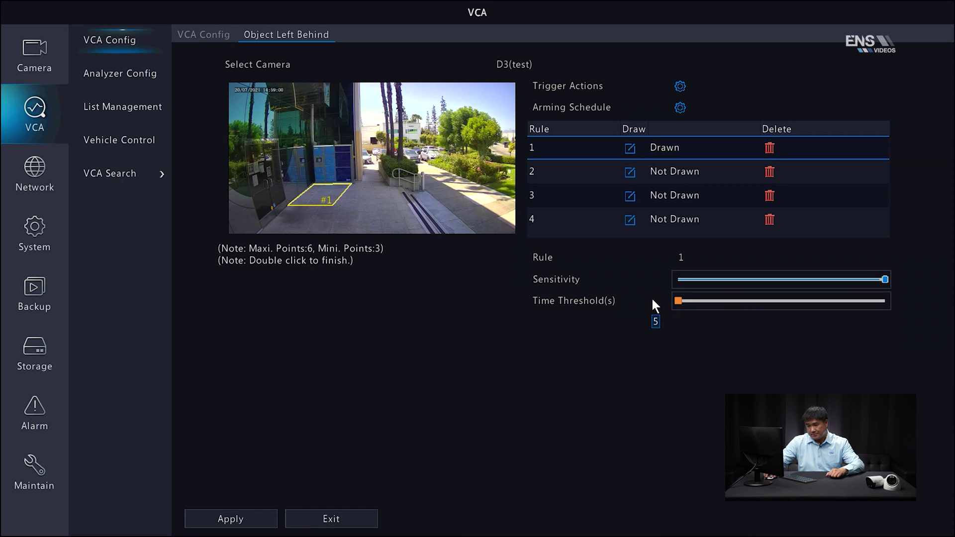
{"action": "left_click", "coordinate": [222, 518]}
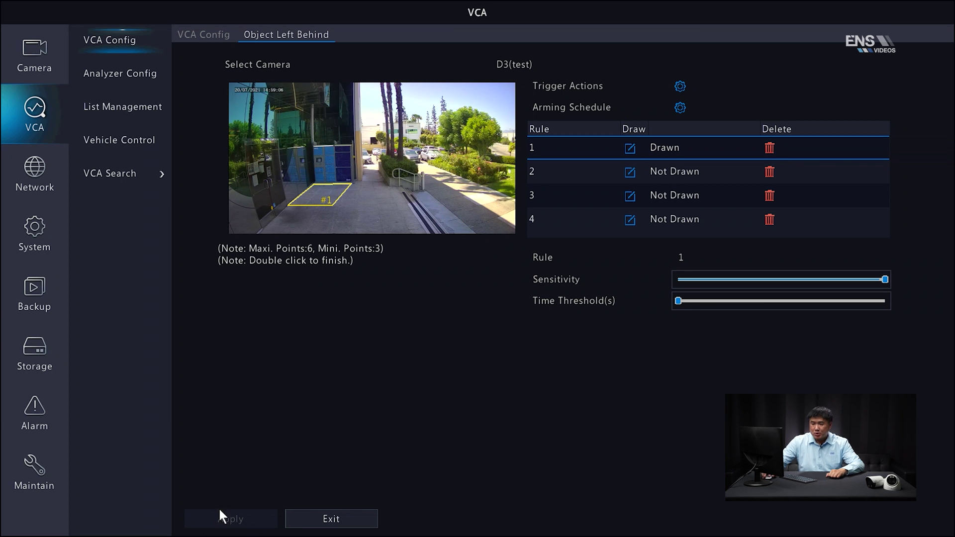
{"action": "left_click", "coordinate": [45, 357]}
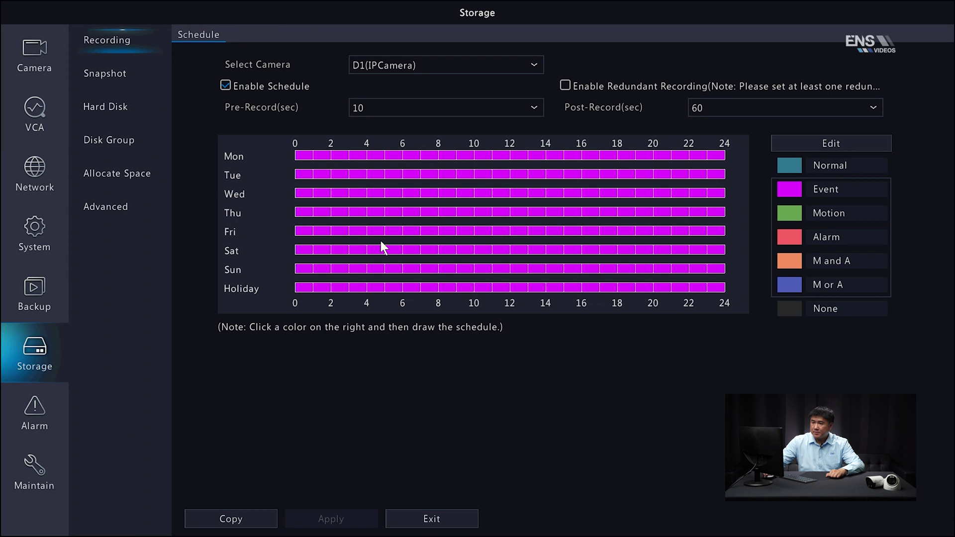
- Select camera D3(test) and turn on its recording schedule
{"action": "left_click", "coordinate": [531, 64]}
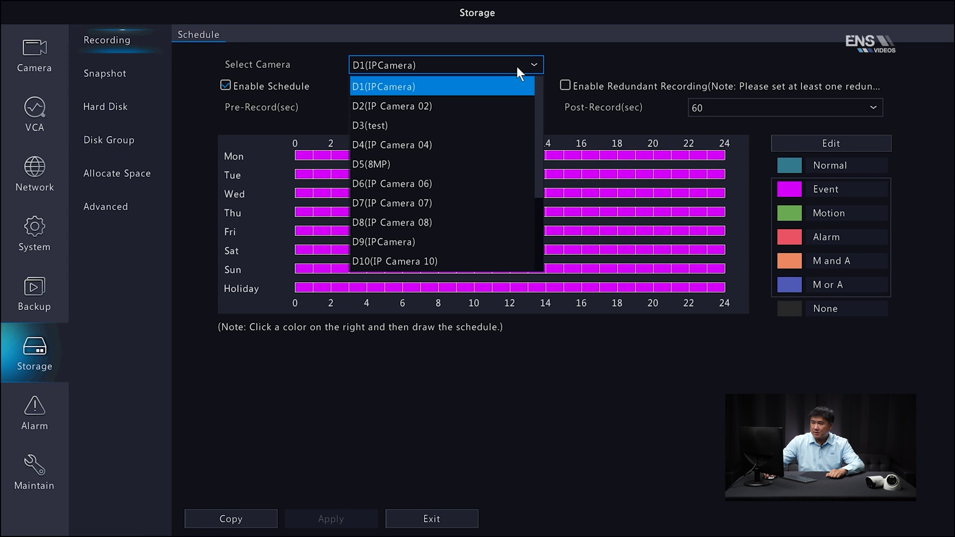
{"action": "left_click", "coordinate": [470, 123]}
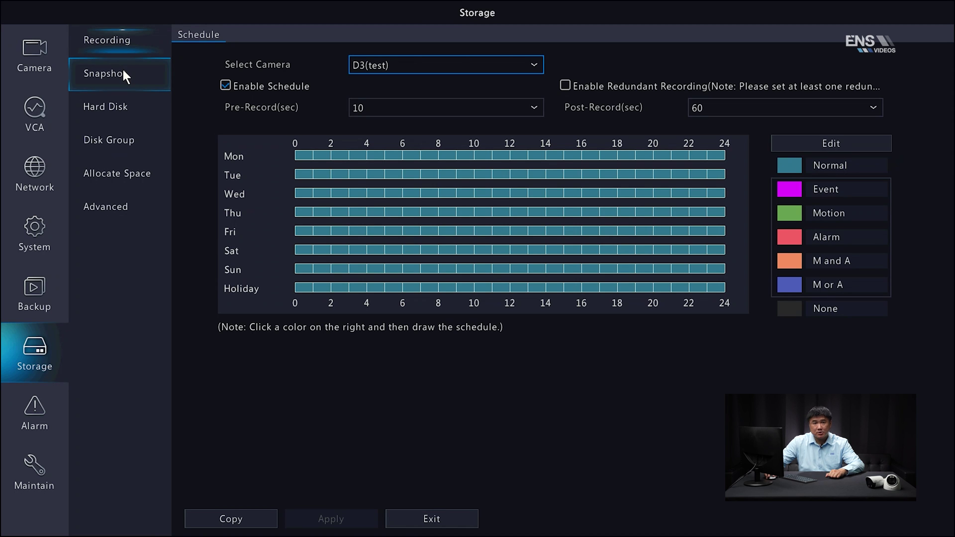
{"action": "left_click", "coordinate": [225, 87]}
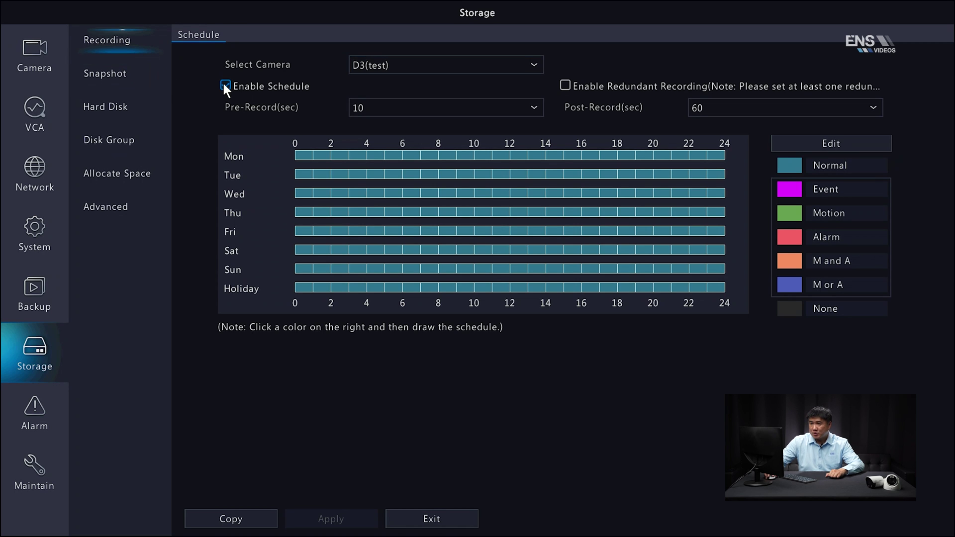
{"action": "left_click", "coordinate": [225, 87]}
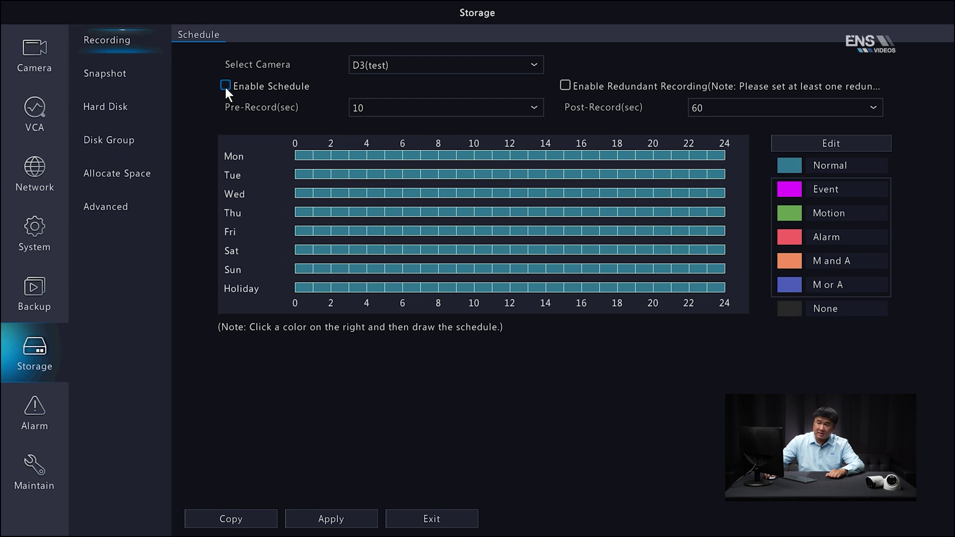
- Set D3 to Event recording 00:00–24:00 on every day, including holidays, and apply it
{"action": "left_click", "coordinate": [842, 144]}
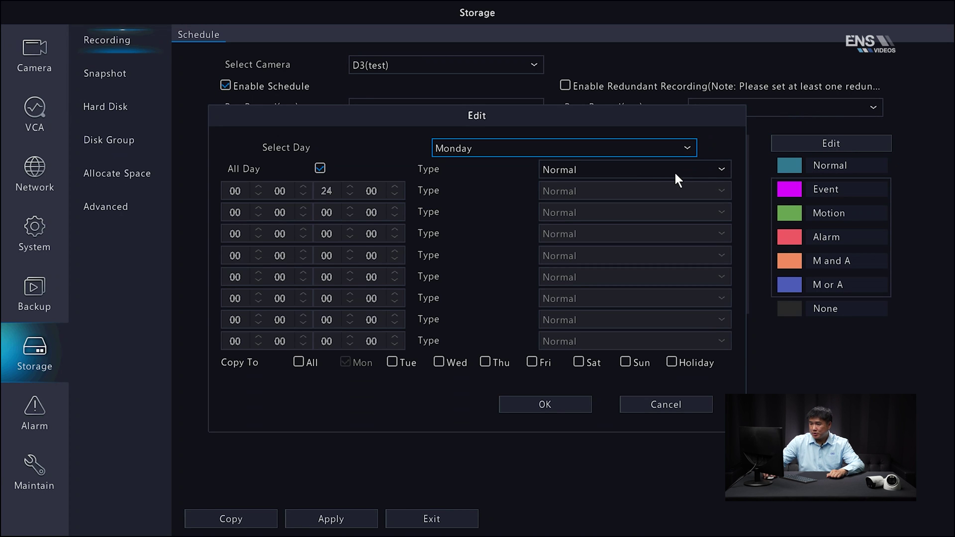
{"action": "left_click", "coordinate": [662, 167]}
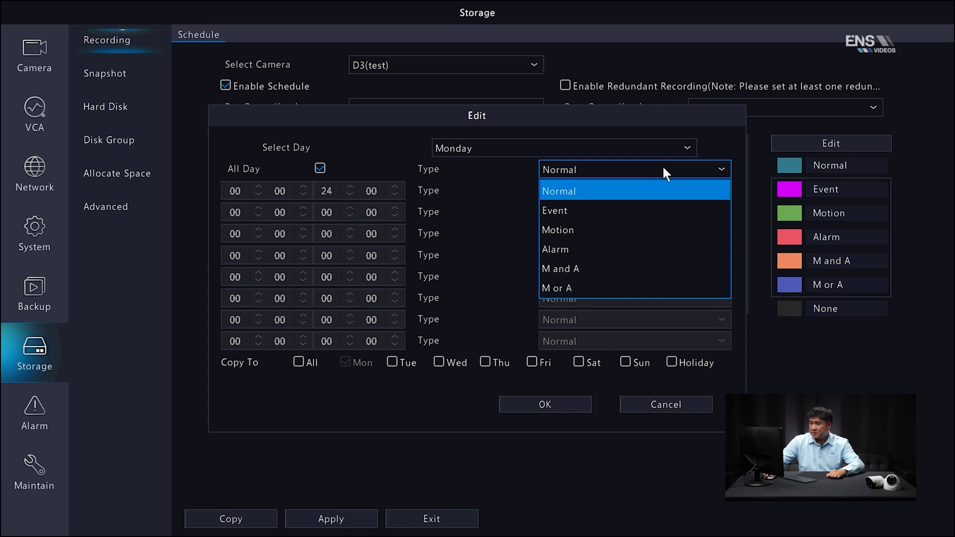
{"action": "left_click", "coordinate": [562, 209]}
{"action": "left_click", "coordinate": [299, 362]}
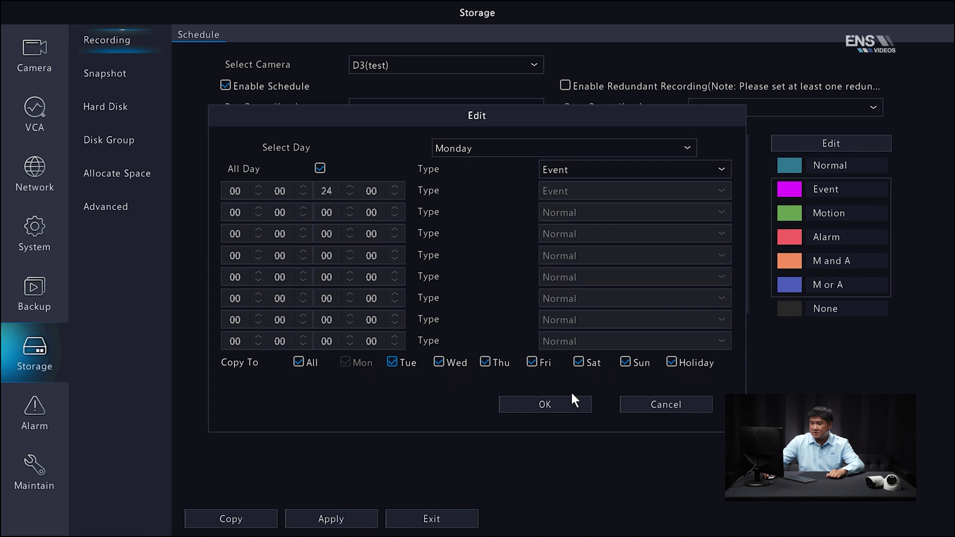
{"action": "left_click", "coordinate": [554, 407]}
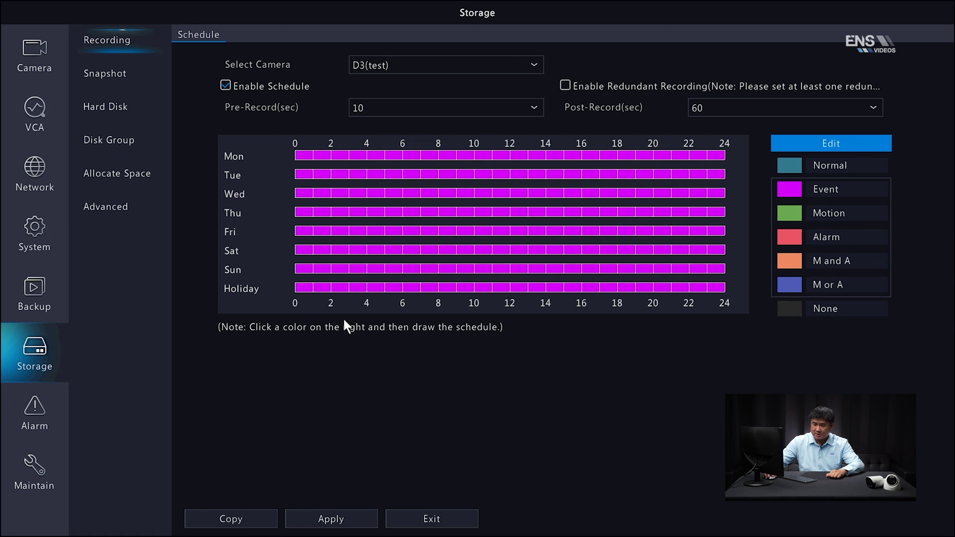
{"action": "left_click", "coordinate": [312, 519]}
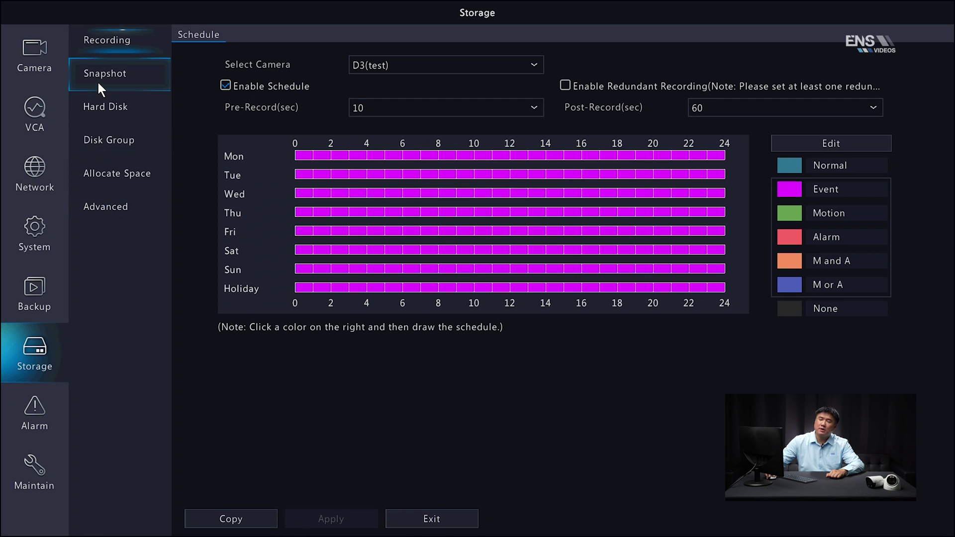
{"action": "left_click", "coordinate": [98, 82]}
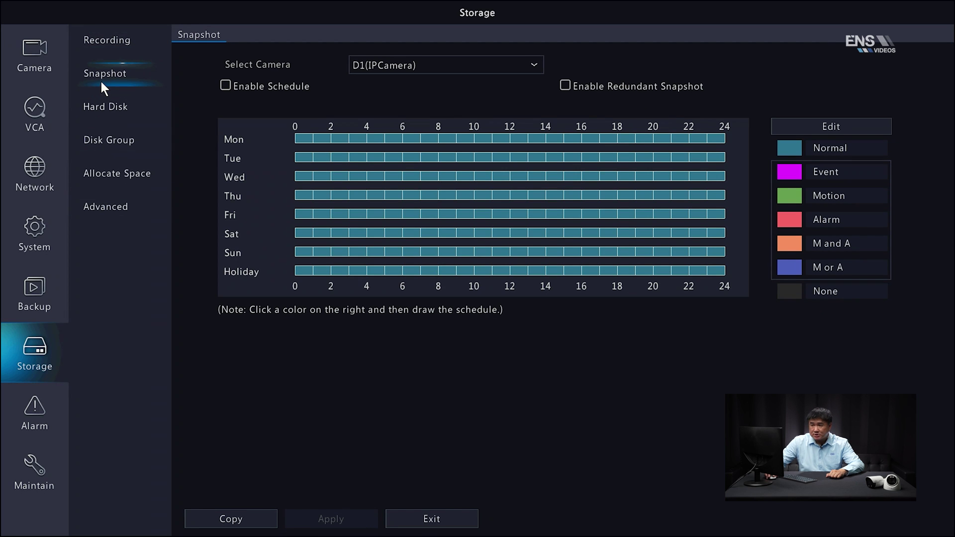
- Select camera D3(test) and enable its snapshot schedule
{"action": "left_click", "coordinate": [535, 66]}
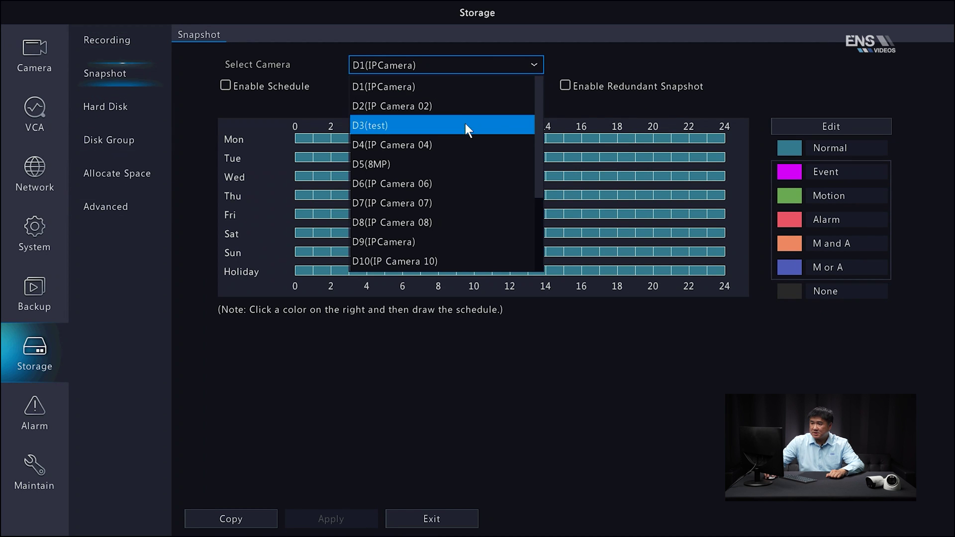
{"action": "left_click", "coordinate": [465, 124]}
{"action": "left_click", "coordinate": [224, 86]}
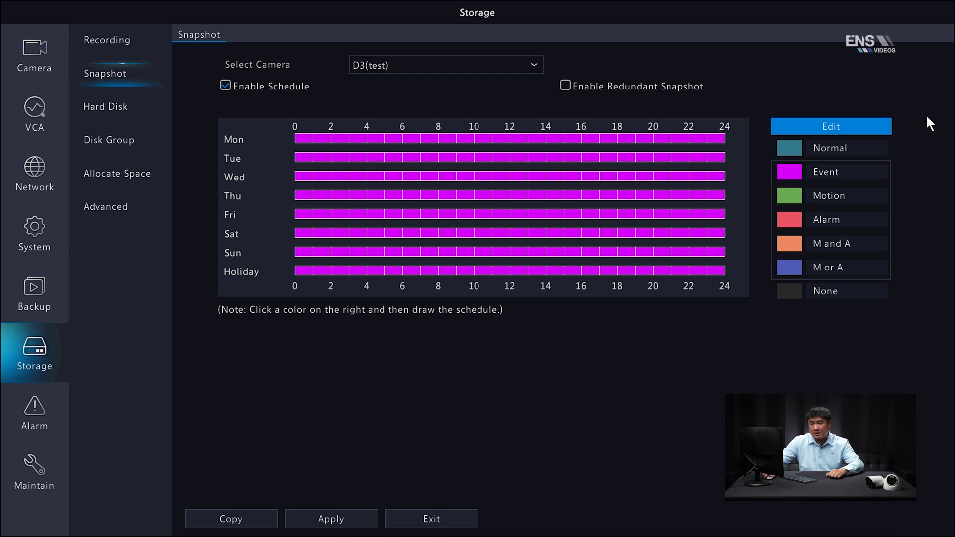
- Set all-day Event snapshots for every day, apply, and return to D3's full live view
{"action": "left_click", "coordinate": [837, 129]}
{"action": "left_click", "coordinate": [623, 170]}
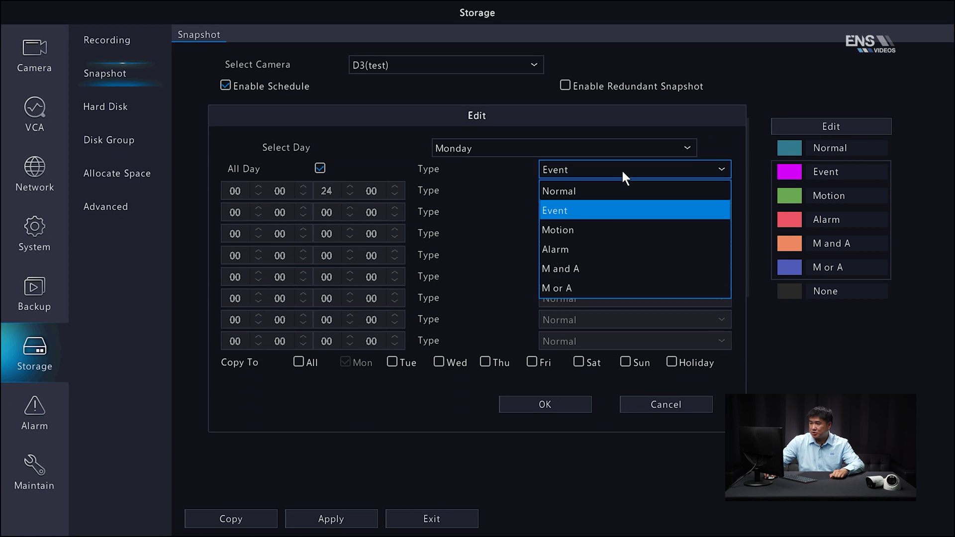
{"action": "left_click", "coordinate": [605, 209]}
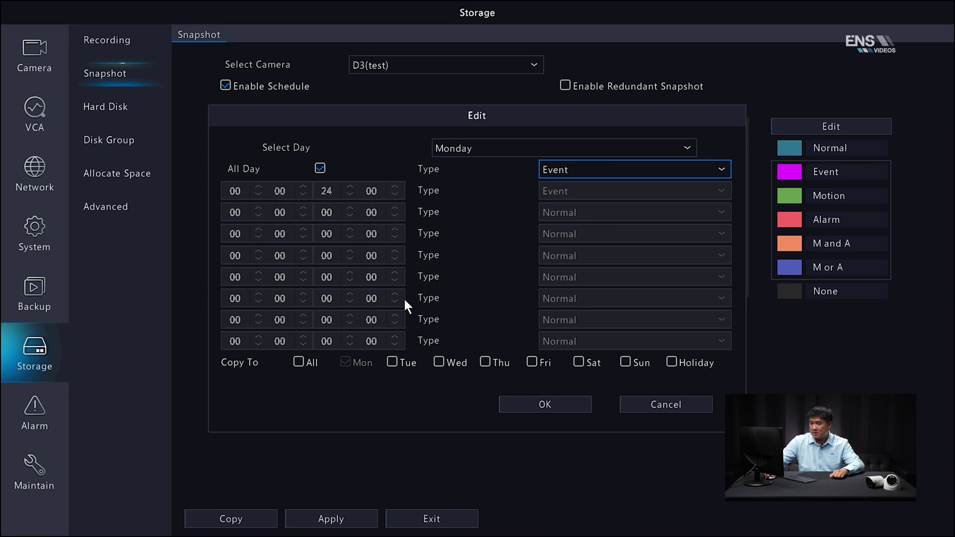
{"action": "left_click", "coordinate": [298, 362]}
{"action": "left_click", "coordinate": [551, 405]}
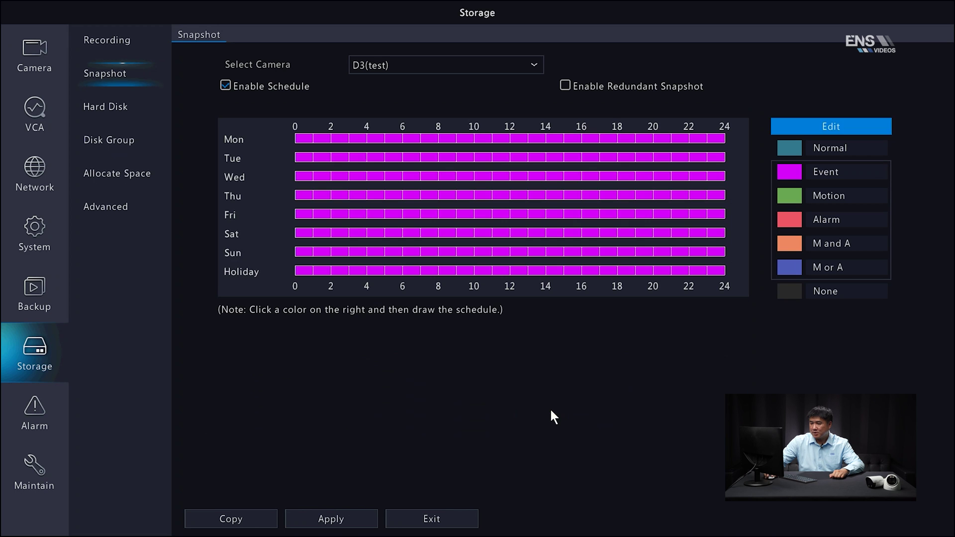
{"action": "left_click", "coordinate": [343, 514]}
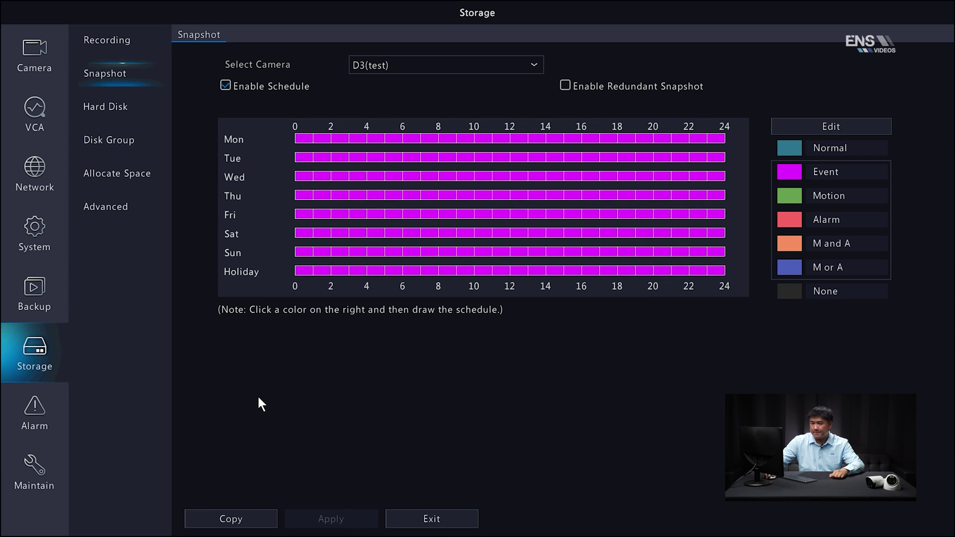
{"action": "right_click", "coordinate": [250, 384]}
{"action": "double_click", "coordinate": [589, 62]}
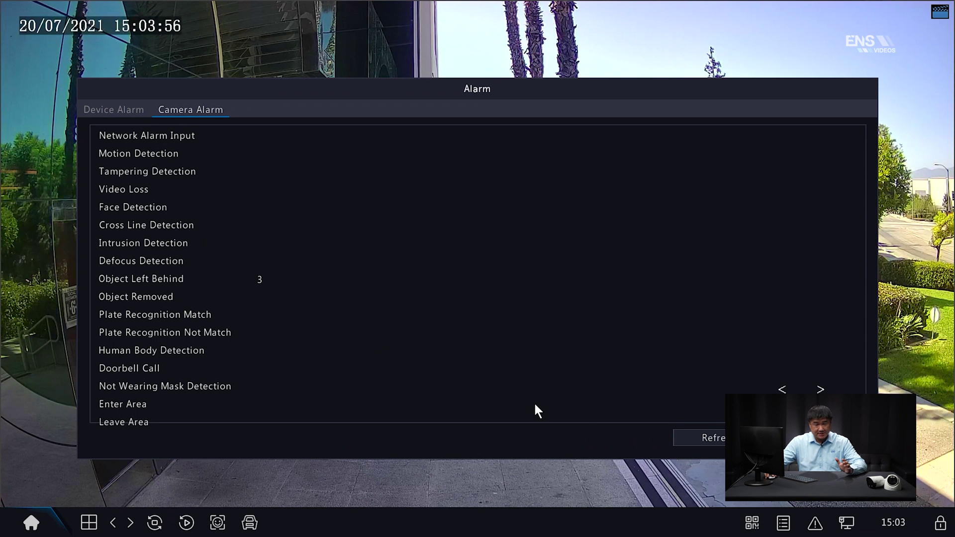
- Close D3's alarm list, return to the multi-camera grid, and go to Playback
{"action": "key", "text": "Escape"}
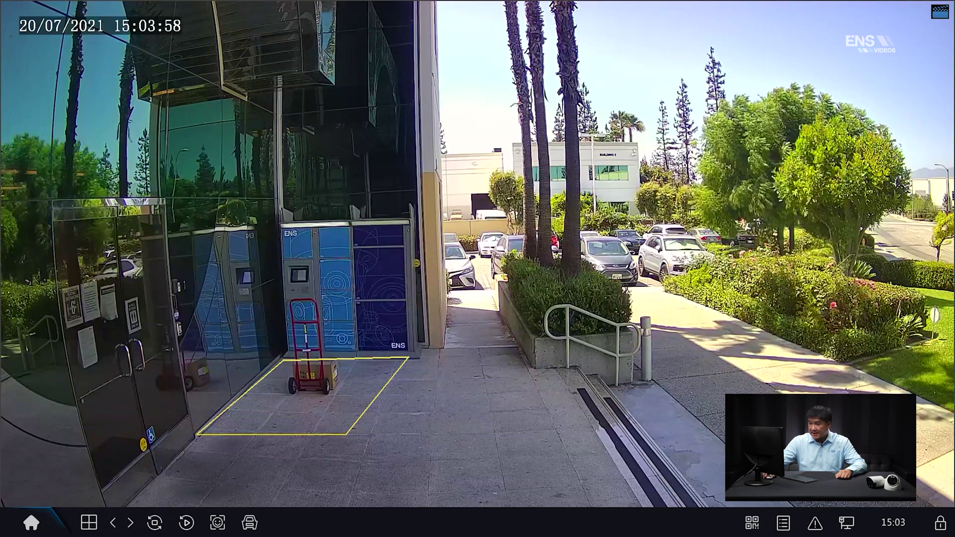
{"action": "double_click", "coordinate": [68, 490]}
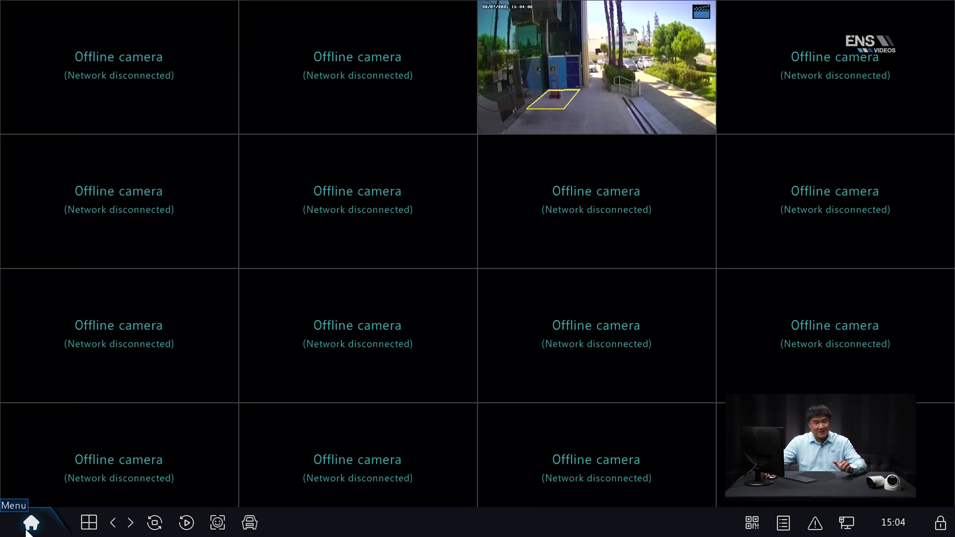
{"action": "left_click", "coordinate": [31, 531]}
{"action": "left_click", "coordinate": [50, 430]}
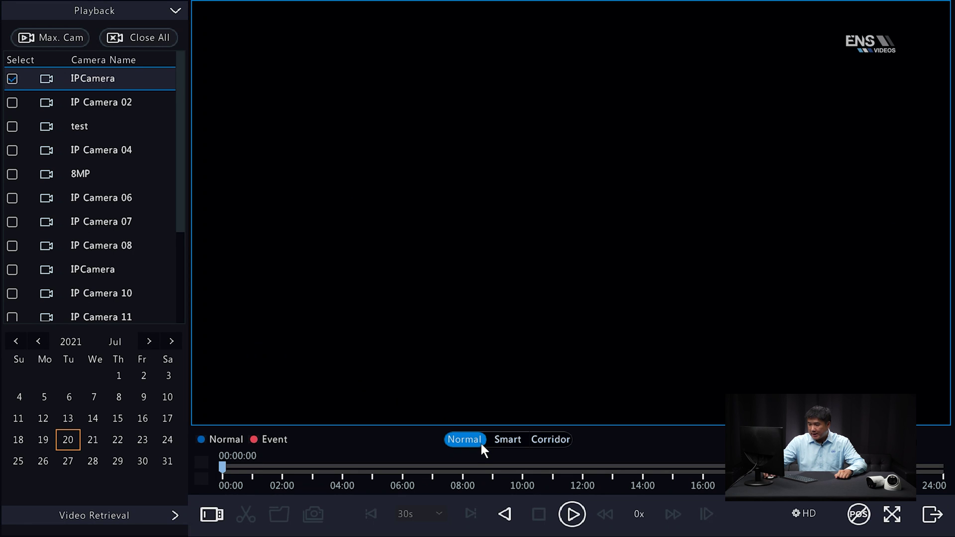
- Run a Smart video retrieval on camera test for Object Left Behind events, listing 24 results
{"action": "left_click", "coordinate": [512, 440]}
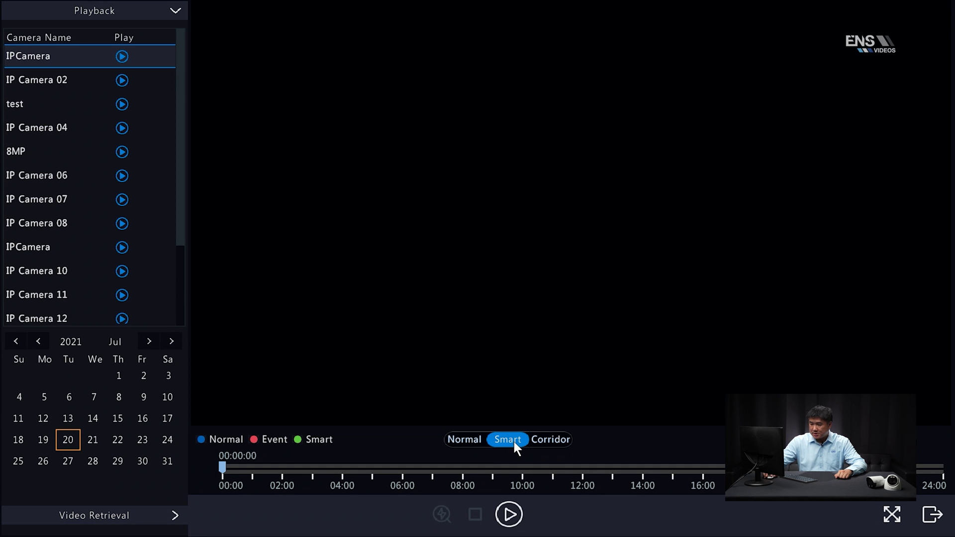
{"action": "left_click", "coordinate": [13, 104]}
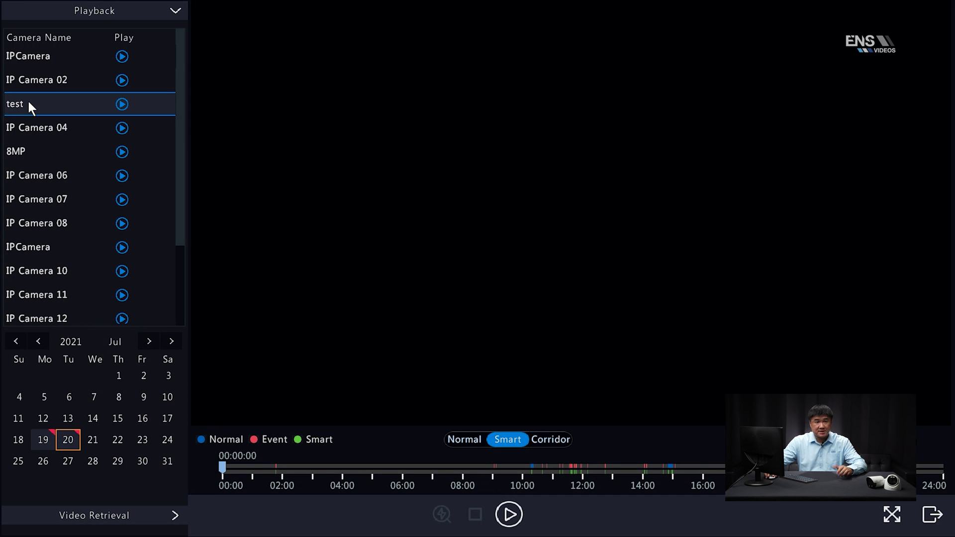
{"action": "left_click", "coordinate": [121, 514]}
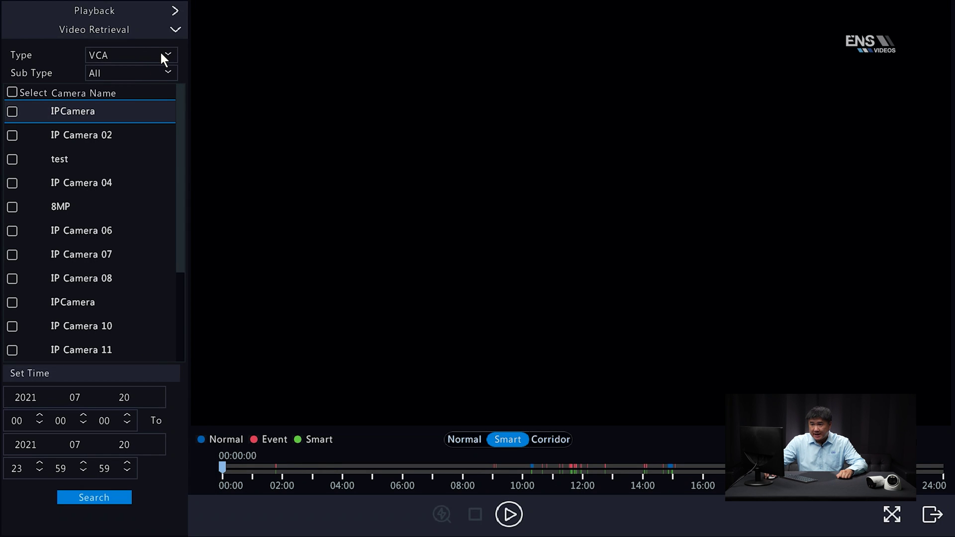
{"action": "left_click", "coordinate": [11, 157]}
{"action": "left_click", "coordinate": [145, 74]}
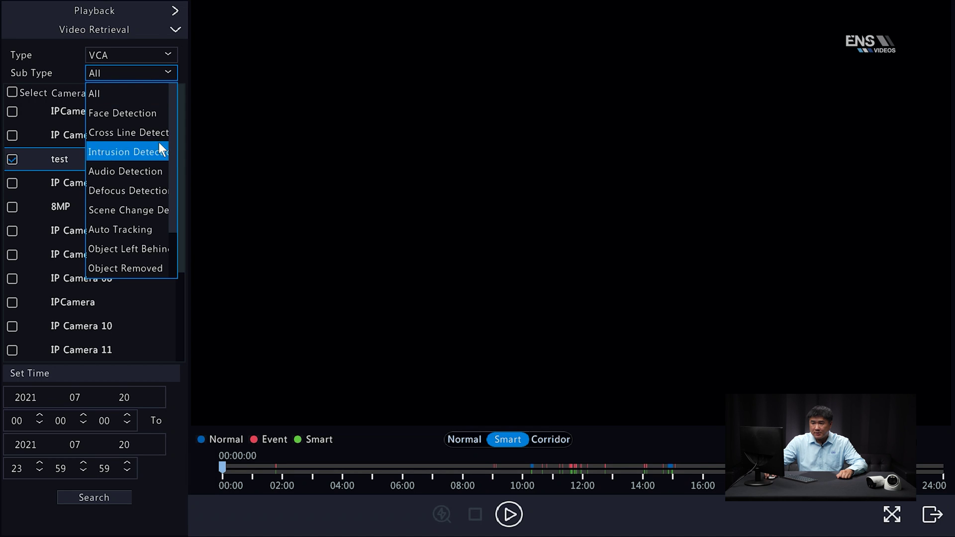
{"action": "left_click", "coordinate": [142, 250]}
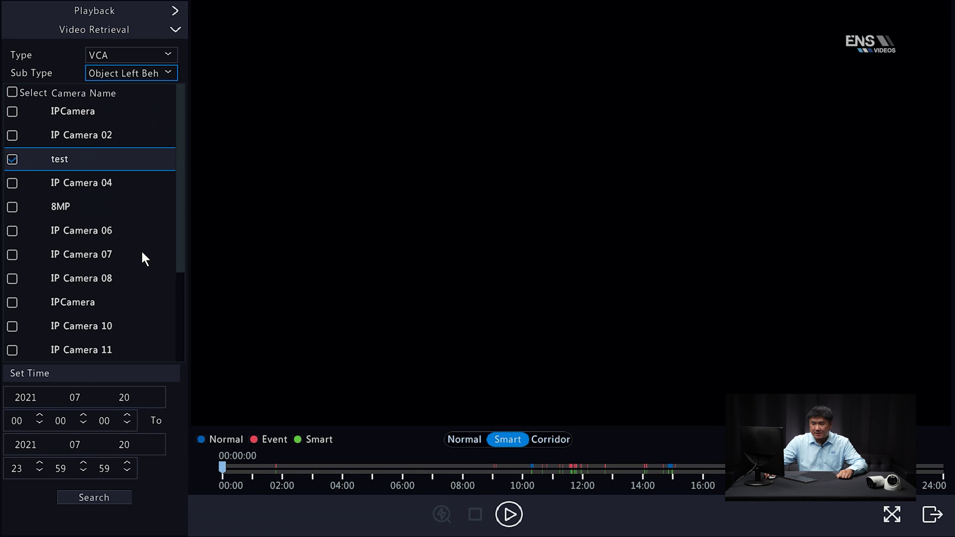
{"action": "left_click", "coordinate": [105, 499]}
{"action": "left_click_drag", "start_coordinate": [174, 245], "coordinate": [170, 396]}
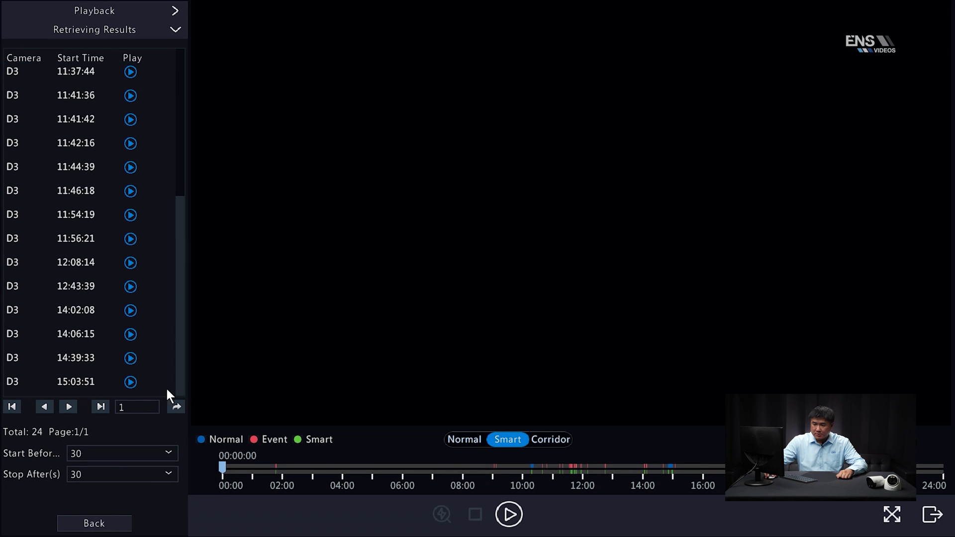
- Play the 15:03:51 Object Left Behind event clip from the results
{"action": "double_click", "coordinate": [88, 383]}
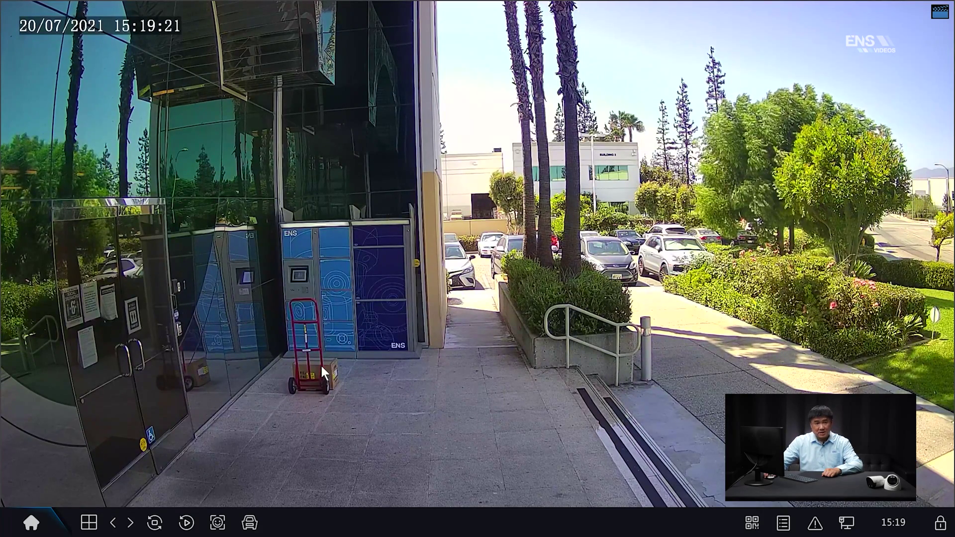
- Enable Intelligent Mark in System Basic settings and apply it, then go to VCA Config
{"action": "left_click", "coordinate": [31, 522]}
{"action": "left_click", "coordinate": [51, 416]}
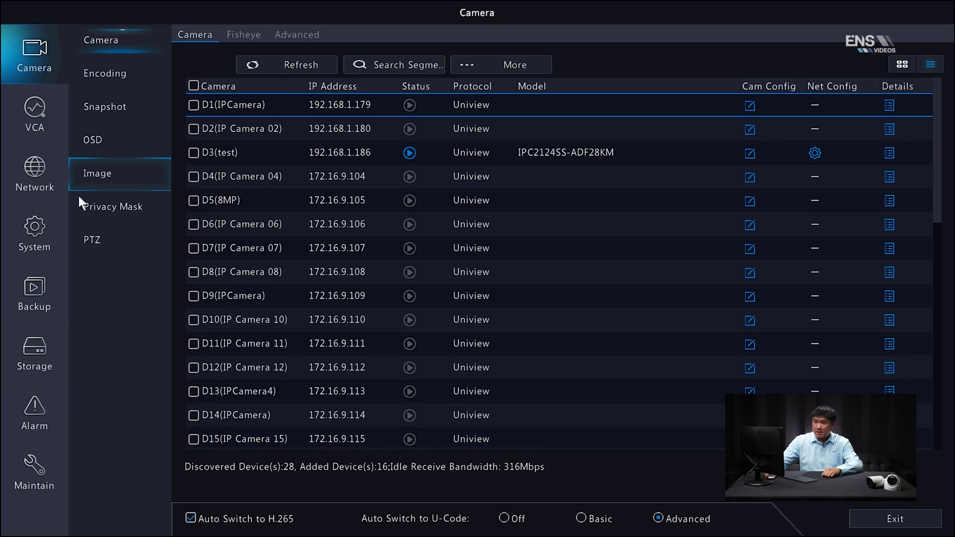
{"action": "left_click", "coordinate": [34, 238]}
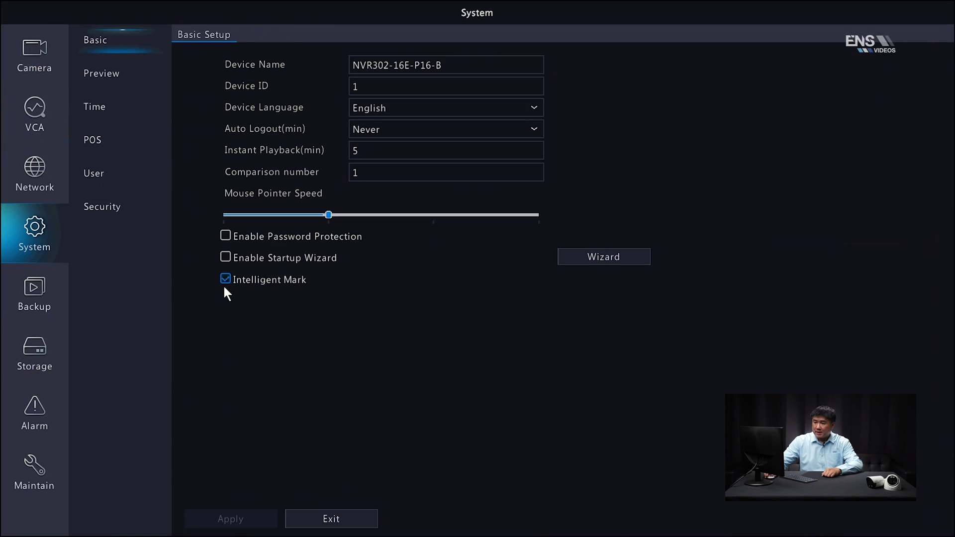
{"action": "left_click", "coordinate": [226, 280]}
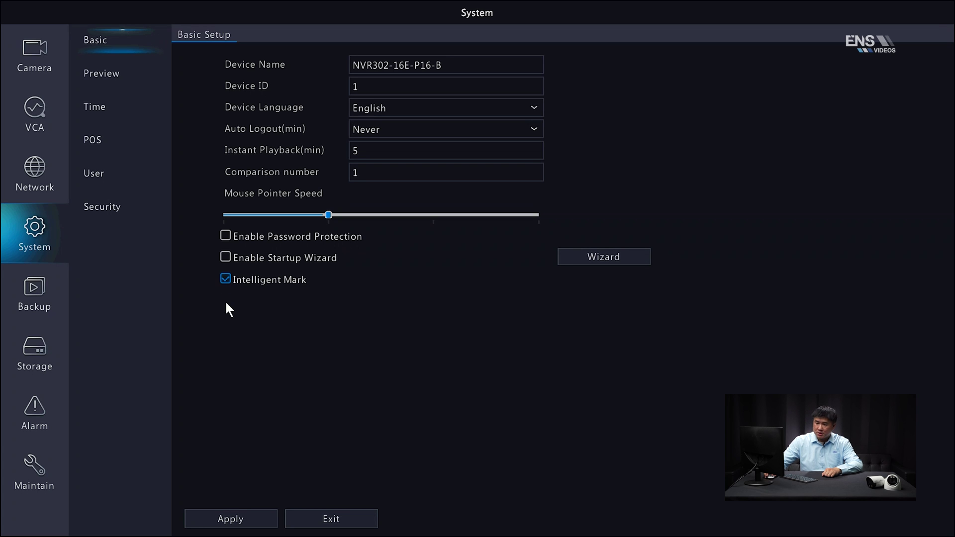
{"action": "left_click", "coordinate": [230, 519]}
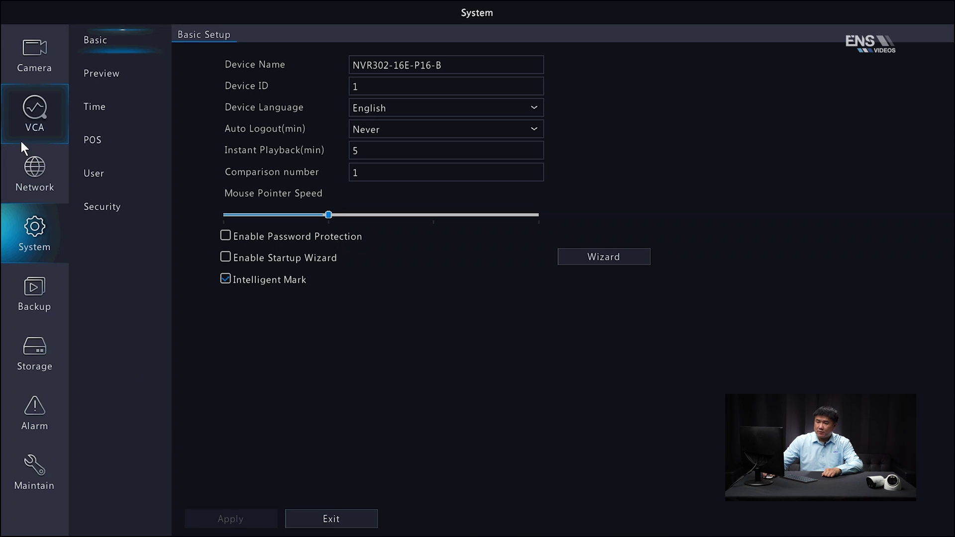
{"action": "left_click", "coordinate": [31, 104]}
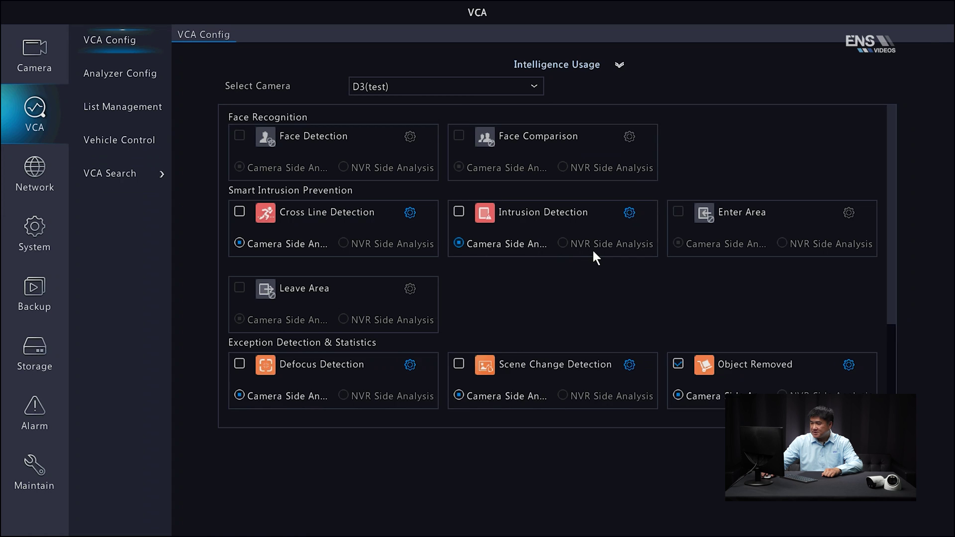
- Make D3's Object Removed alarm trigger recording on camera D3
{"action": "scroll", "coordinate": [594, 247], "scroll_direction": "down", "scroll_amount": 1}
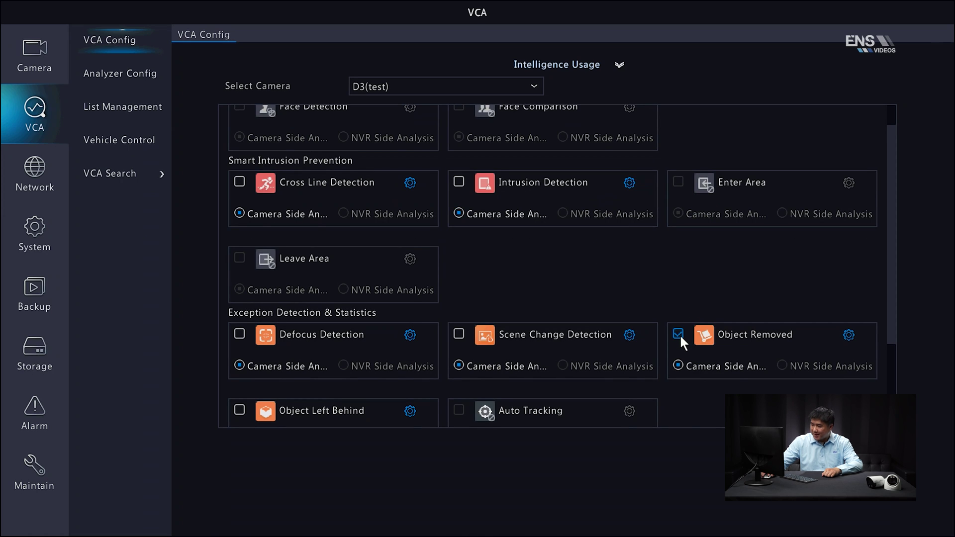
{"action": "left_click", "coordinate": [849, 336]}
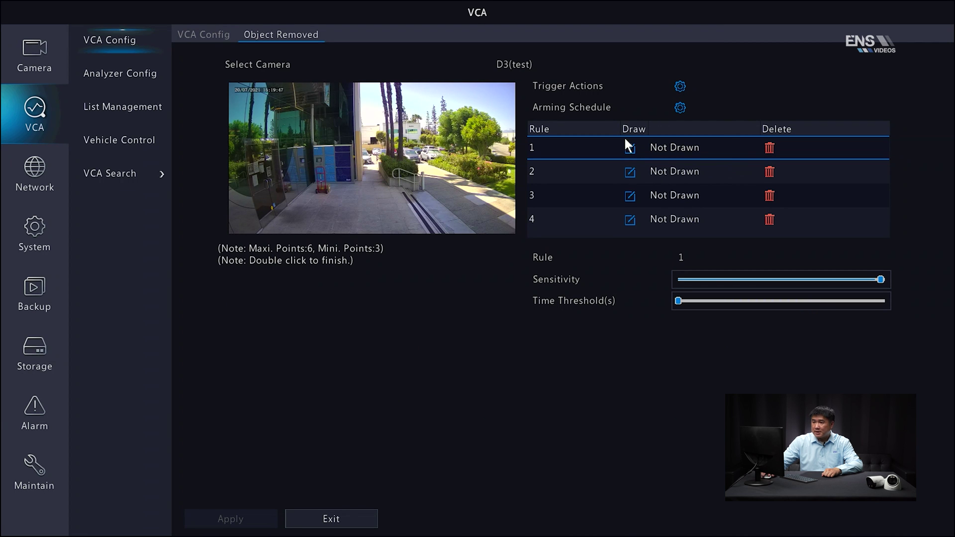
{"action": "left_click", "coordinate": [679, 85]}
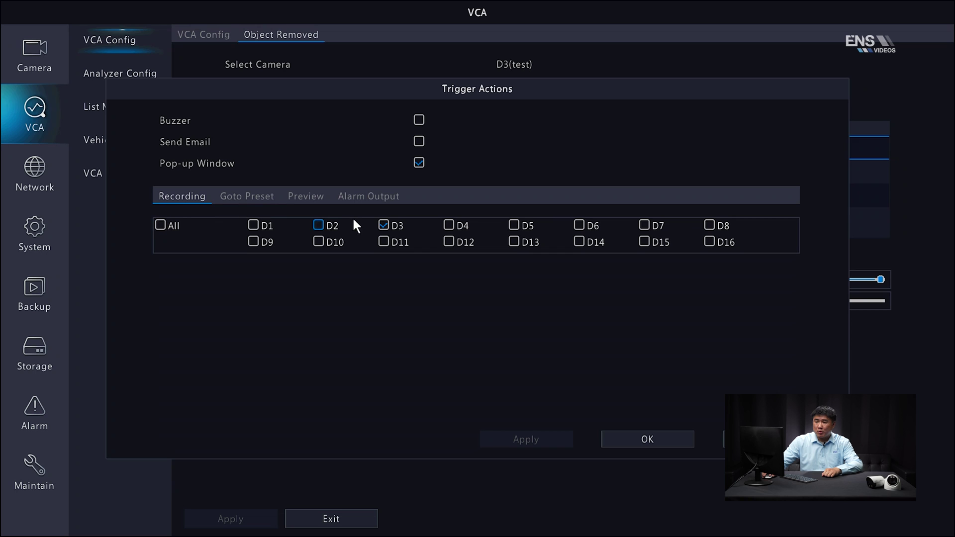
{"action": "left_click", "coordinate": [383, 225]}
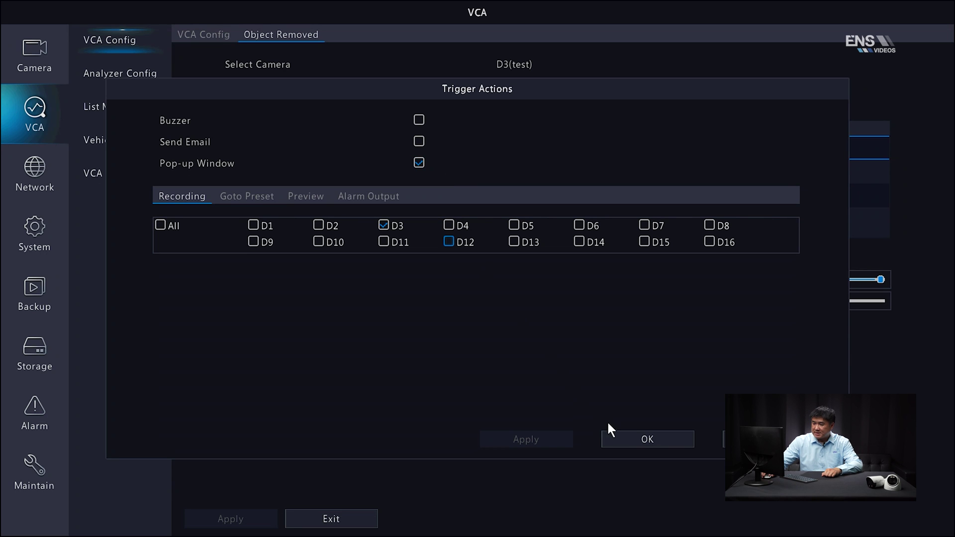
{"action": "left_click", "coordinate": [630, 445]}
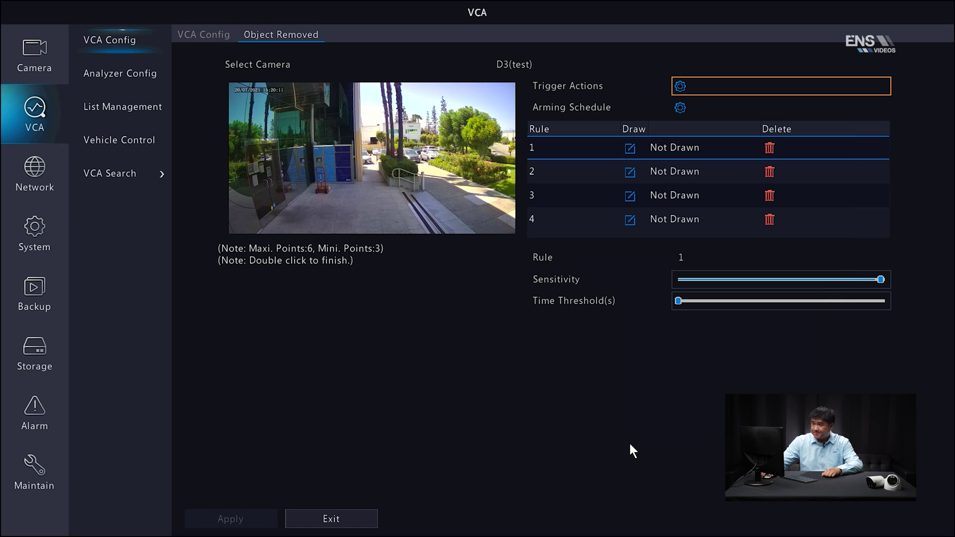
- Copy the Object Removed arming schedule to all days and apply it
{"action": "left_click", "coordinate": [678, 107]}
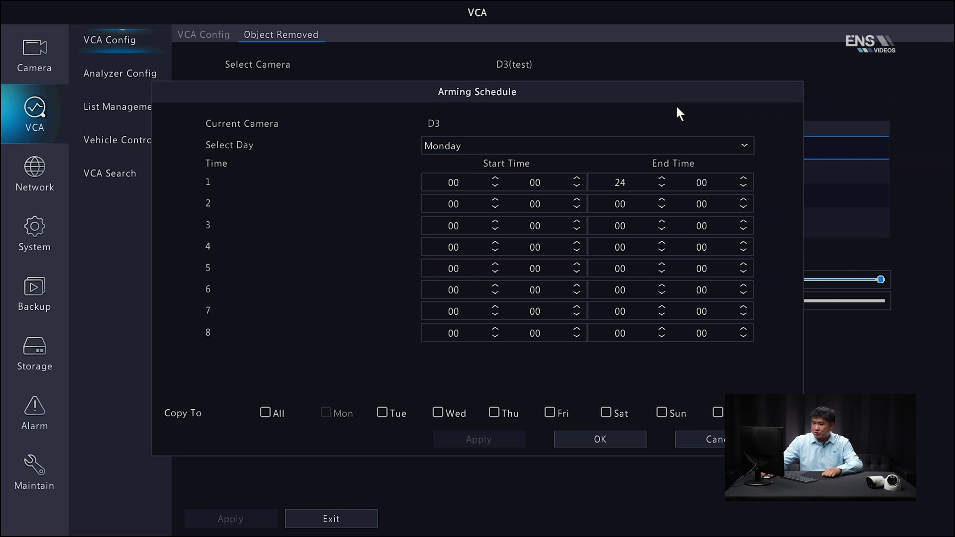
{"action": "left_click", "coordinate": [266, 412]}
{"action": "left_click", "coordinate": [488, 438]}
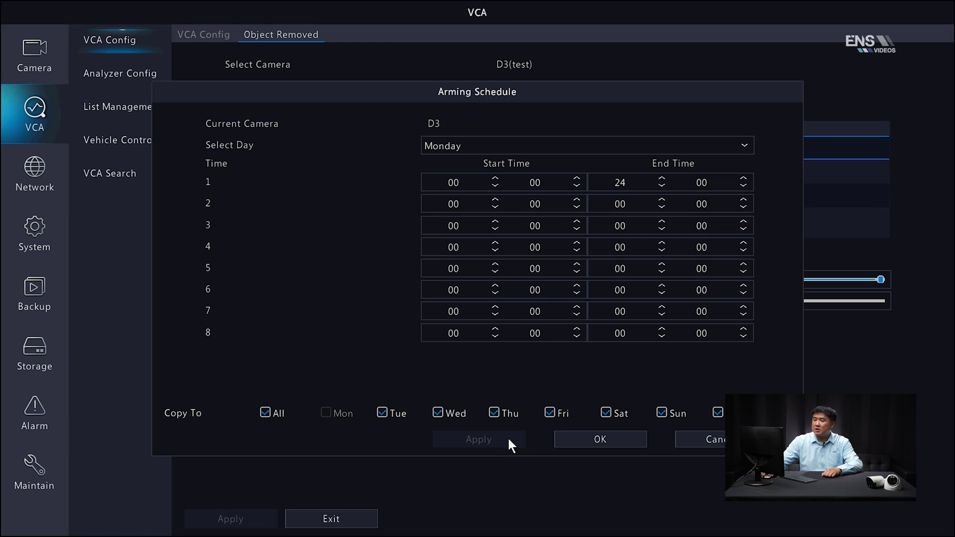
{"action": "left_click", "coordinate": [604, 438]}
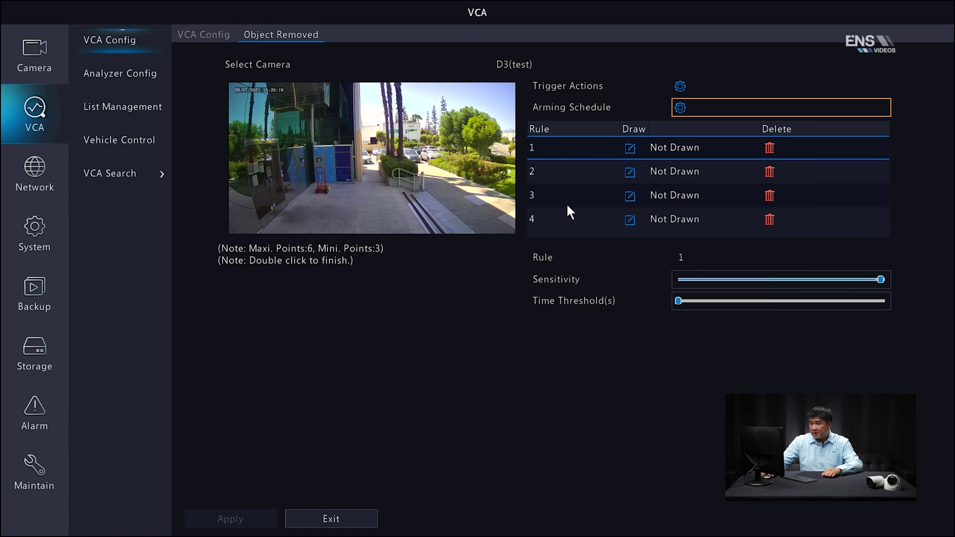
- Draw rule 1's four-point detection area around the small red object on the walkway
{"action": "left_click", "coordinate": [632, 147]}
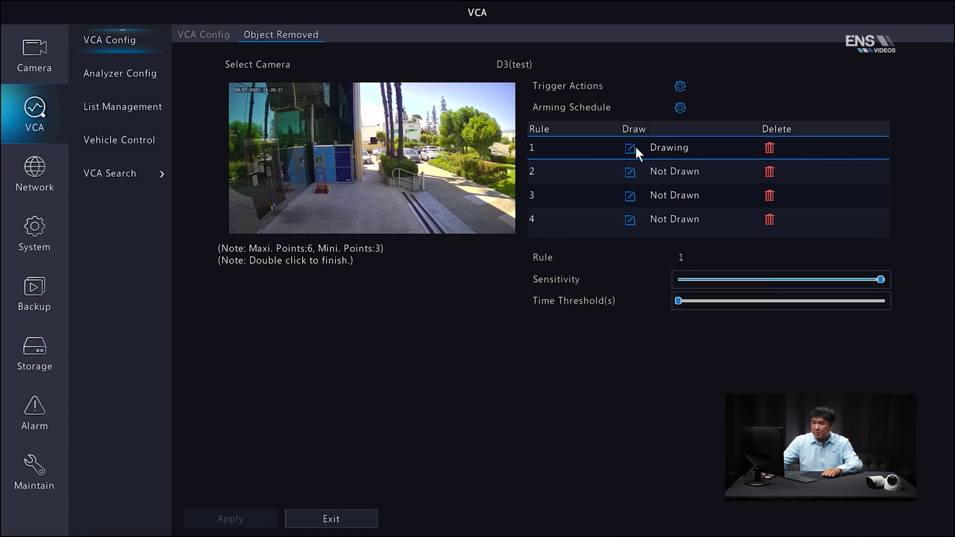
{"action": "left_click", "coordinate": [287, 205]}
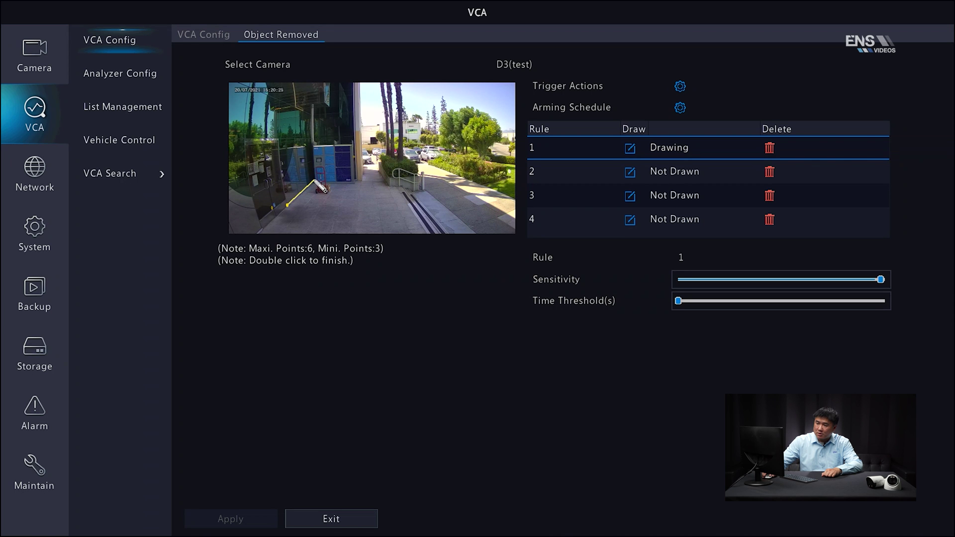
{"action": "left_click", "coordinate": [315, 181]}
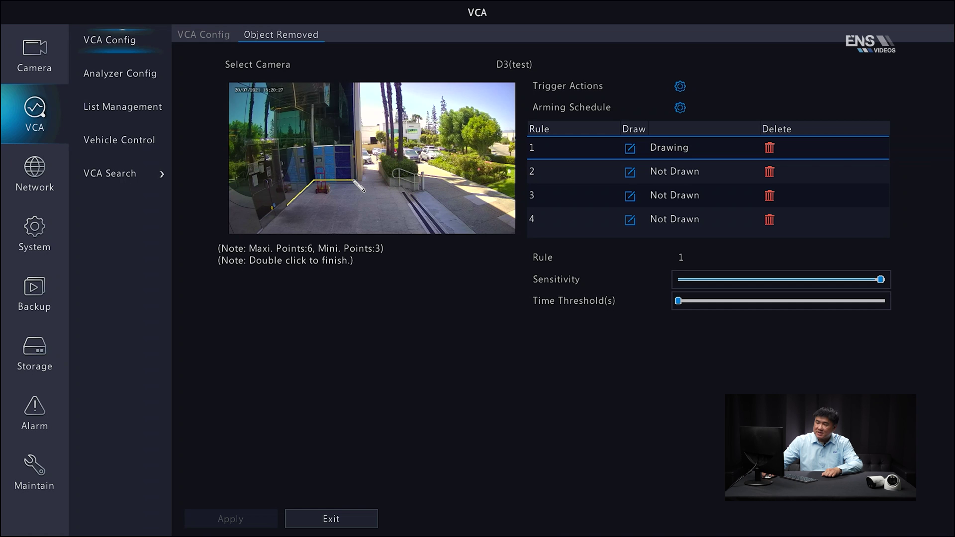
{"action": "left_click", "coordinate": [354, 180]}
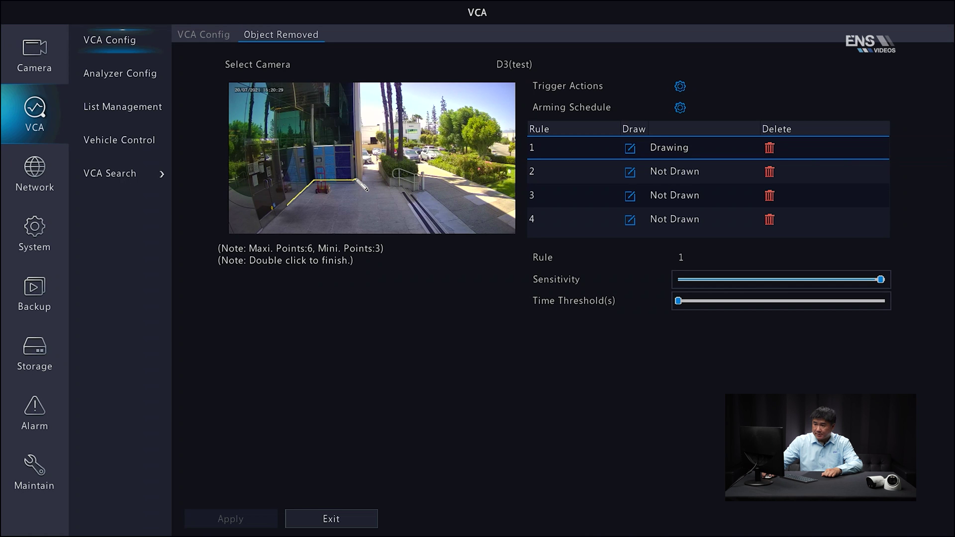
{"action": "left_click", "coordinate": [339, 207]}
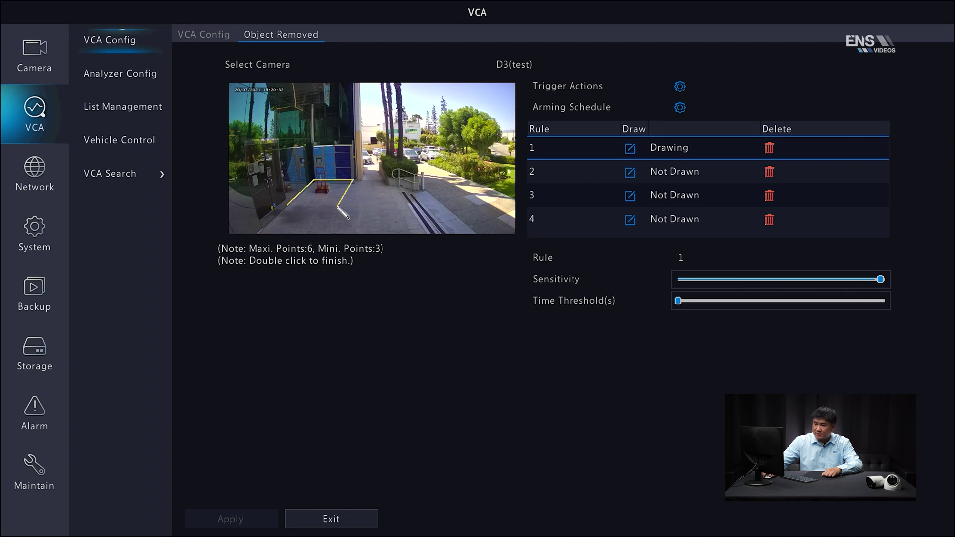
{"action": "double_click", "coordinate": [288, 207]}
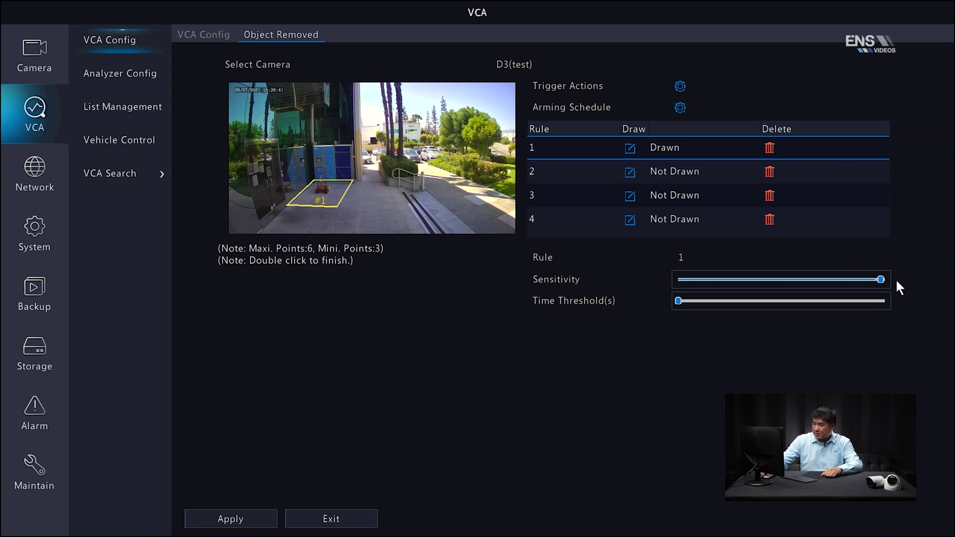
- Raise the Object Removed sensitivity to 100 and apply the settings
{"action": "mouse_move", "coordinate": [884, 279]}
{"action": "left_mouse_down"}
{"action": "mouse_move", "coordinate": [787, 279]}
{"action": "mouse_move", "coordinate": [898, 277]}
{"action": "left_mouse_up"}
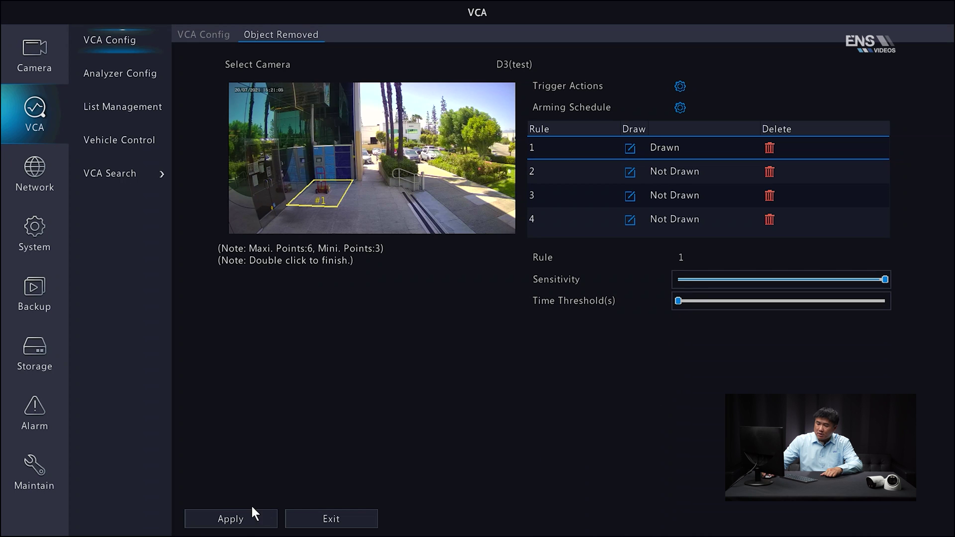
{"action": "left_click", "coordinate": [242, 519]}
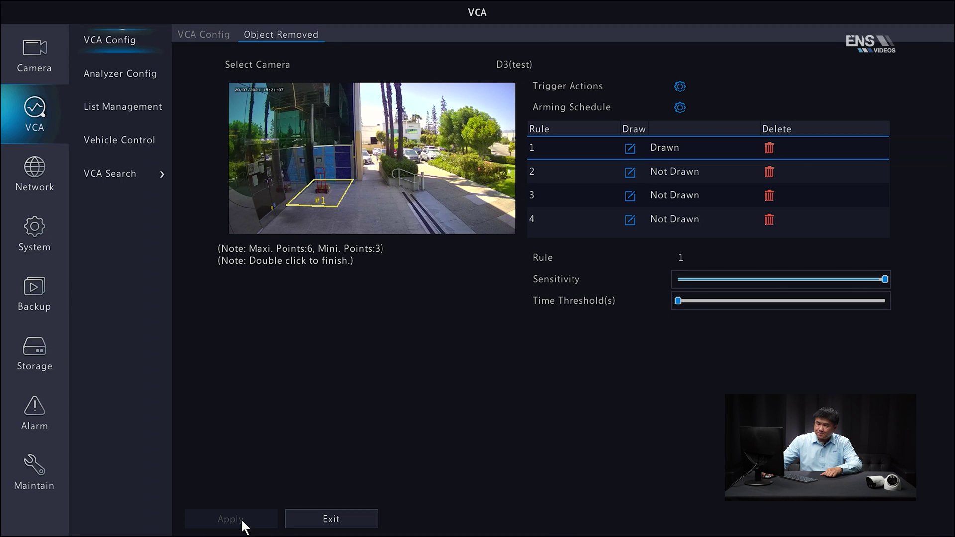
{"action": "left_click", "coordinate": [27, 346]}
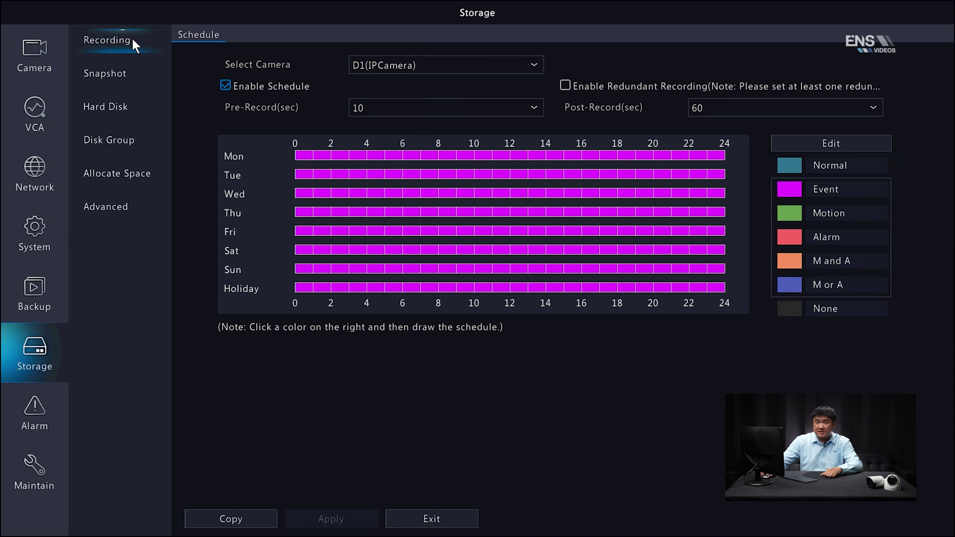
- Set D3(test)'s recording schedule to all-day Event, copied to every day and holiday, and apply
{"action": "left_click", "coordinate": [443, 64]}
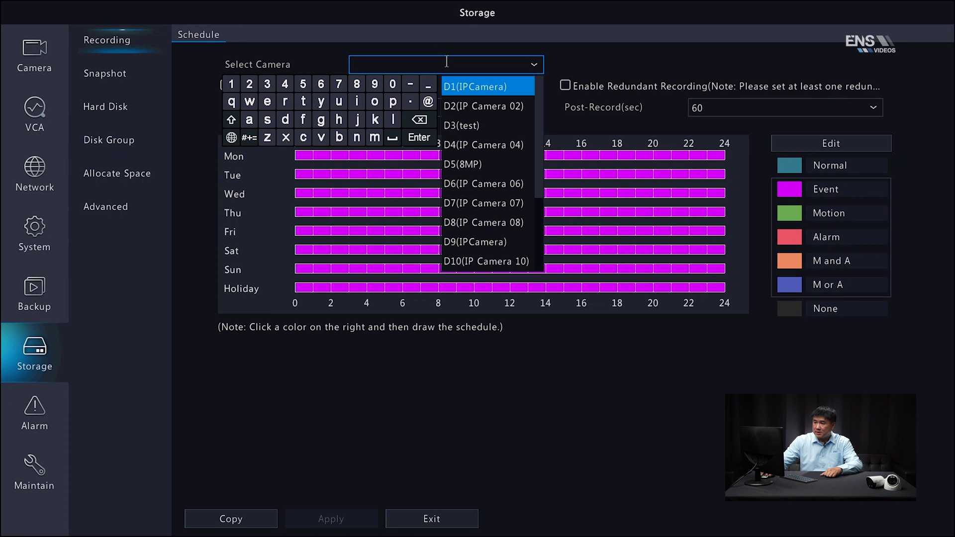
{"action": "left_click", "coordinate": [476, 128]}
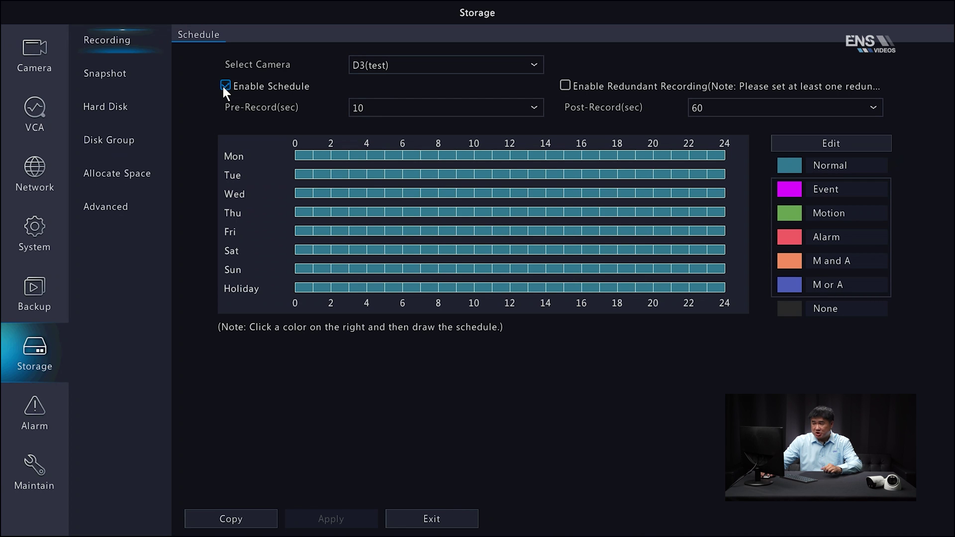
{"action": "left_click", "coordinate": [856, 142]}
{"action": "left_click", "coordinate": [644, 170]}
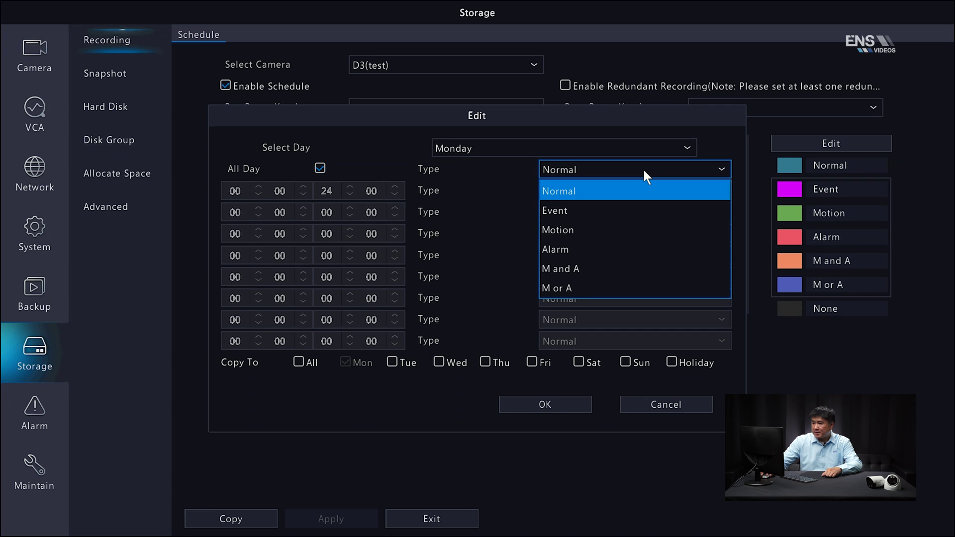
{"action": "left_click", "coordinate": [612, 207]}
{"action": "left_click", "coordinate": [298, 363]}
{"action": "left_click", "coordinate": [534, 399]}
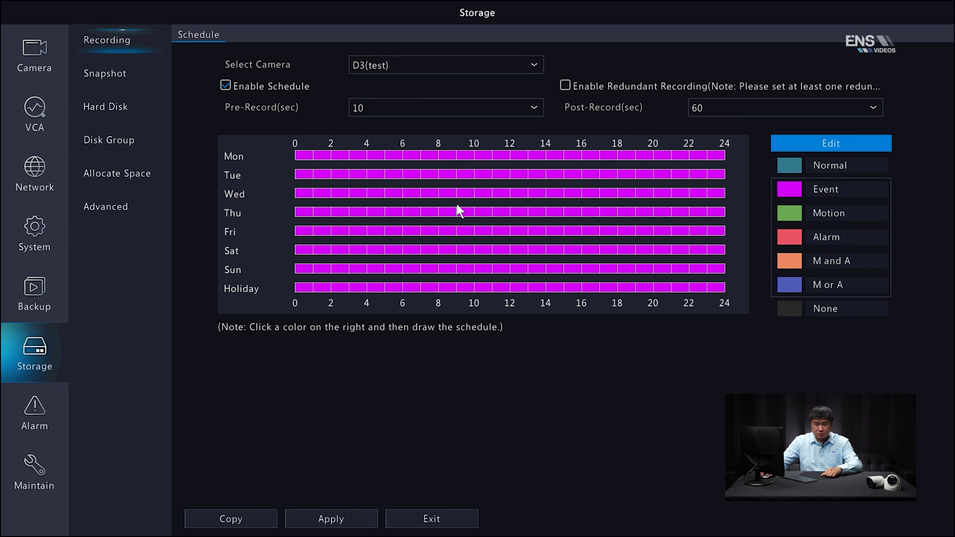
{"action": "left_click", "coordinate": [316, 519]}
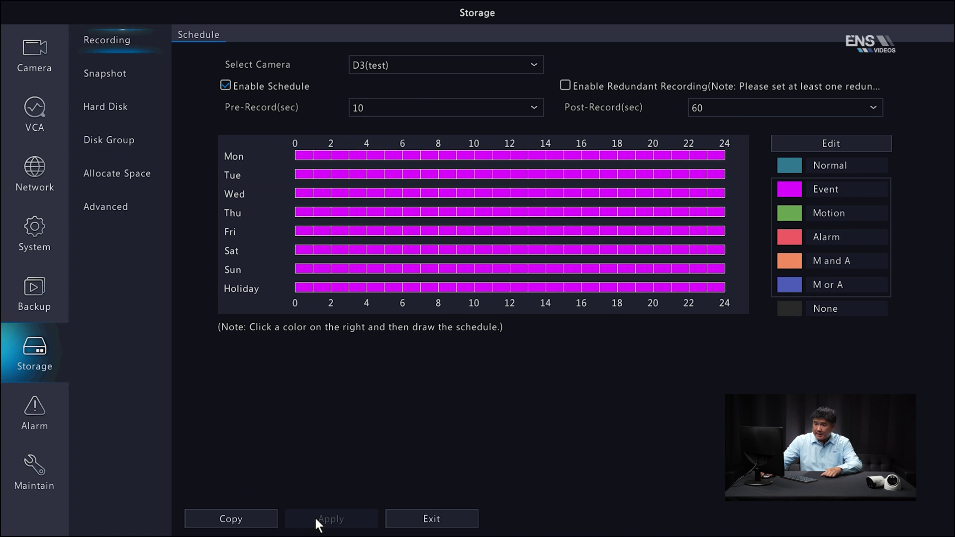
{"action": "left_click", "coordinate": [113, 81]}
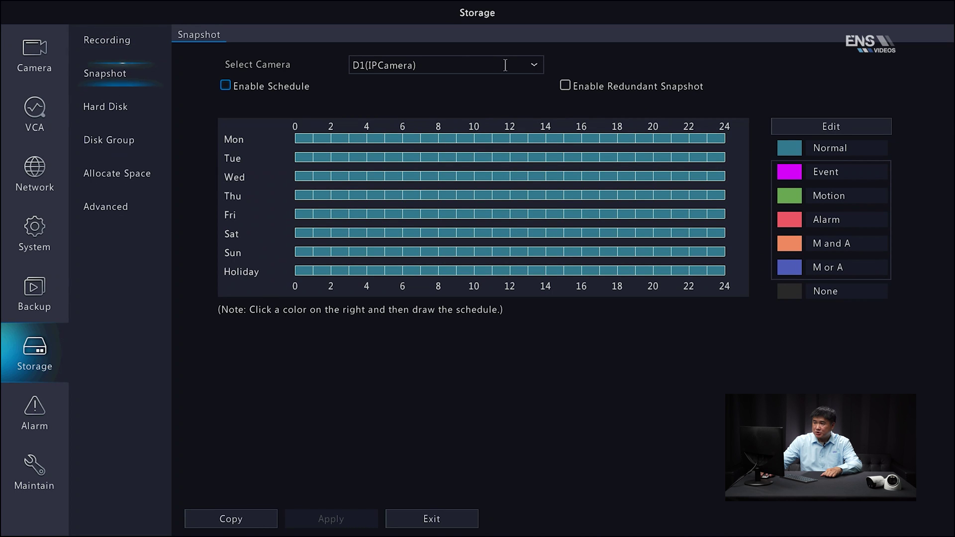
- Set D3(test)'s snapshot schedule to all-day Event capture, copied to every day and Holiday
{"action": "left_click", "coordinate": [533, 65]}
{"action": "left_click", "coordinate": [516, 124]}
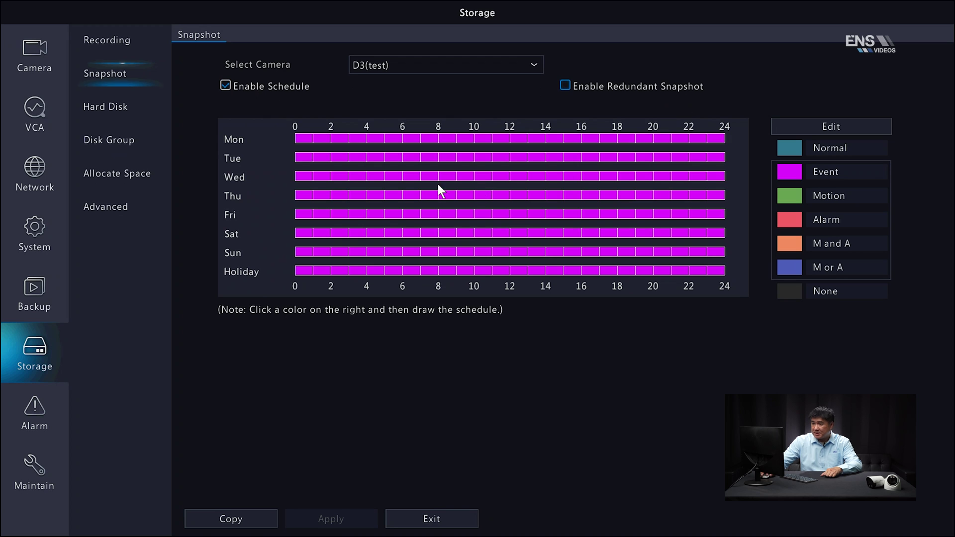
{"action": "left_click", "coordinate": [819, 126]}
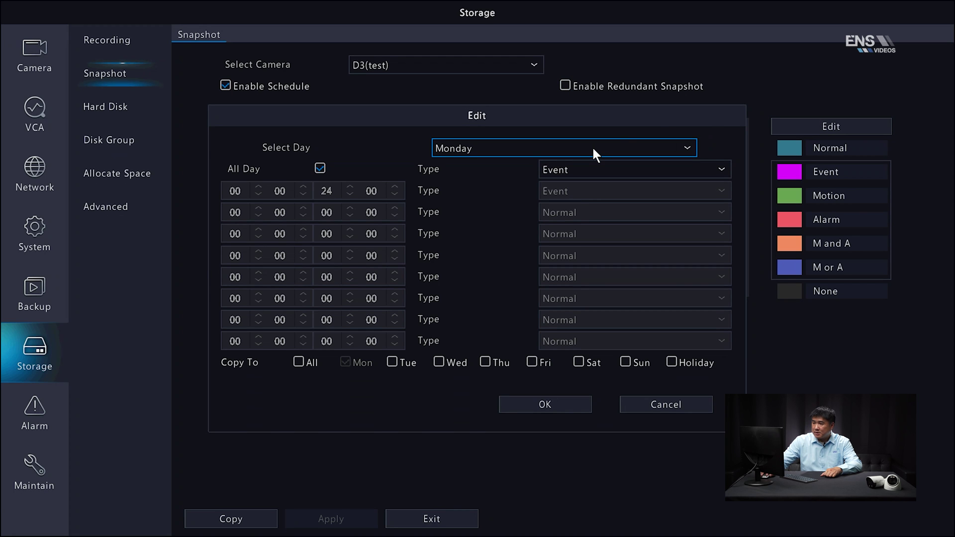
{"action": "left_click", "coordinate": [598, 172]}
{"action": "left_click", "coordinate": [600, 213]}
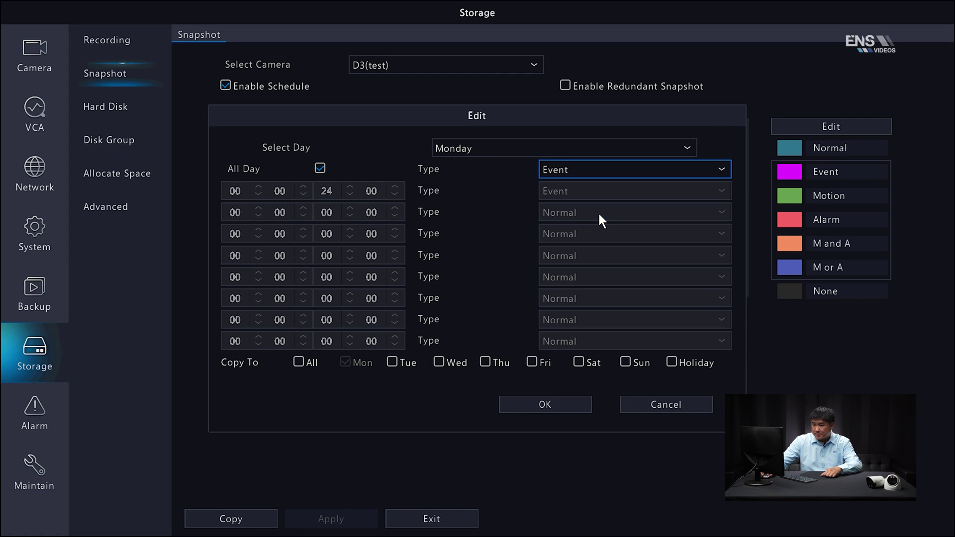
{"action": "left_click", "coordinate": [299, 363]}
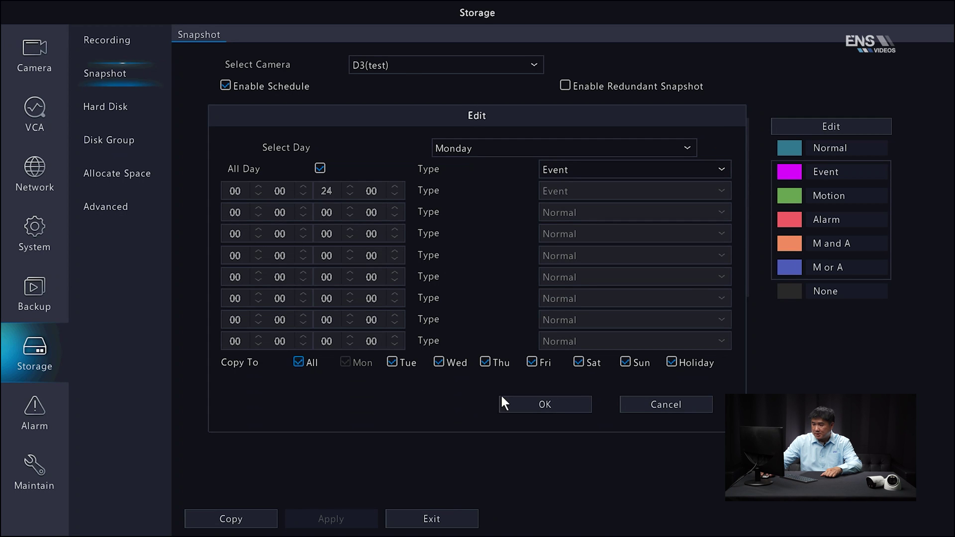
{"action": "left_click", "coordinate": [503, 403]}
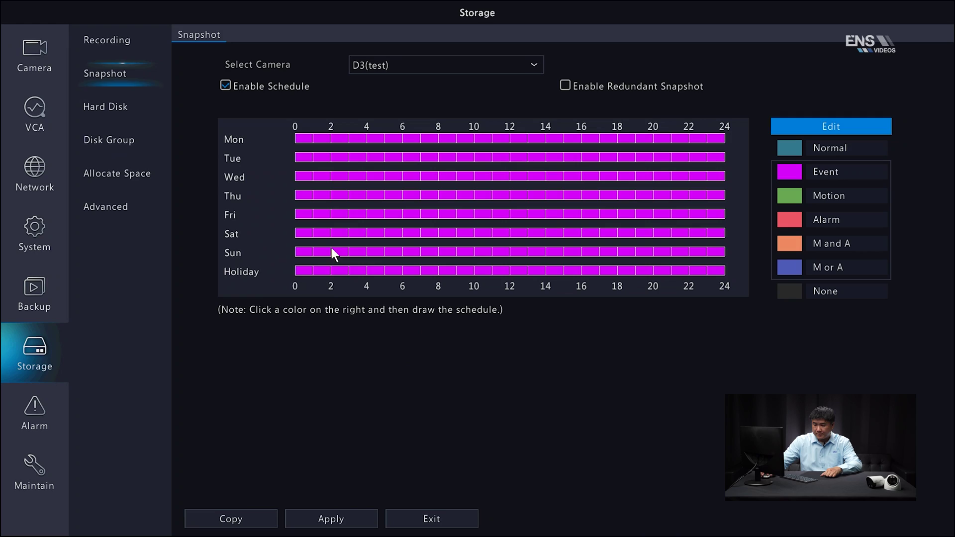